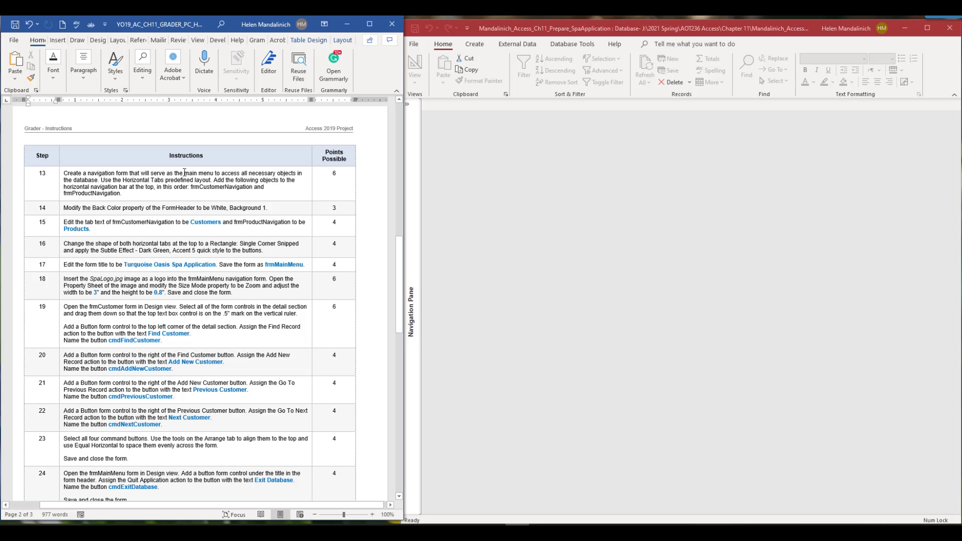
Highlight the words "main menu" in yellow in the step 13 instructions of the Word document
left_click_drag(185, 173, 214, 173)
left_click(254, 156)
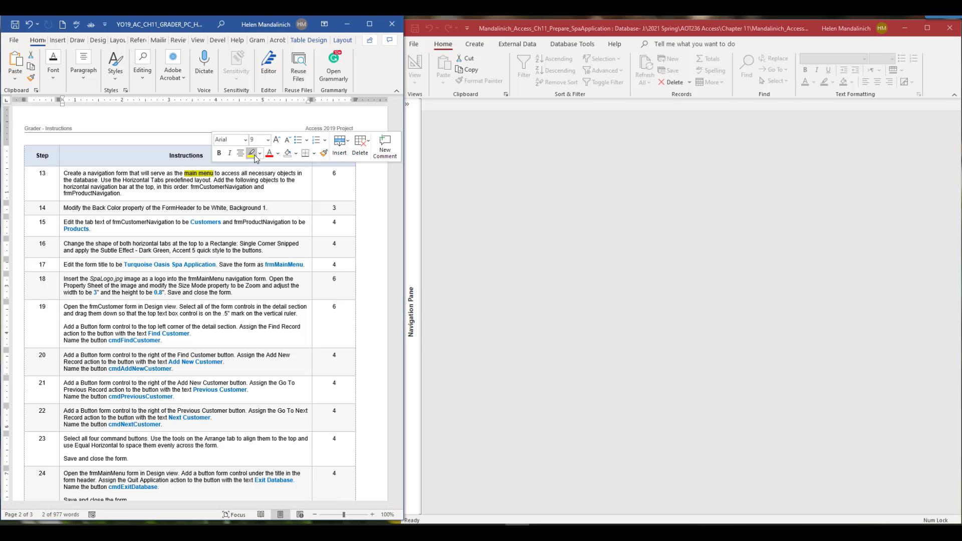
Review the Customers and Products tabs of the finished frmMainMenu example in the Turquoise Oasis Spa database window
left_click_drag(961, 78, 473, 32)
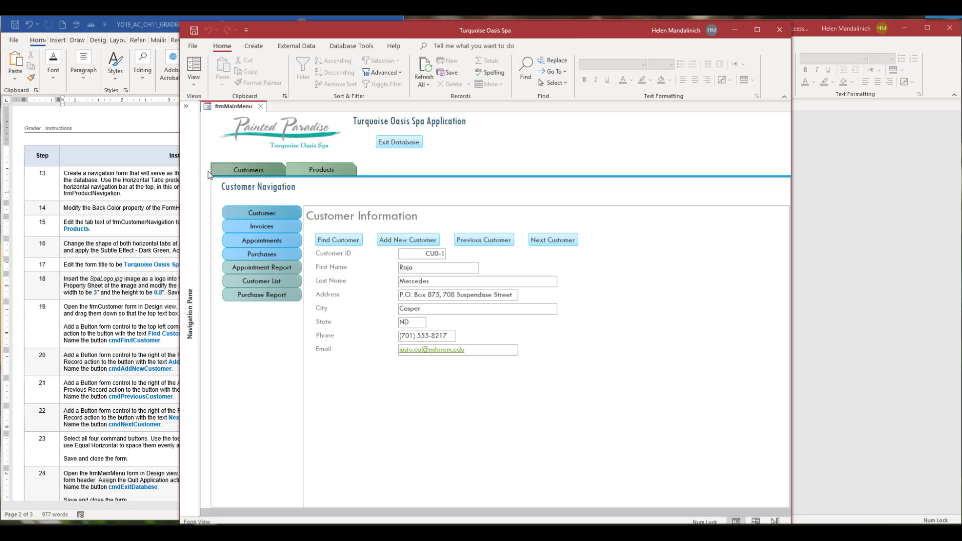
left_click(335, 167)
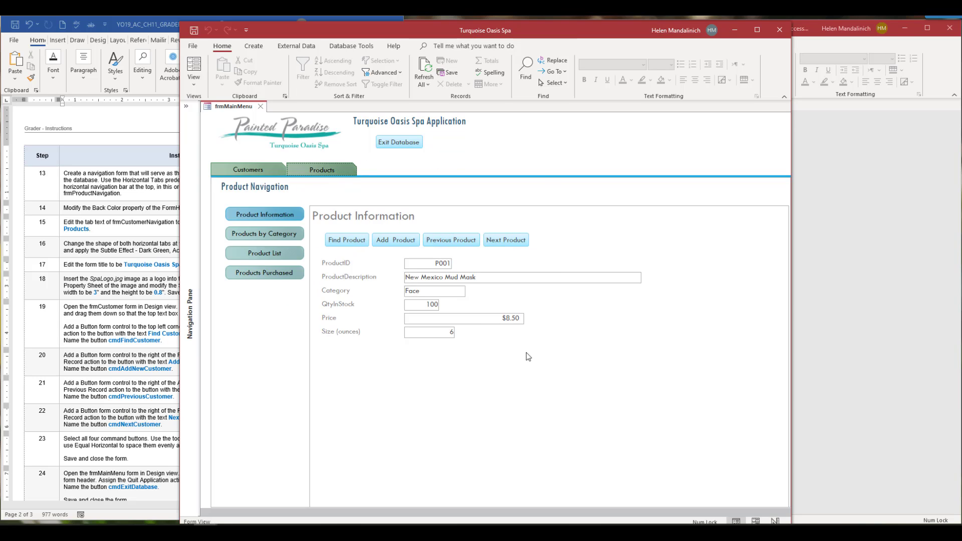
left_click(229, 171)
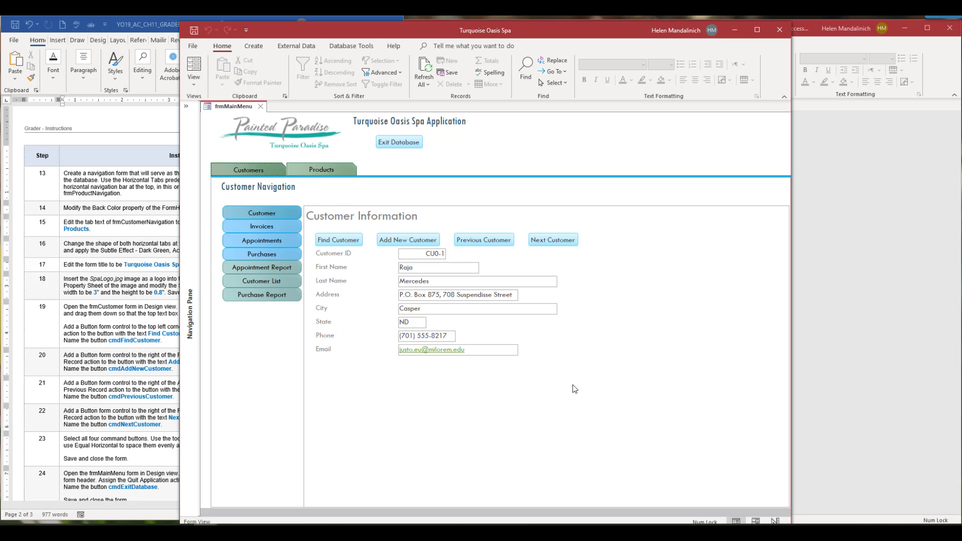
left_click(317, 171)
left_click(251, 171)
left_click_drag(569, 32, 961, 135)
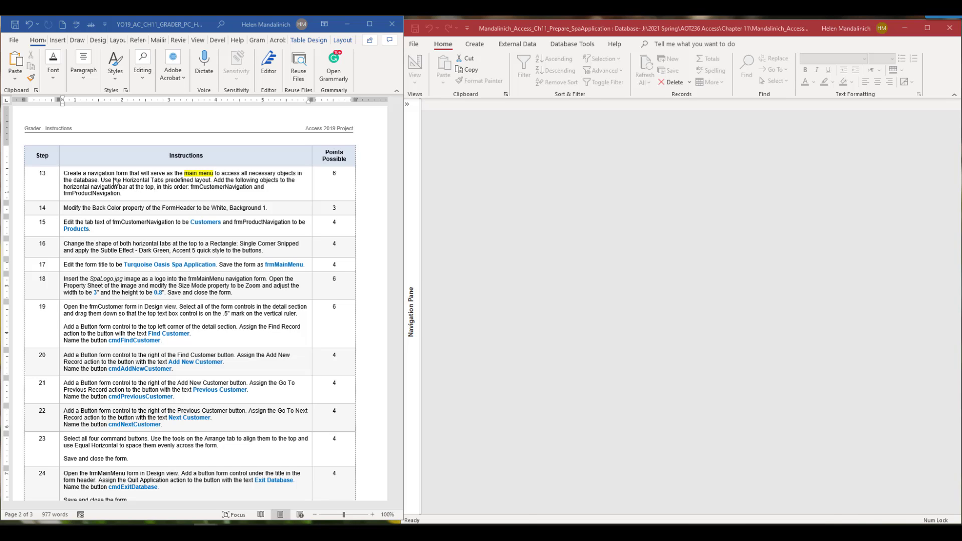
Highlight the words "Horizontal Tabs" in yellow in the step 13 instructions
left_click_drag(103, 179, 176, 189)
left_click(151, 182)
left_click(198, 165)
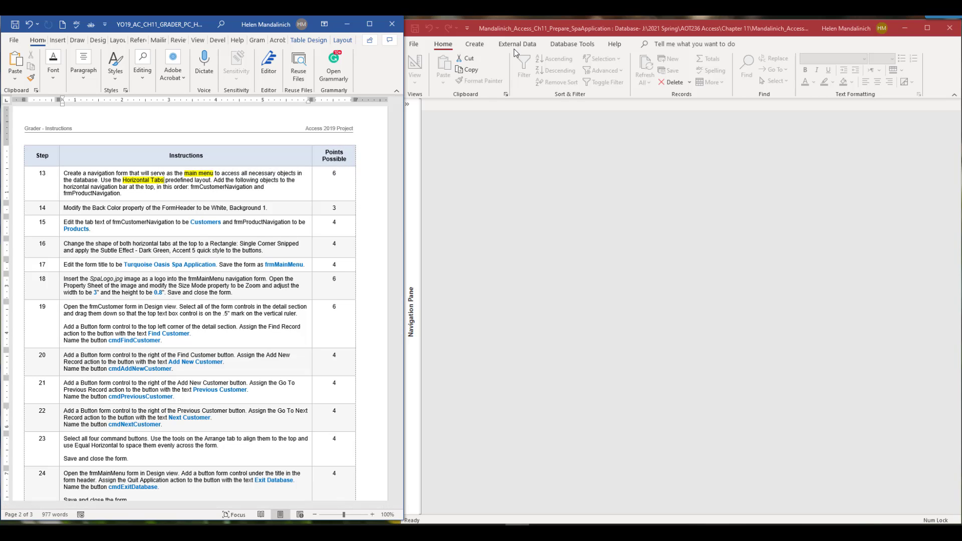
Create a navigation form with the Horizontal Tabs layout in the Access database
left_click(474, 43)
left_click(675, 73)
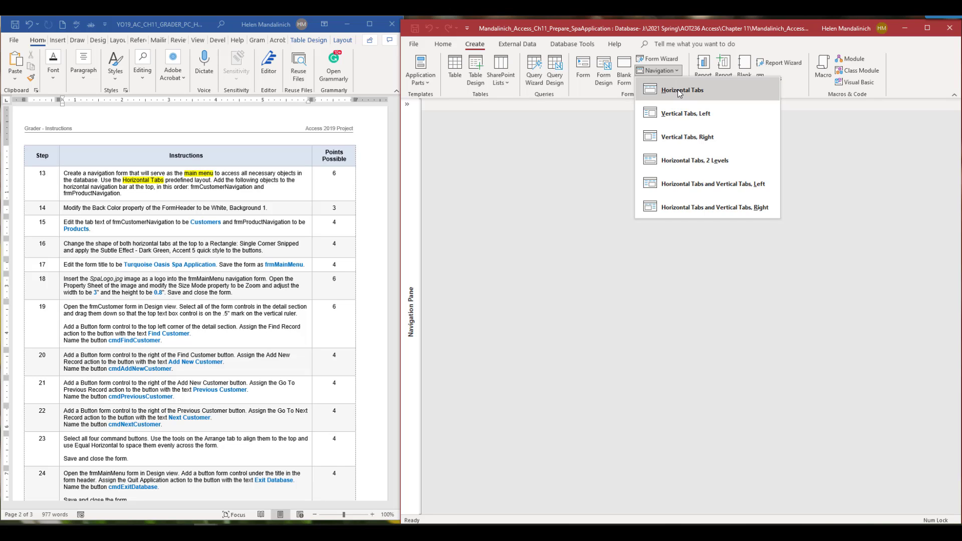
left_click(678, 90)
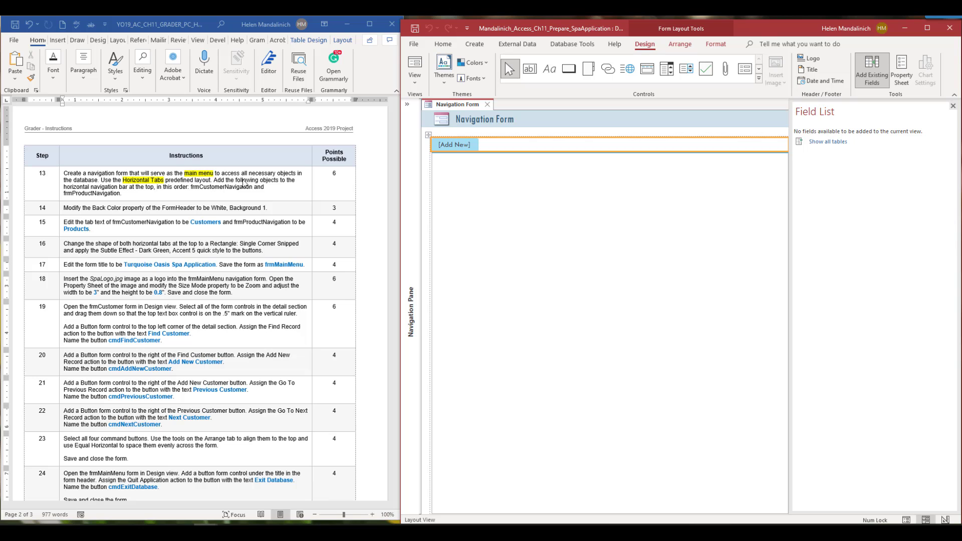
Add frmCustomerNavigation and frmProductNavigation, in that order, as tabs on the form's horizontal navigation bar
left_click(408, 105)
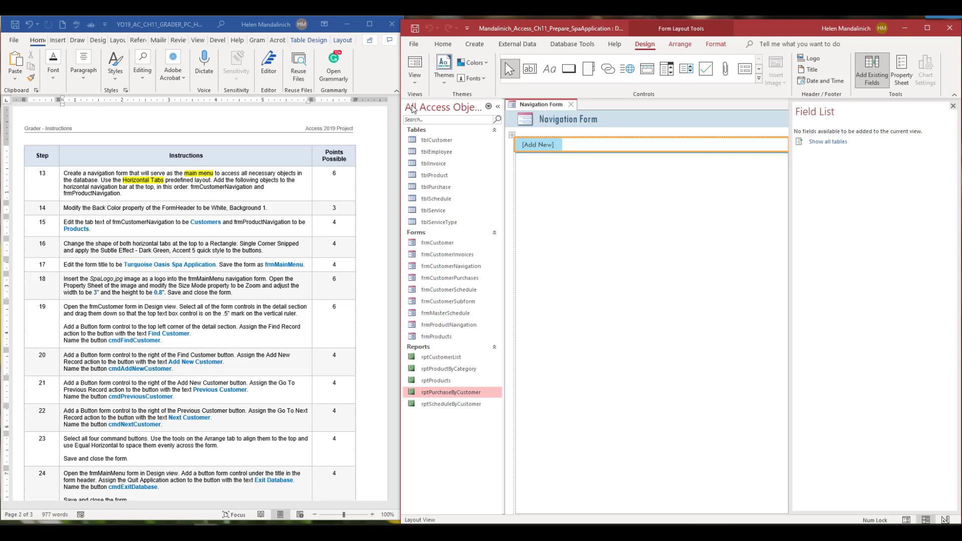
left_click(953, 107)
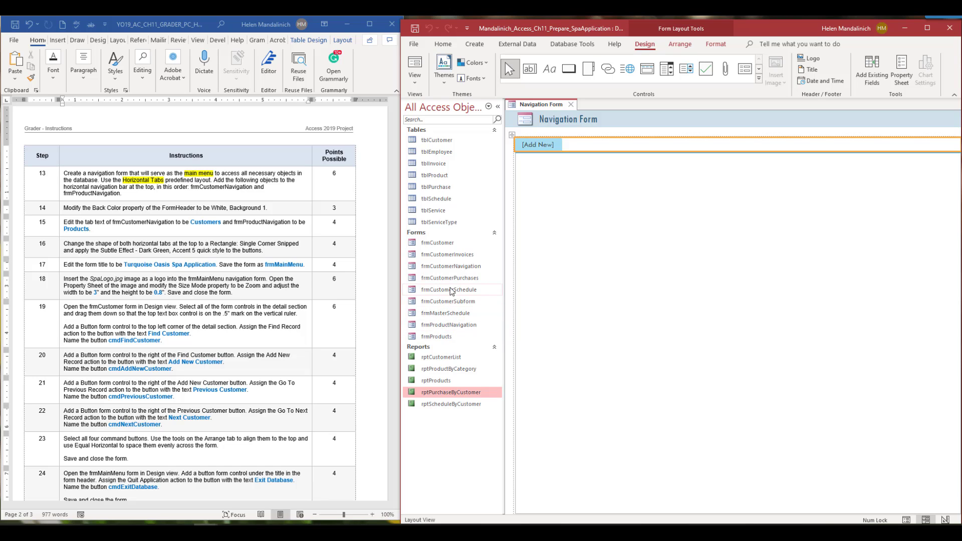
left_click_drag(436, 268, 536, 151)
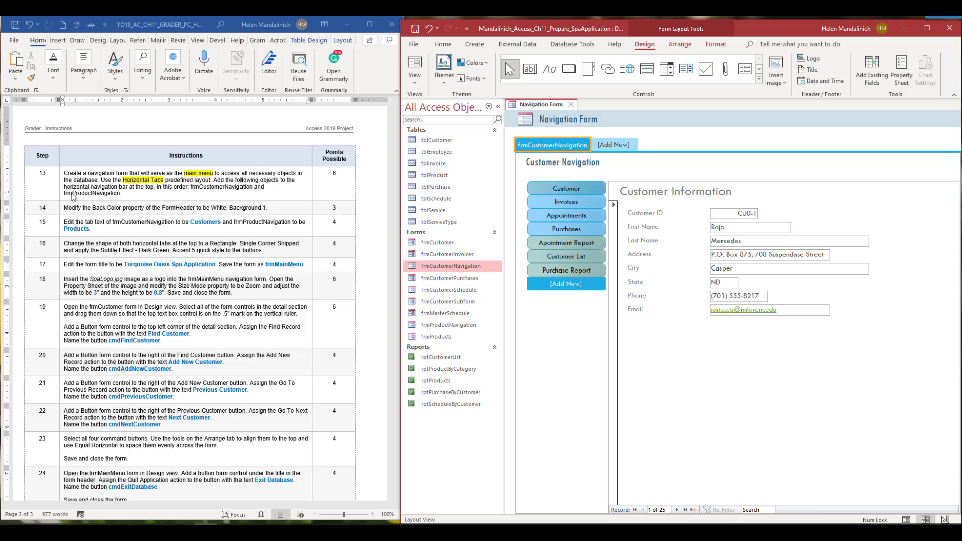
left_click_drag(447, 326, 624, 144)
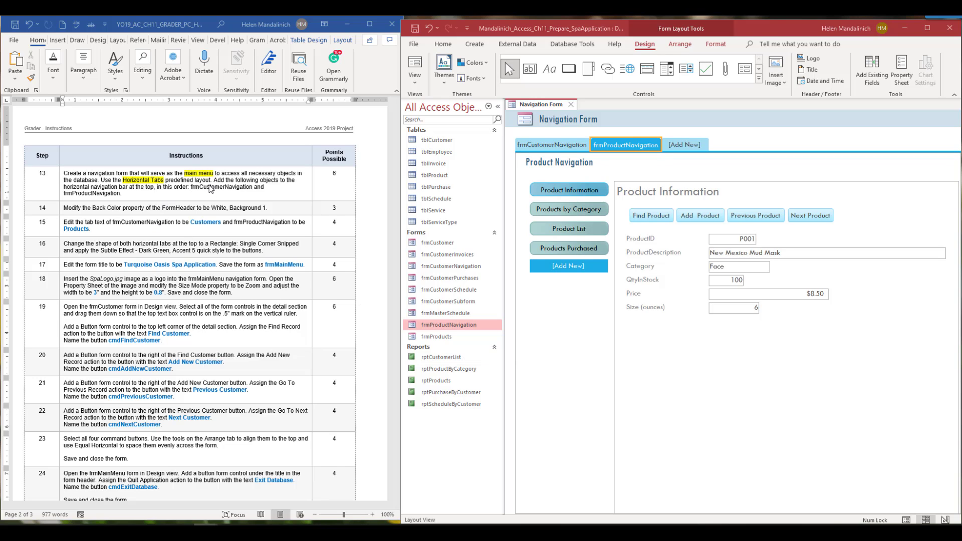
Highlight step number 13 in yellow in the Word instructions table
left_click(47, 174)
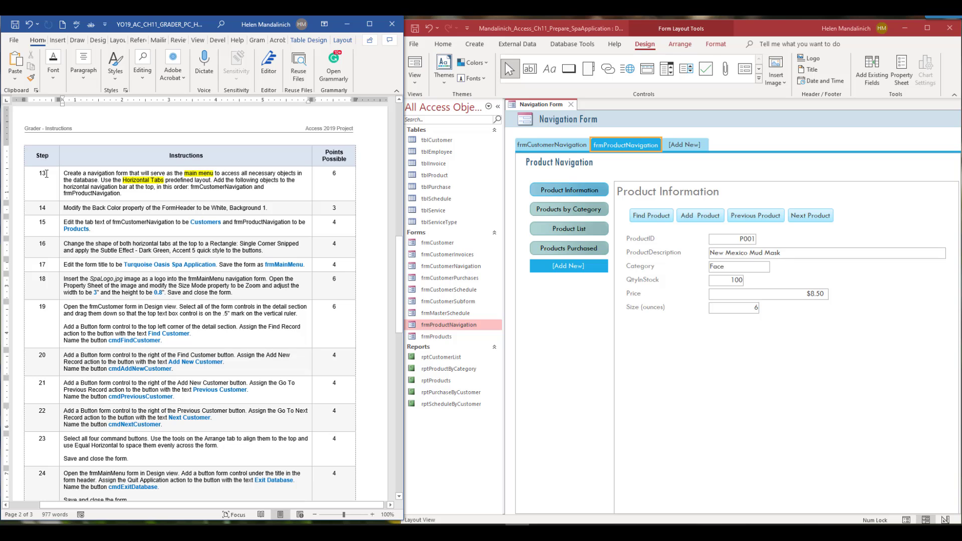
left_click(75, 166)
Set the fill colour of the navigation form's FormHeader to White, Background 1
scroll(110, 295, "down", 2)
scroll(110, 295, "down", 1)
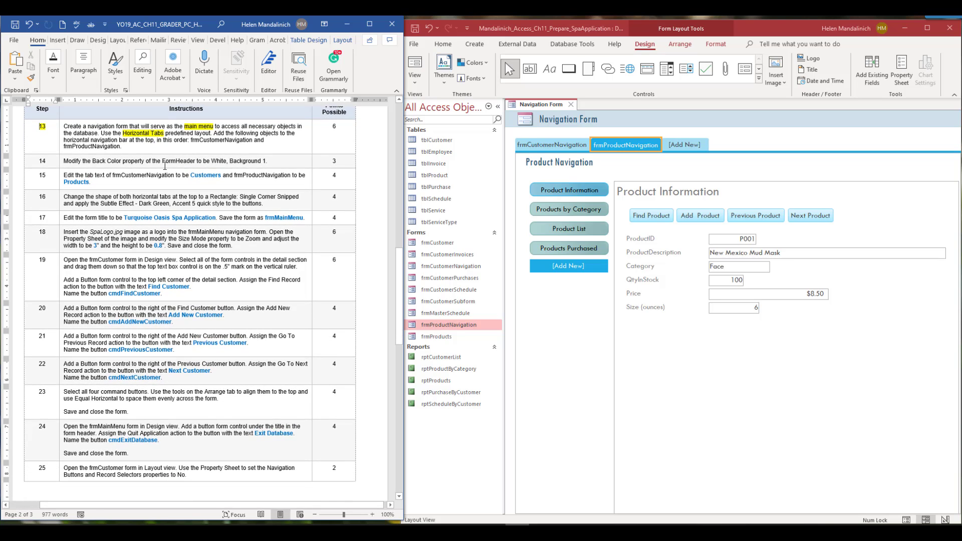
left_click(682, 120)
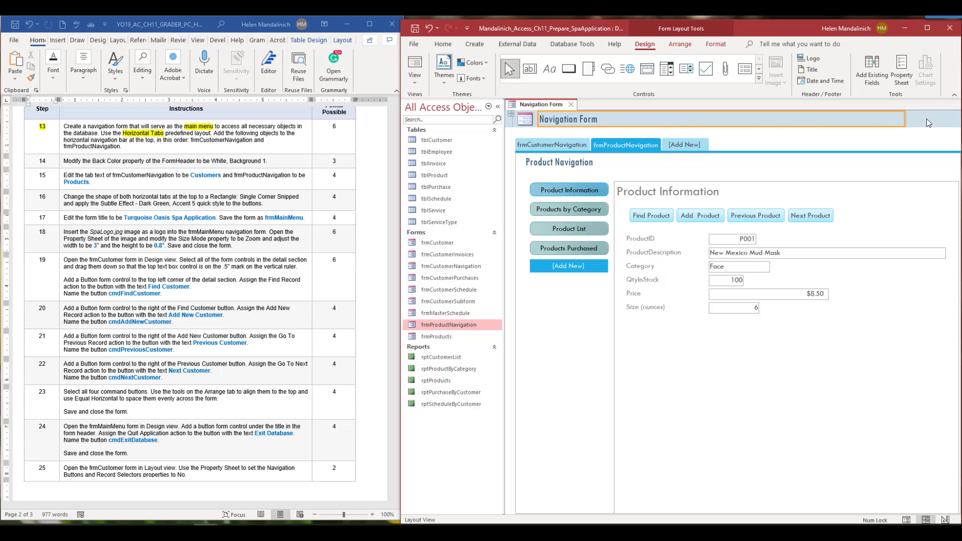
left_click(496, 109)
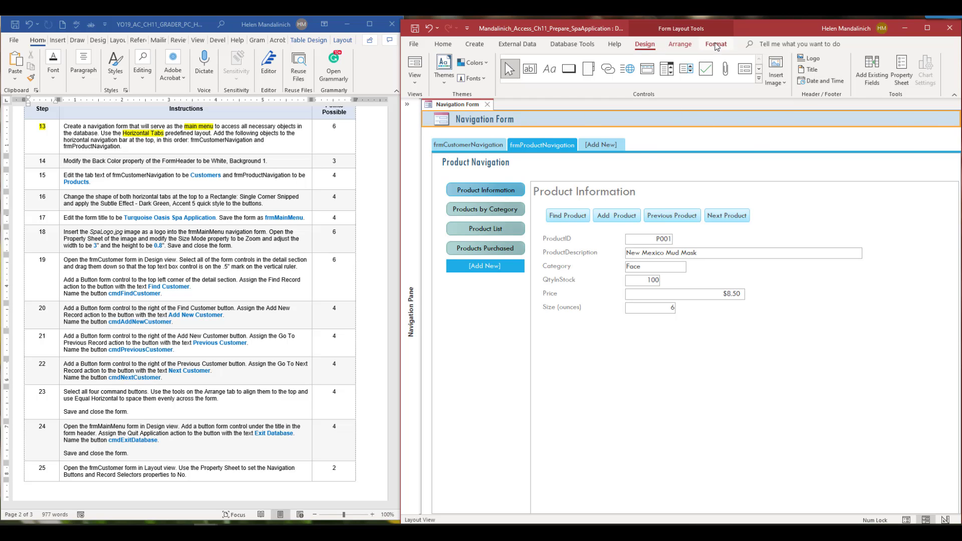
left_click(716, 44)
left_click(839, 59)
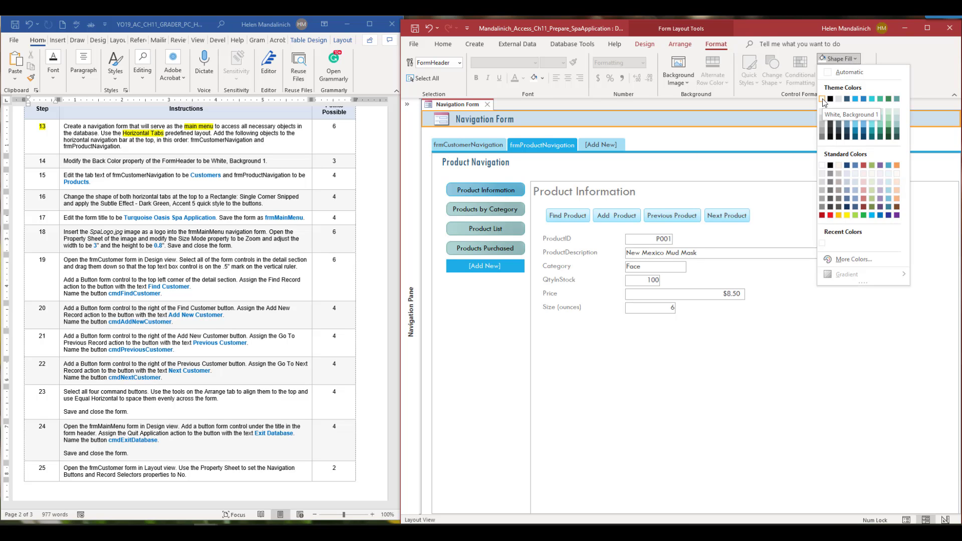
left_click(823, 99)
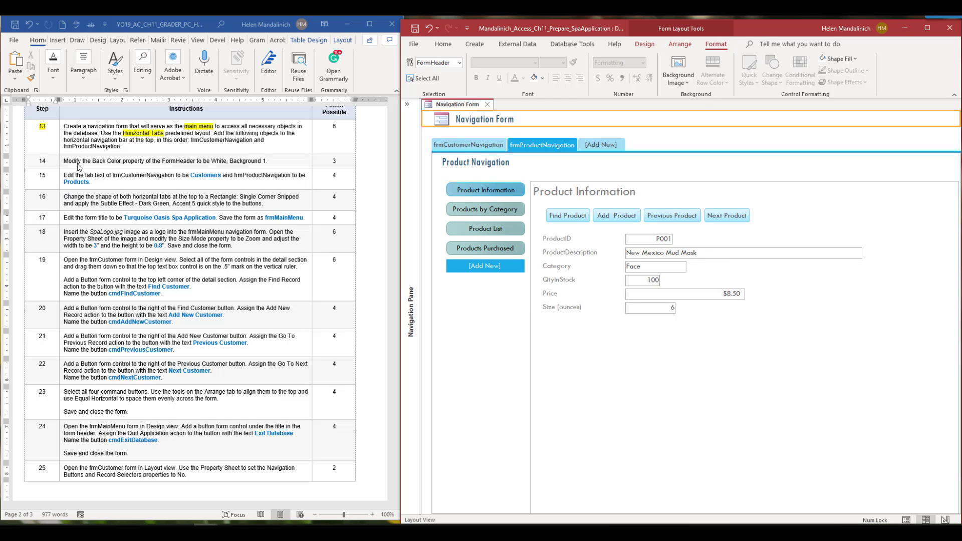
Highlight step number 14 in yellow in the Word instructions table
left_click(44, 160)
double_click(43, 161)
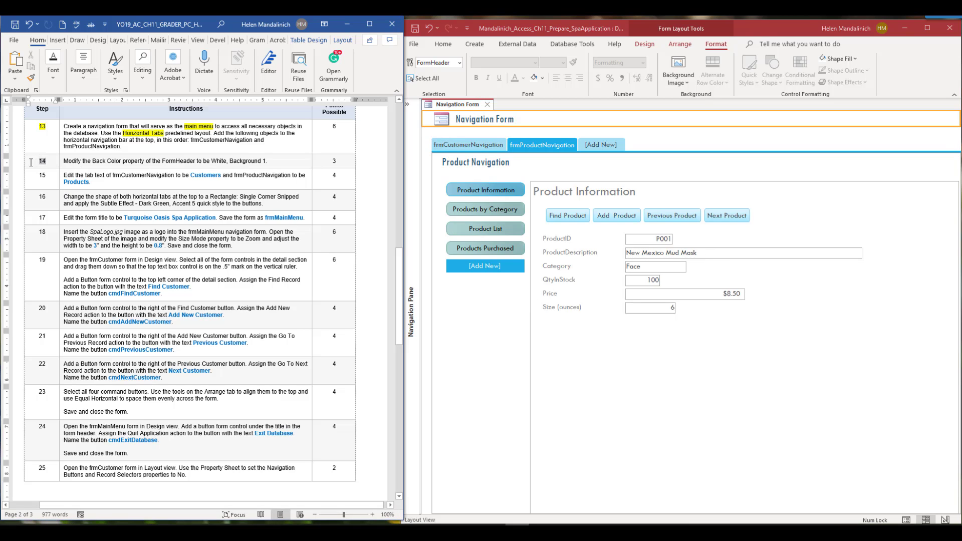
left_click(69, 147)
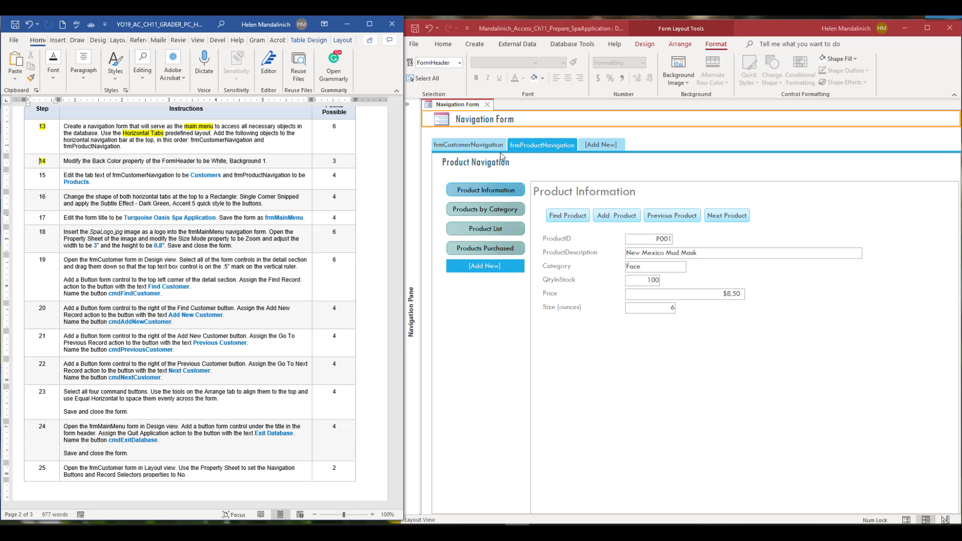
Switch between the frmCustomerNavigation and frmProductNavigation tabs to compare the form each one displays
left_click(483, 144)
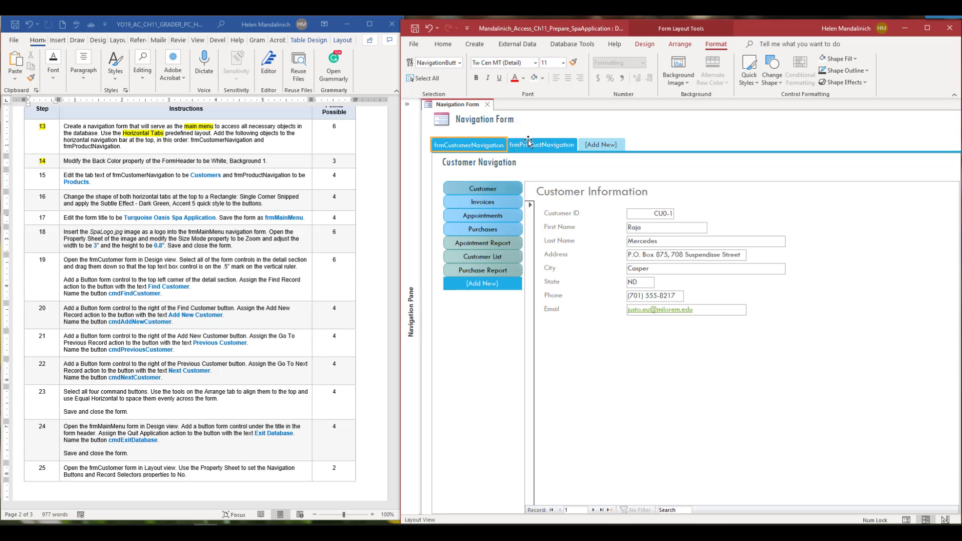
left_click(547, 144)
left_click(469, 145)
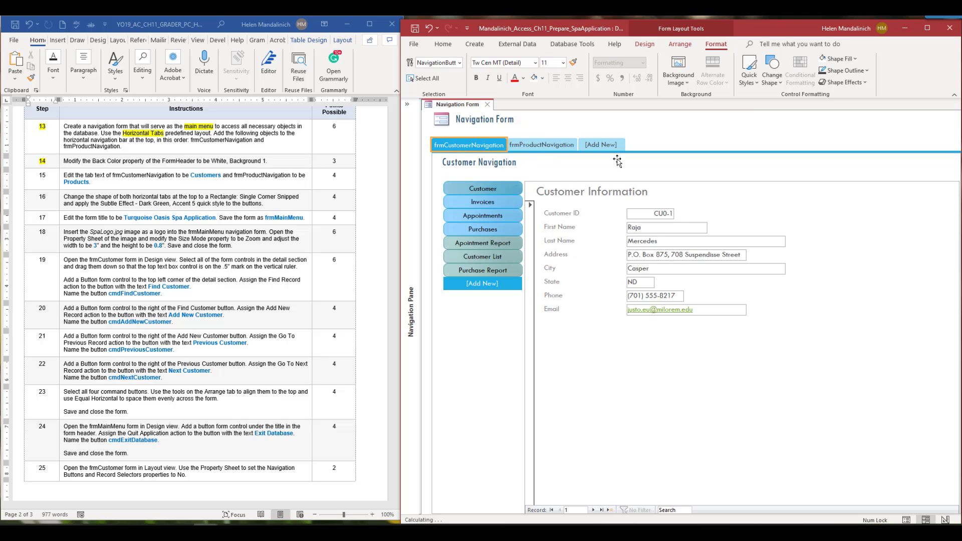
left_click(562, 145)
left_click(494, 147)
left_click(545, 146)
left_click(483, 147)
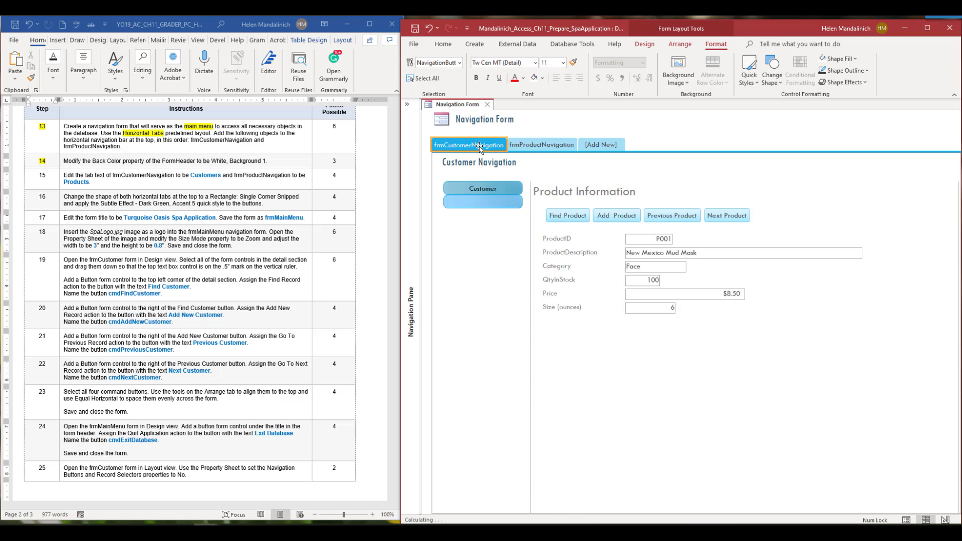
left_click(566, 146)
left_click(484, 148)
left_click(534, 146)
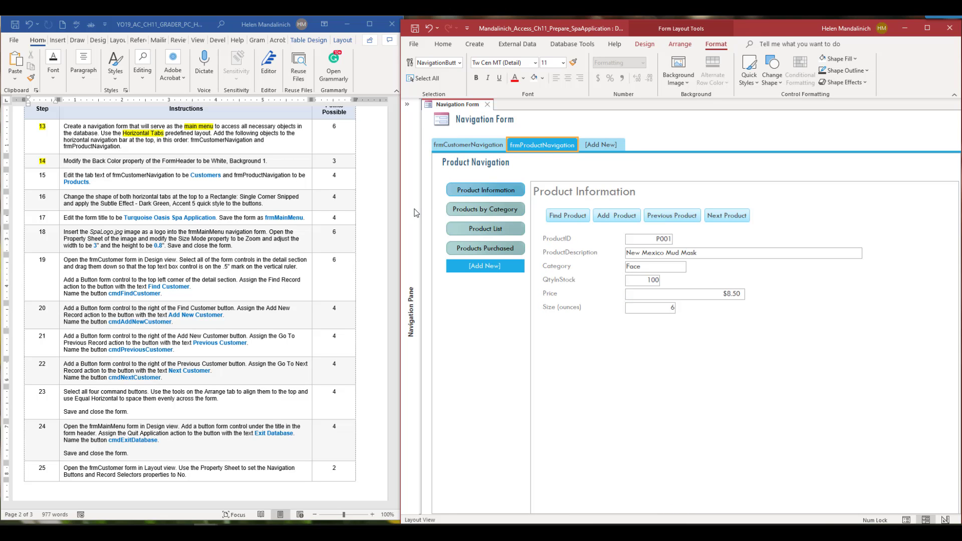
Rename the frmCustomerNavigation tab to Customers and the frmProductNavigation tab to Products
left_click(477, 146)
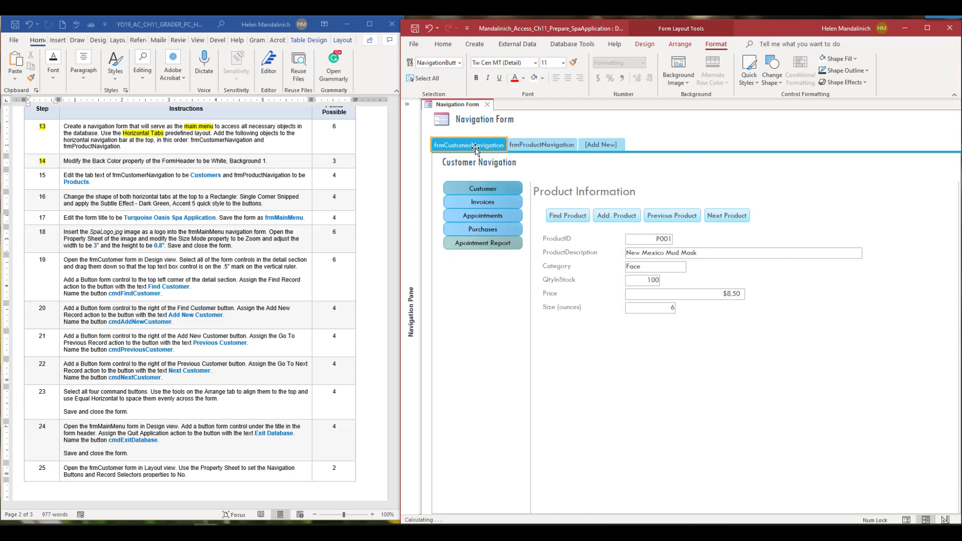
double_click(456, 144)
type("Customers")
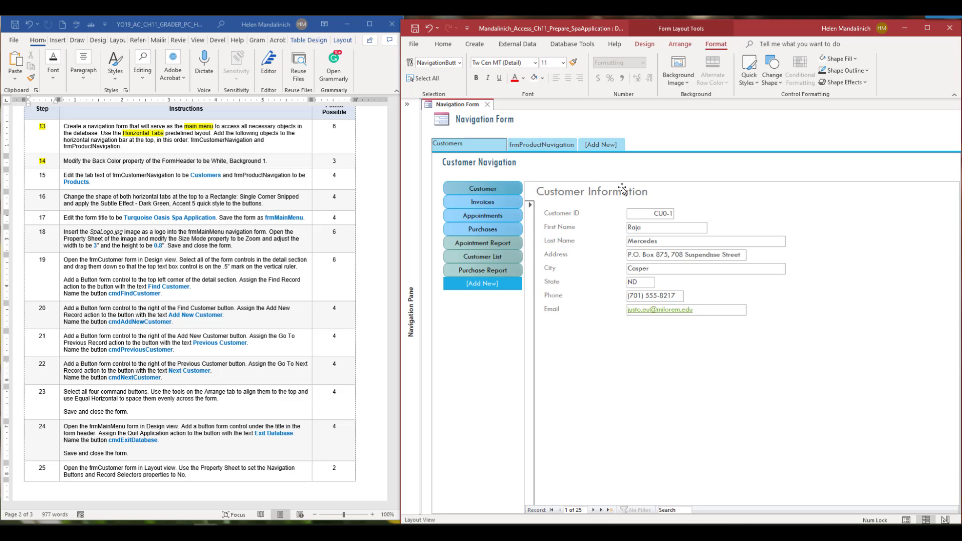
left_click(553, 145)
double_click(554, 144)
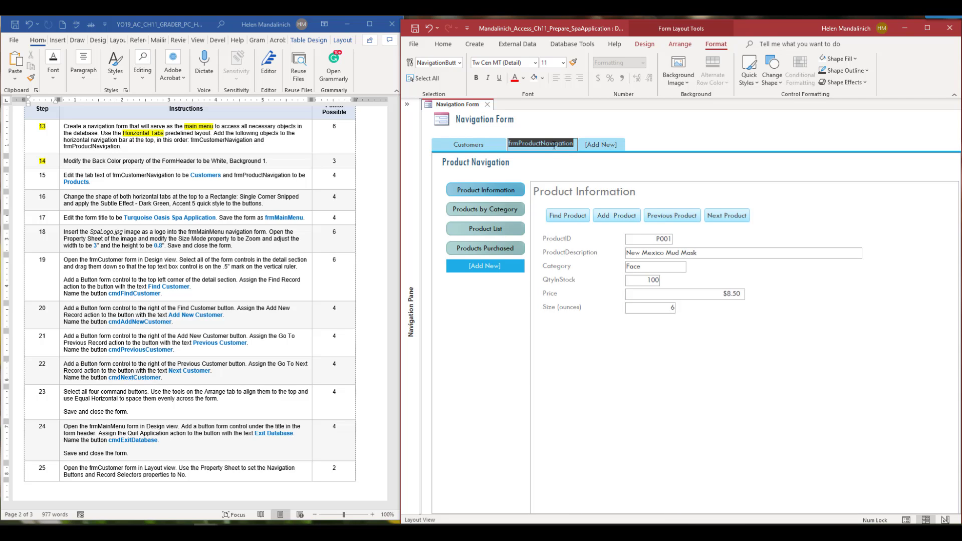
type("Products")
left_click(685, 157)
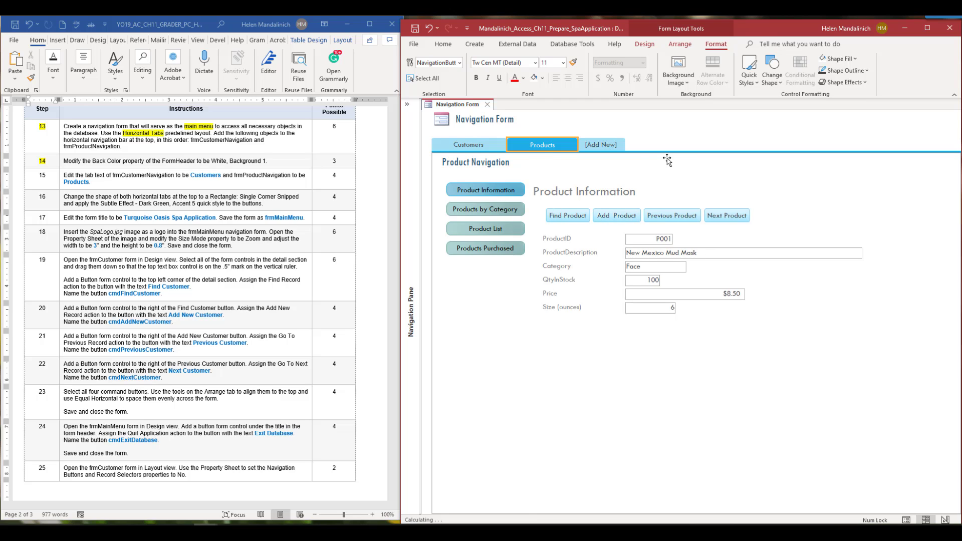
Highlight step number 15 in yellow in the Word instructions table
left_click(102, 181)
double_click(40, 177)
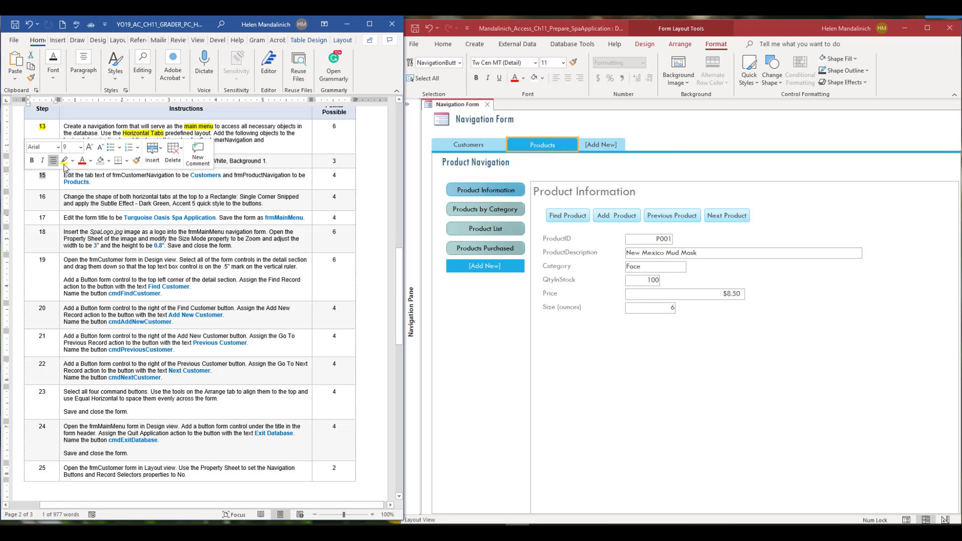
left_click(69, 163)
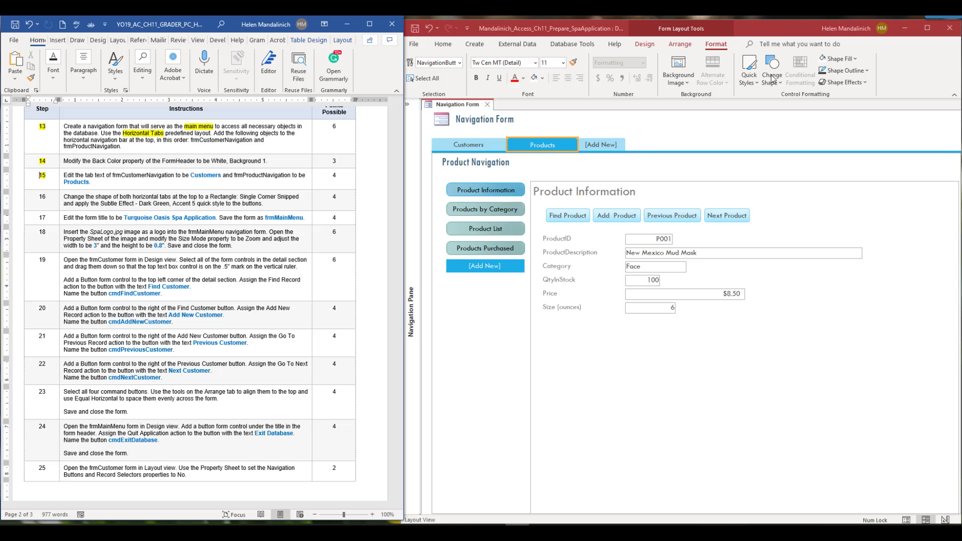
Change the shape of the Customers and Products tabs to Rectangle: Single Corner Snipped
scroll(234, 348, "down", 1)
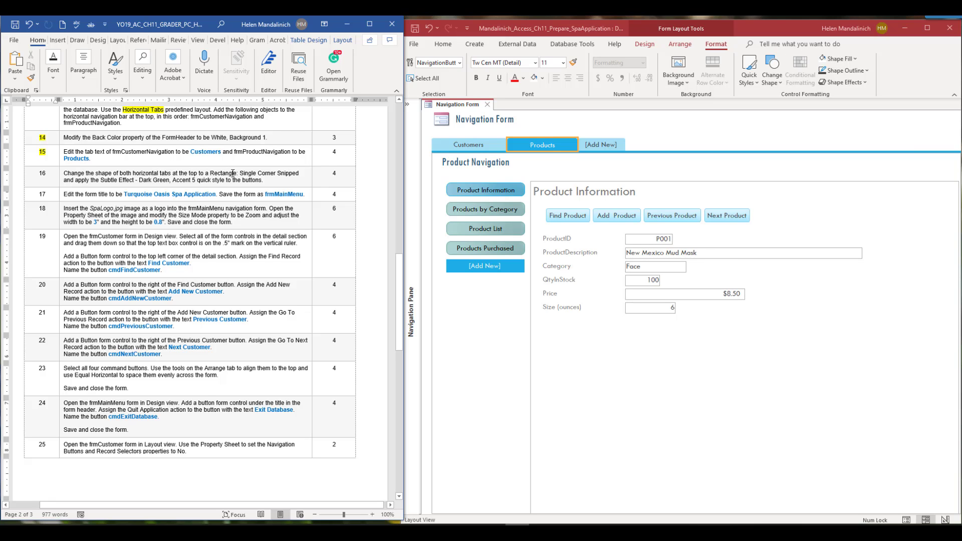
left_click(484, 146)
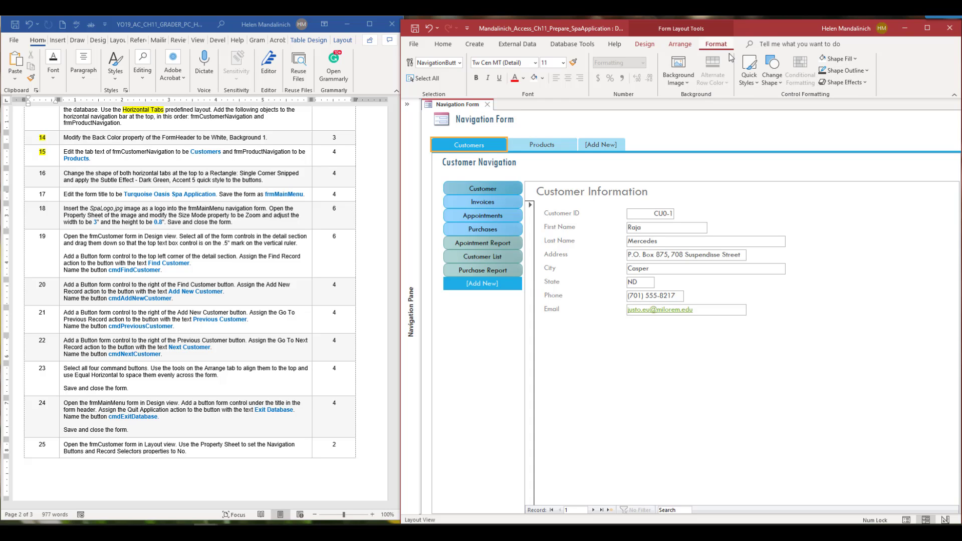
left_click(772, 72)
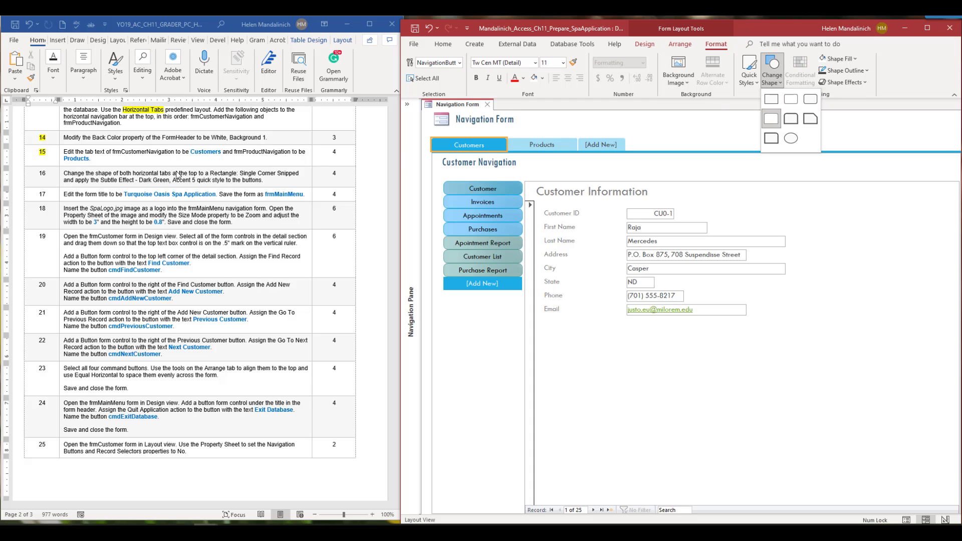
left_click(811, 120)
left_click(537, 145)
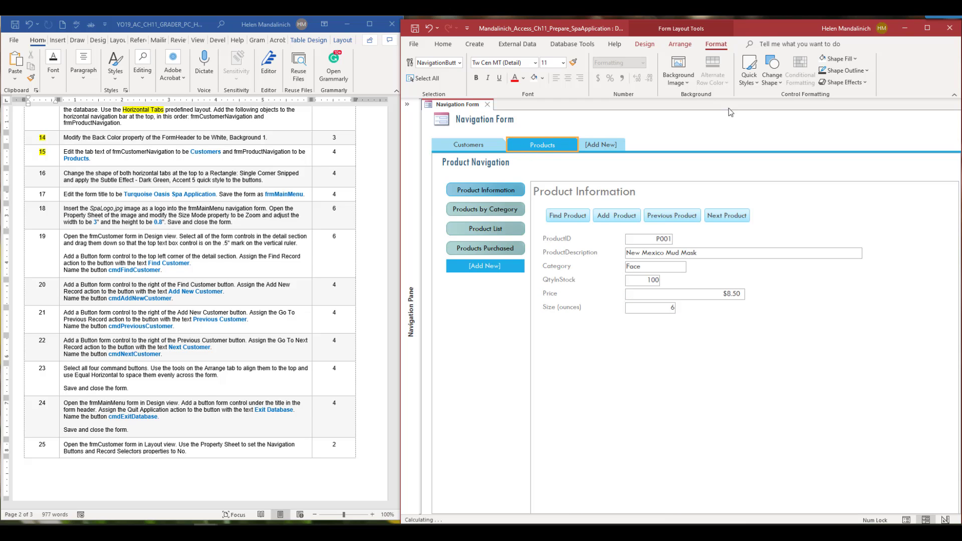
left_click(771, 70)
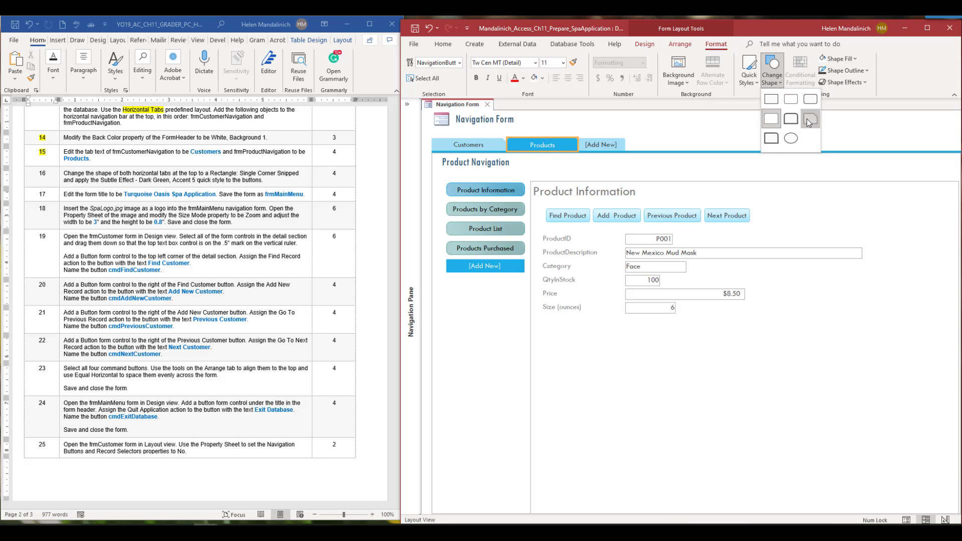
left_click(808, 122)
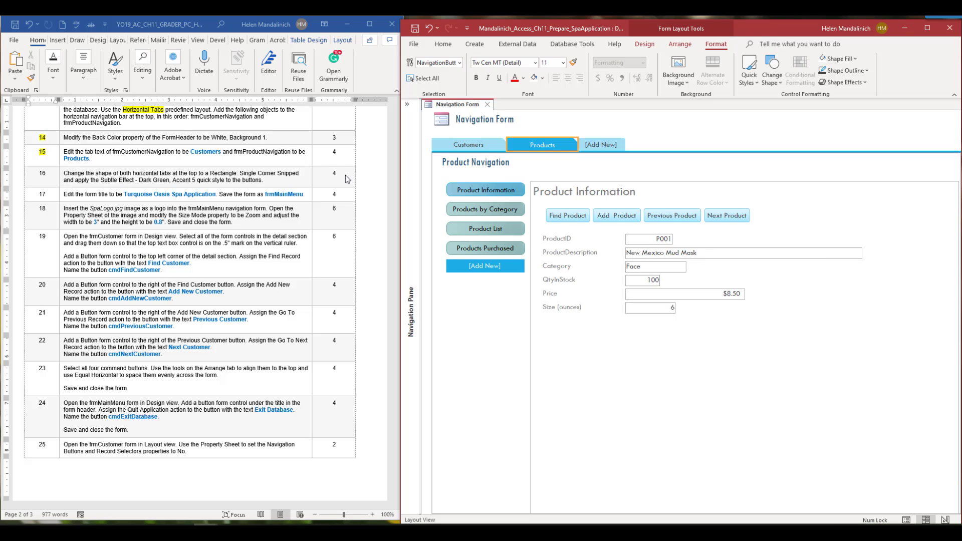
Apply the Subtle Effect - Dark Green, Accent 5 quick style to both the Customers and Products tabs
left_click(478, 150)
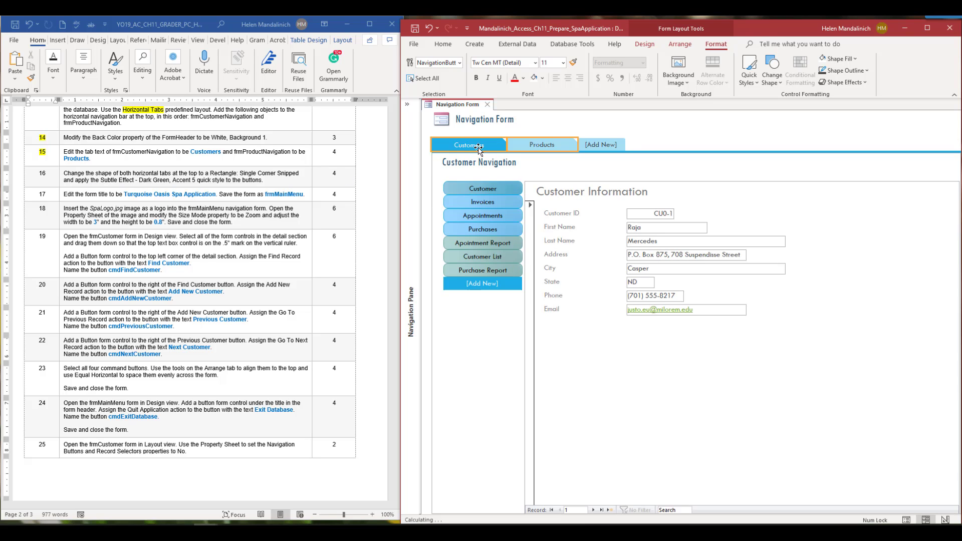
left_click(513, 151, "shift")
left_click(758, 84)
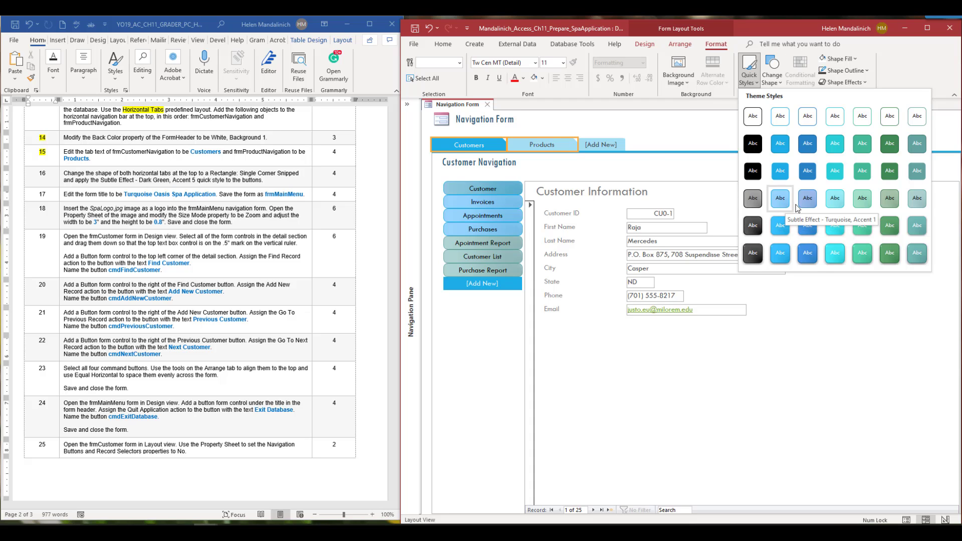
left_click(887, 204)
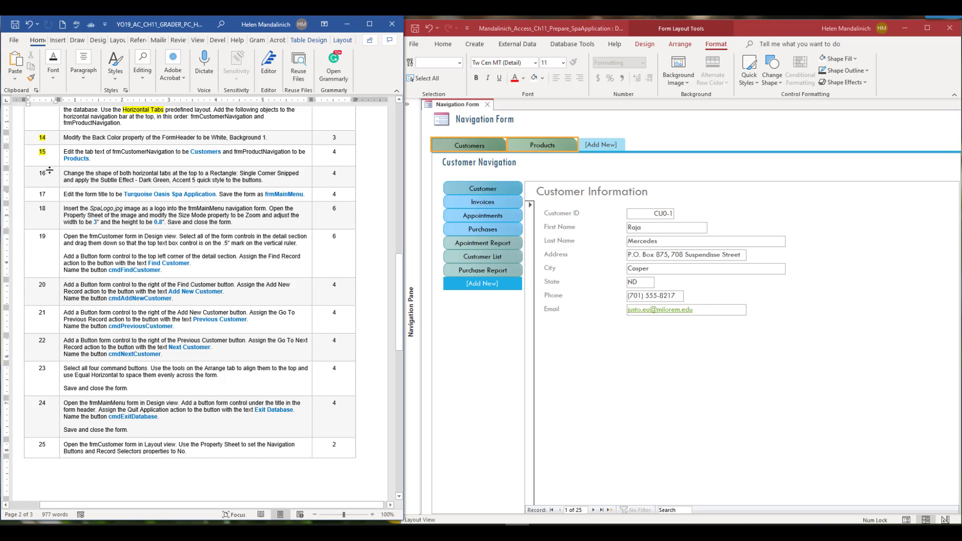
Highlight step number 16 in yellow in the Word instructions table
left_click_drag(49, 167, 39, 177)
left_click(74, 159)
Change the title in the Access navigation form's header to Turquoise Oasis Spa Application
left_click(660, 169)
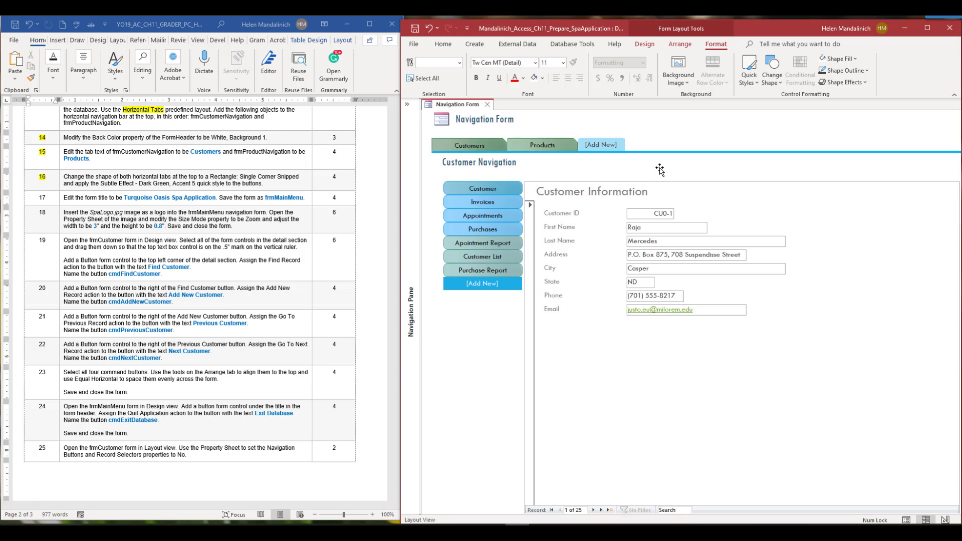
left_click(516, 349)
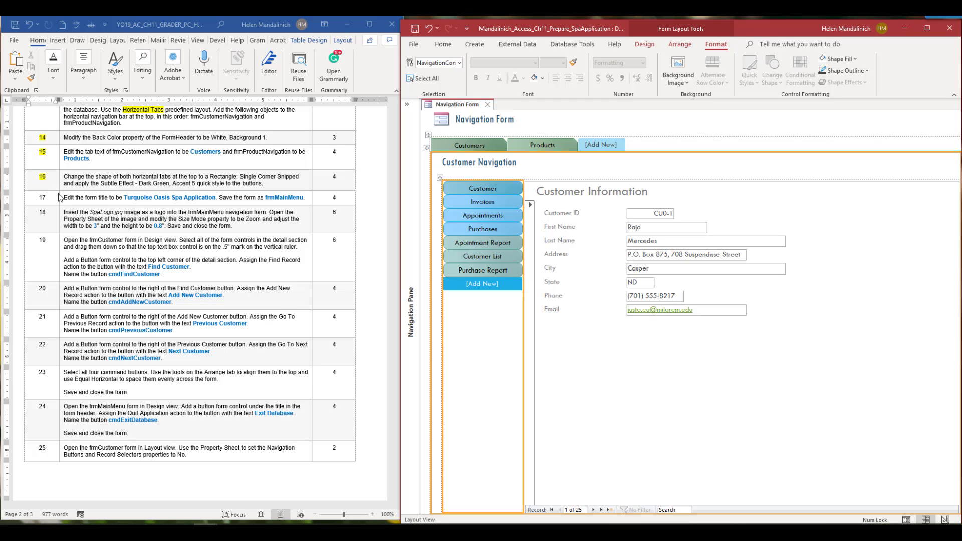
left_click(473, 130)
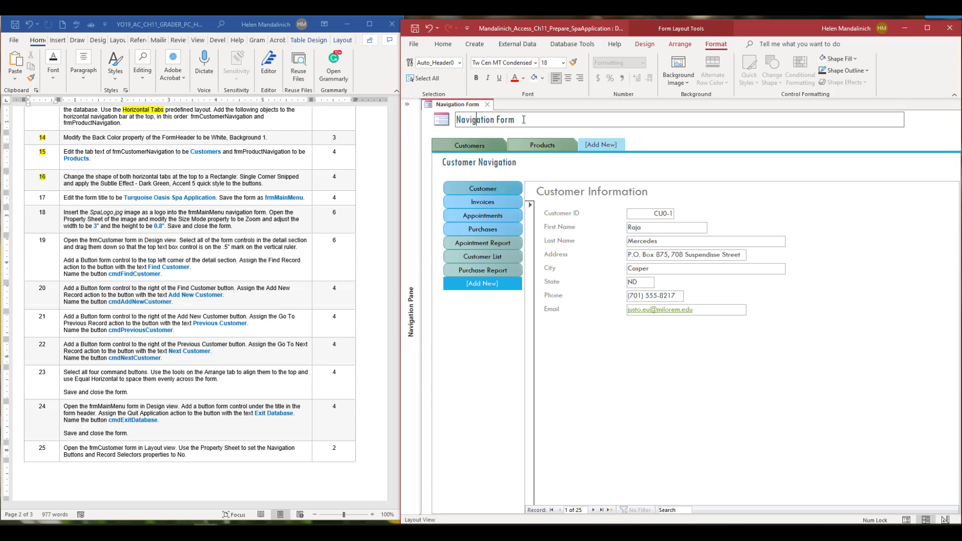
left_click_drag(515, 120, 444, 123)
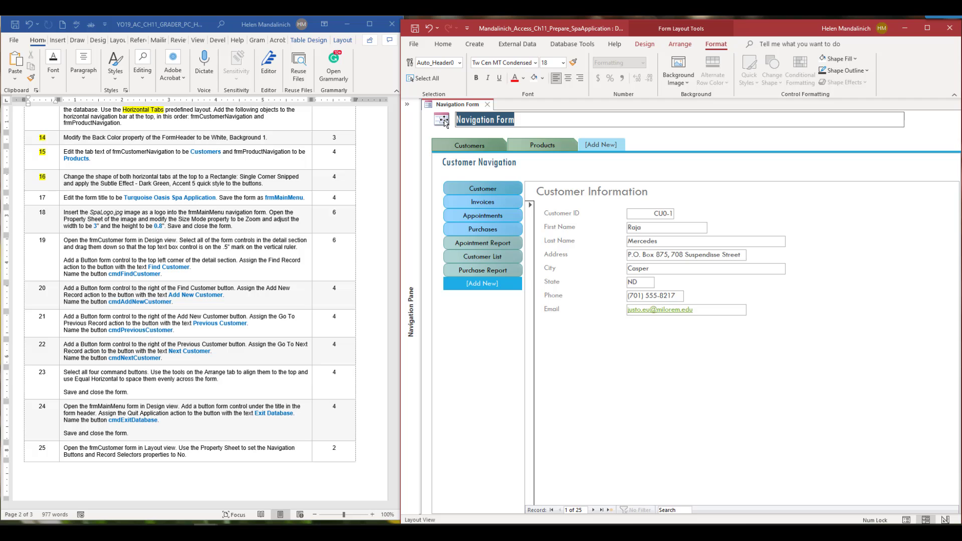
type("Turquoise O")
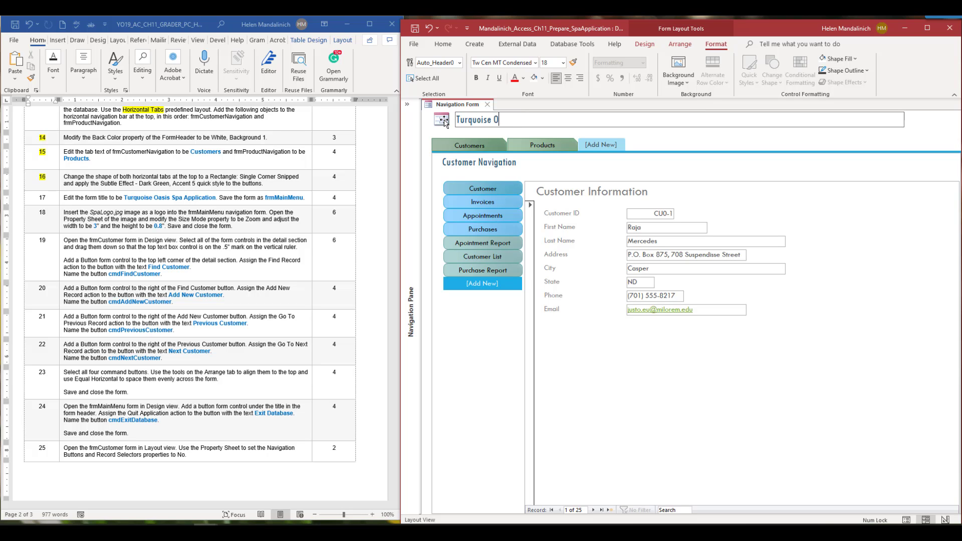
type("asis Spa Application")
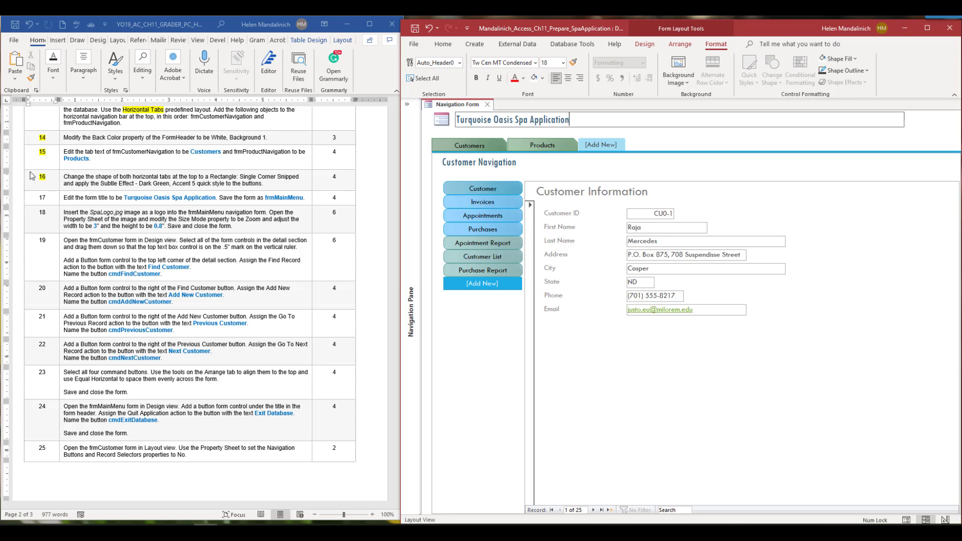
Highlight step number 17 in yellow in the Word instructions table
left_click(45, 197)
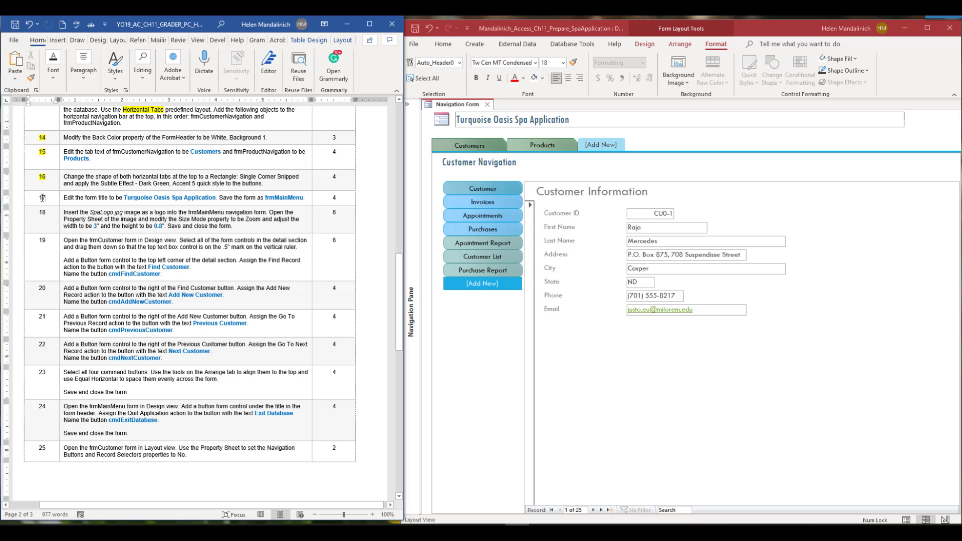
double_click(42, 197)
left_click(77, 182)
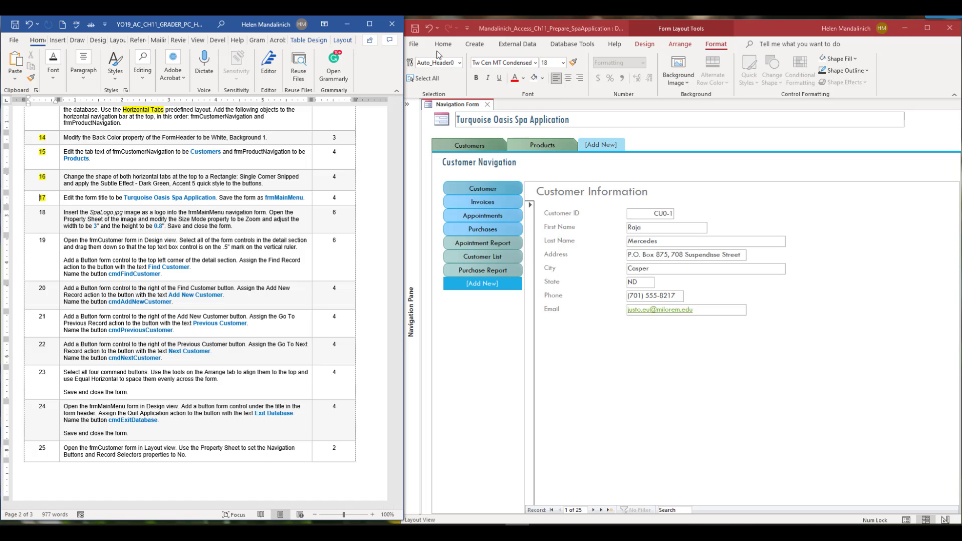
Save the Access navigation form under the name frmMainMenu
left_click(415, 29)
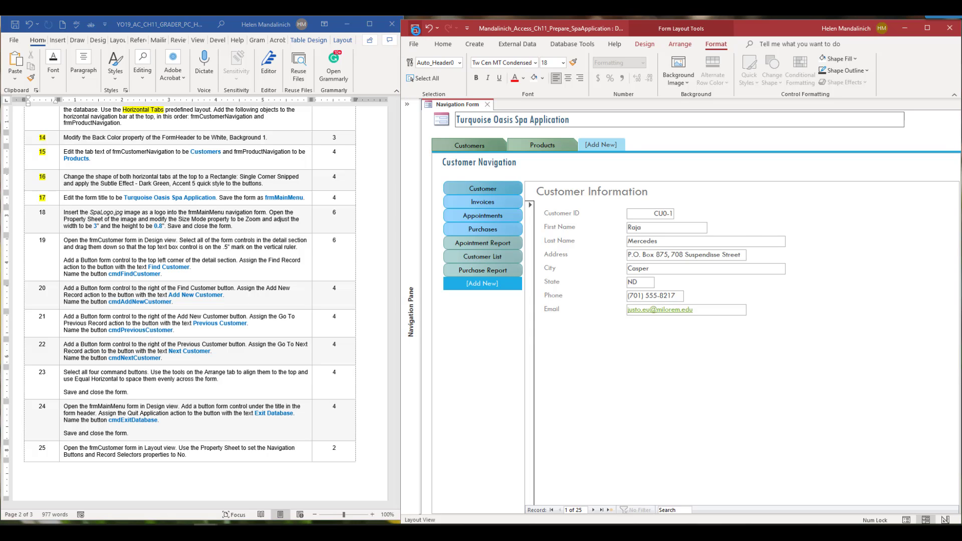
type("frmMainMenu")
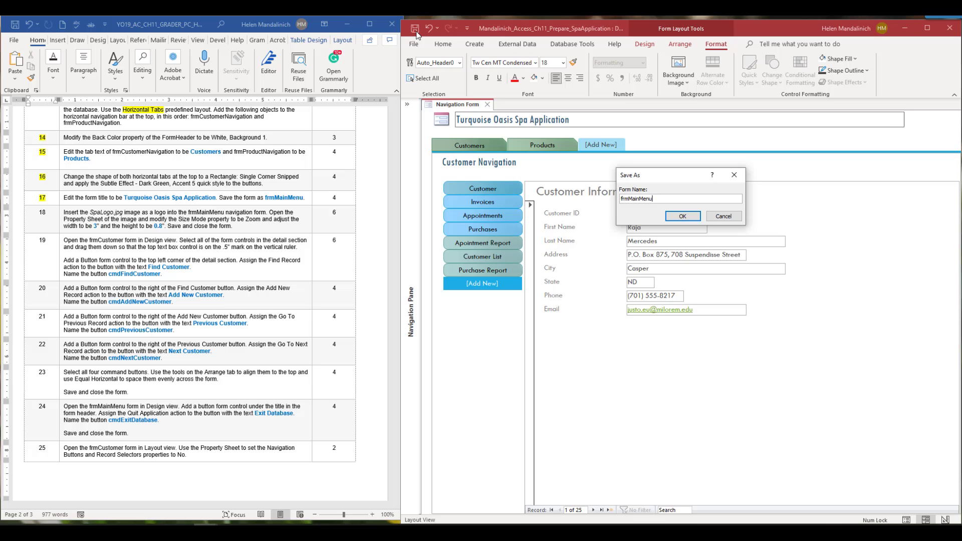
key("Return")
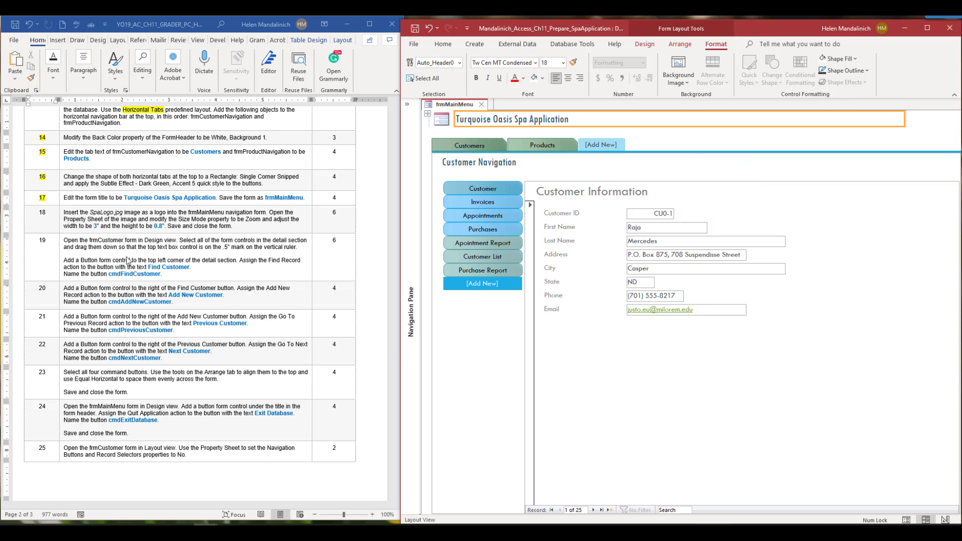
scroll(205, 279, "down", 1)
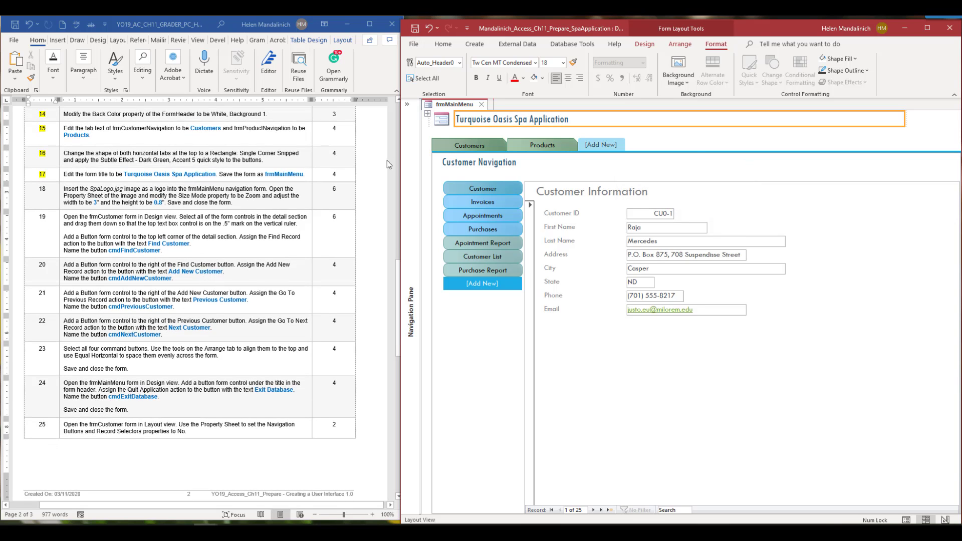
left_click(447, 122)
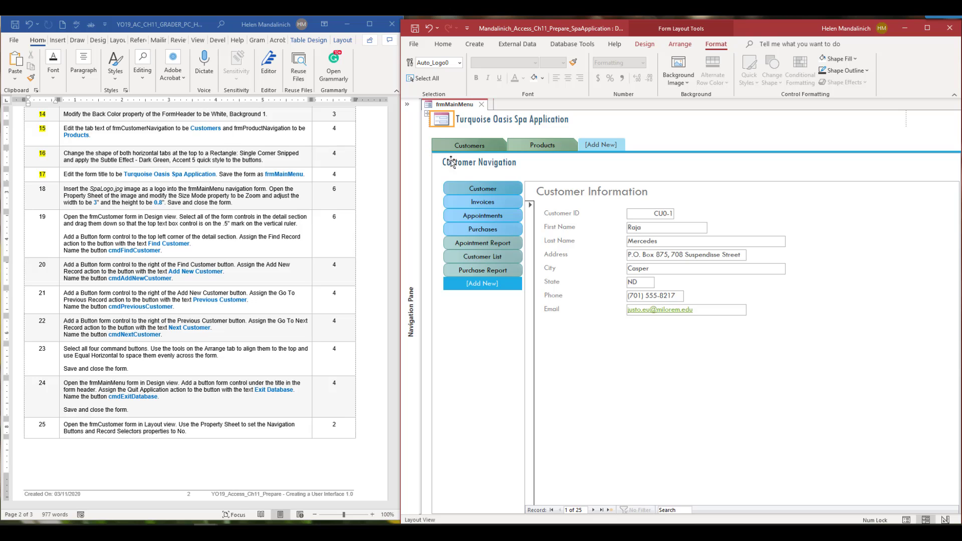
right_click(444, 121)
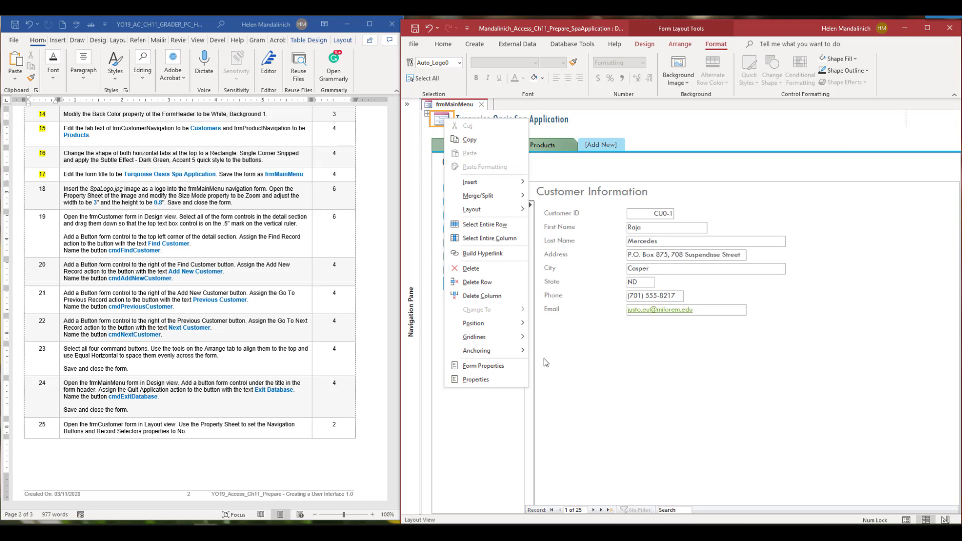
left_click(494, 380)
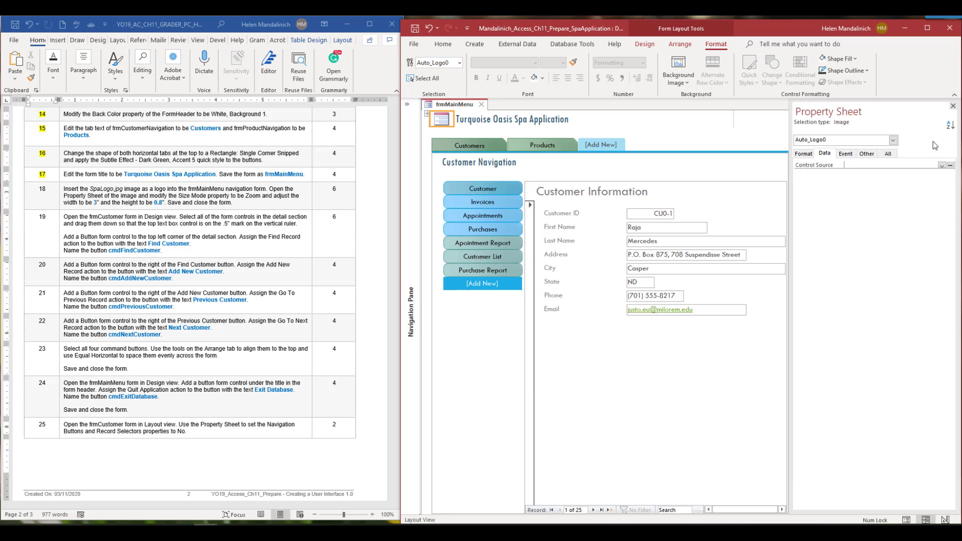
left_click(804, 154)
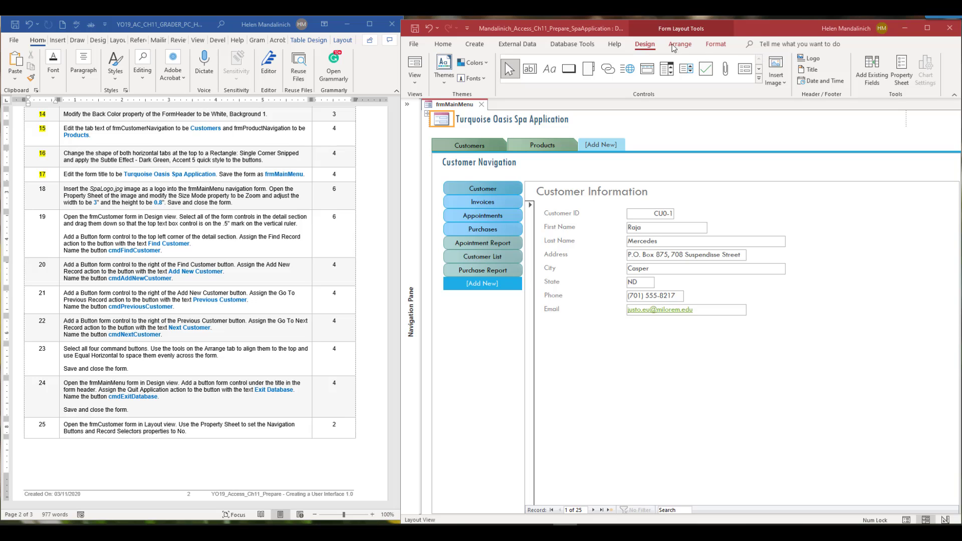
Insert the SpaLogo (1).jpg image from the Downloads folder as the logo in the form header
left_click(812, 60)
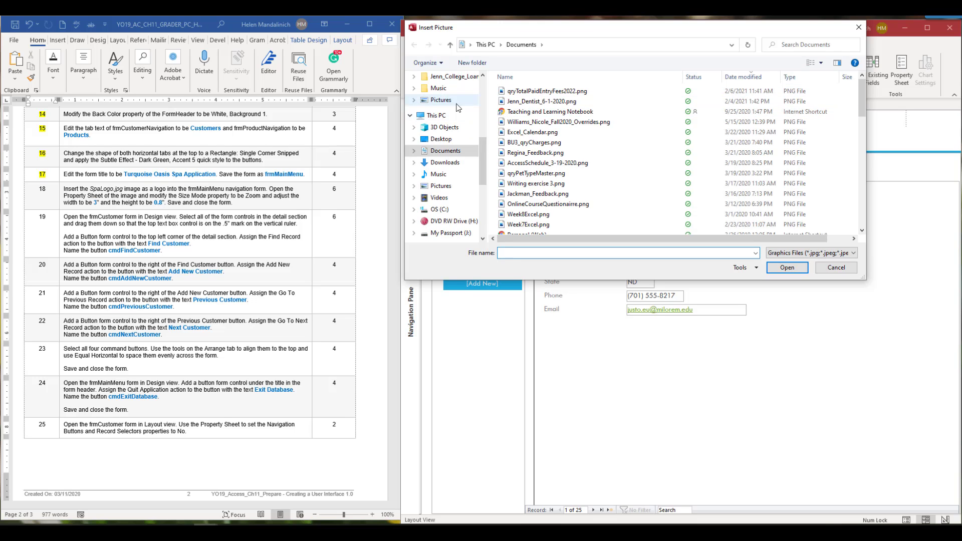
left_click_drag(482, 179, 481, 89)
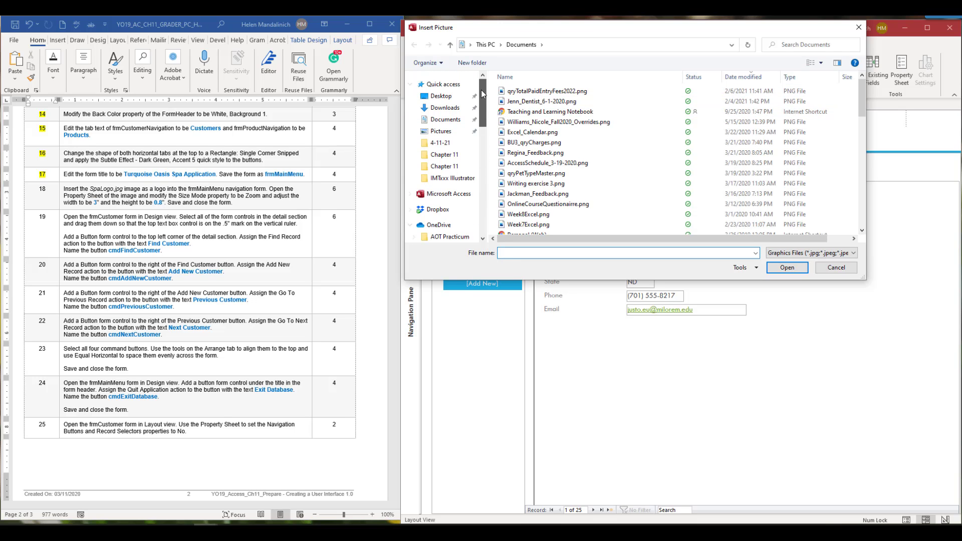
left_click(444, 108)
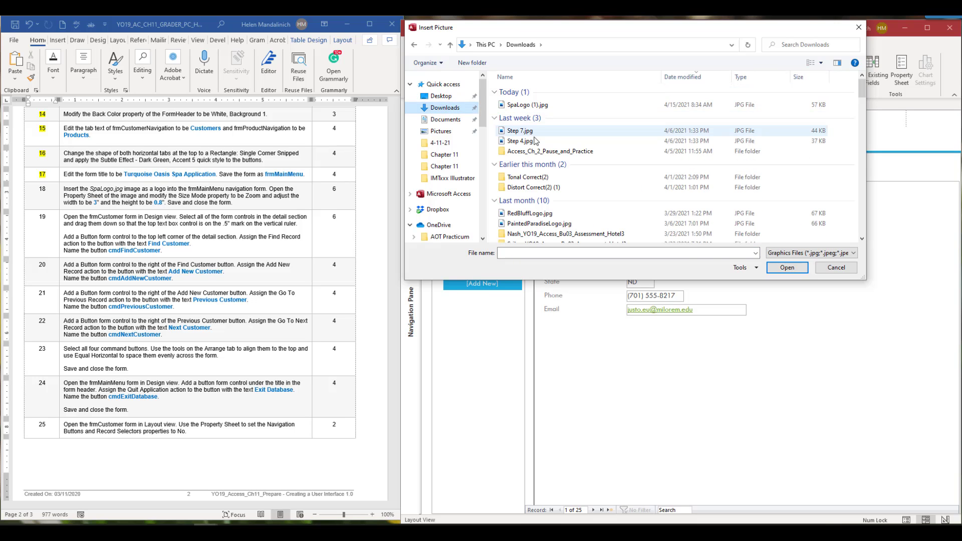
left_click(527, 105)
left_click(787, 268)
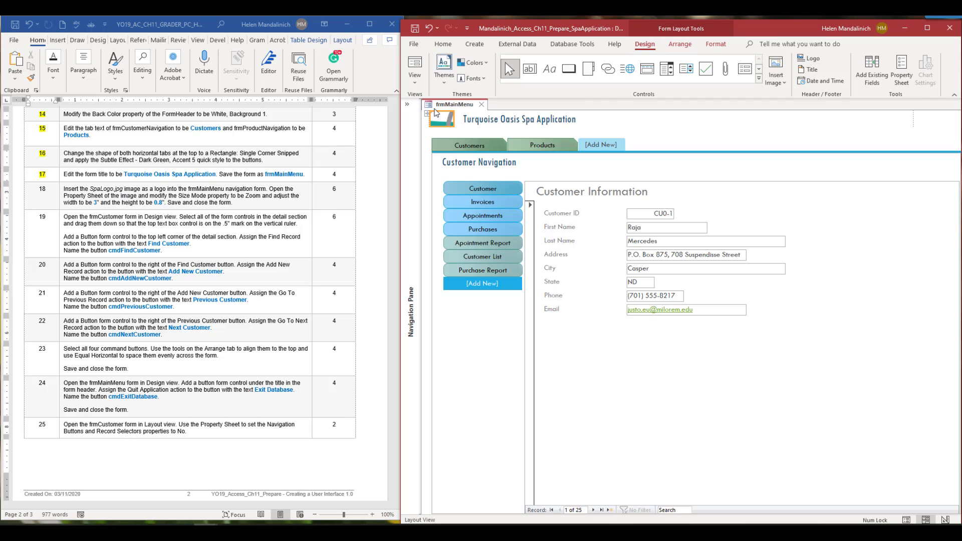
Show the logo image's properties and set its Size Mode to Zoom
left_click(901, 70)
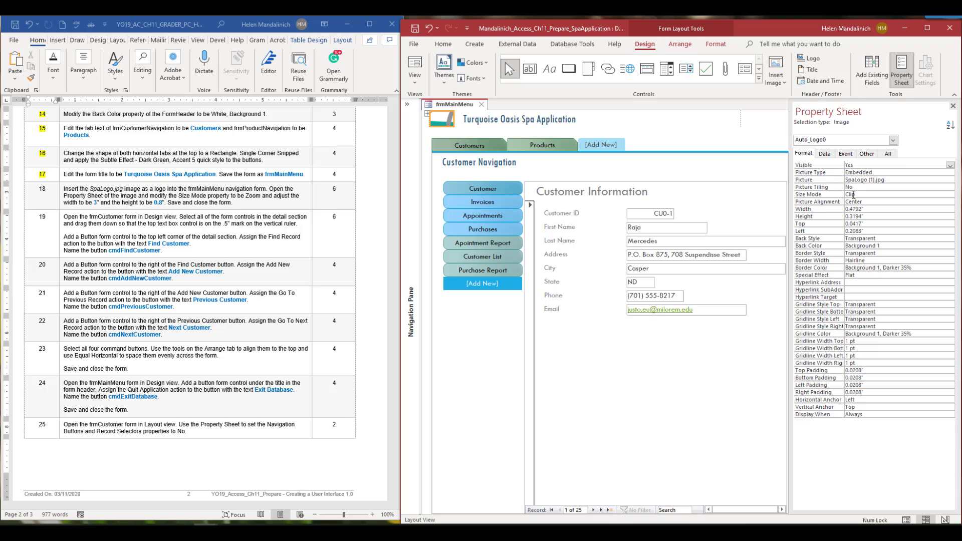
left_click(857, 195)
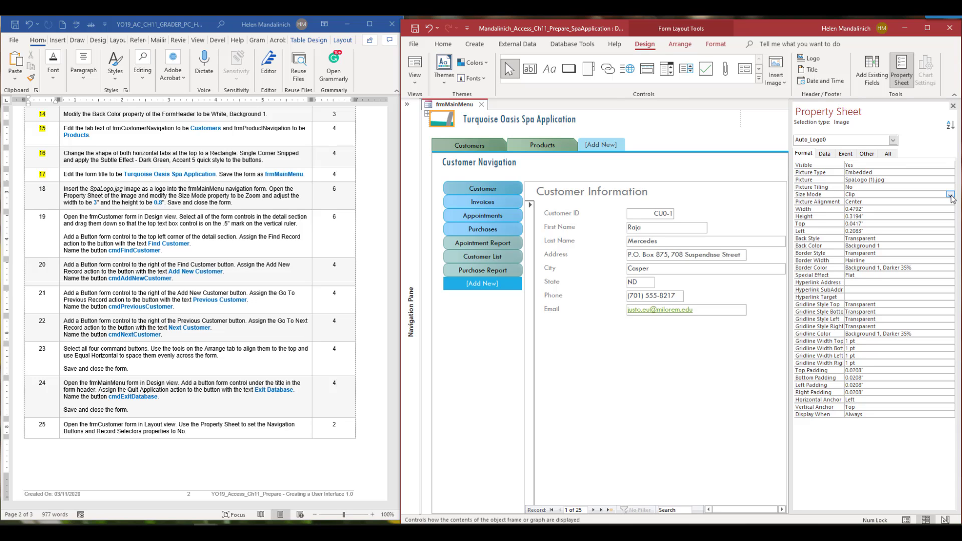
left_click(950, 194)
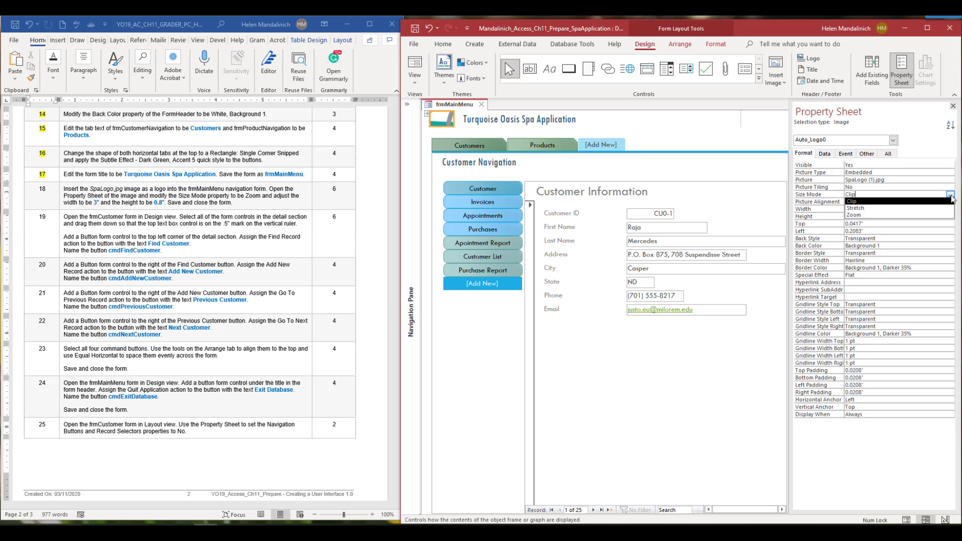
left_click(893, 215)
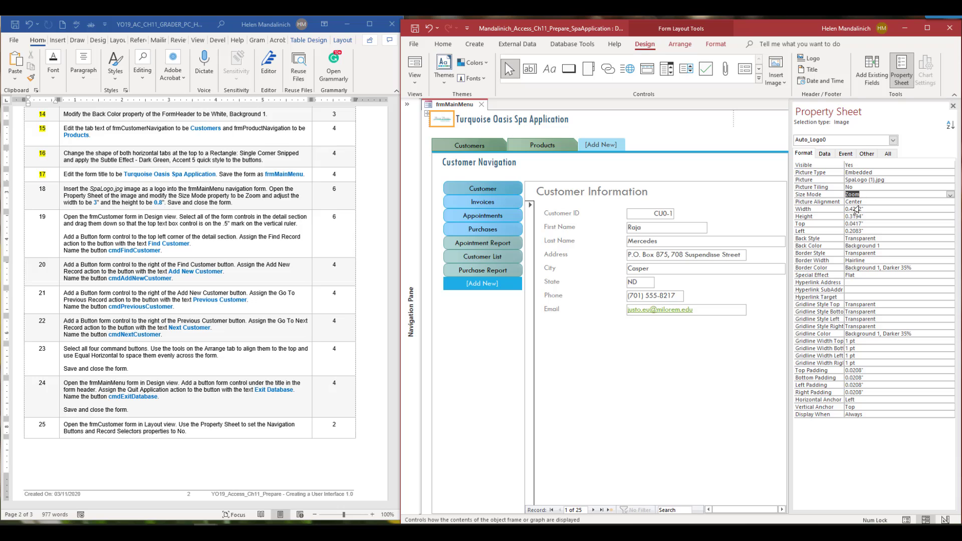
Set the logo image's width to 3" and its height to 0.8"
left_click(868, 209)
type("3")
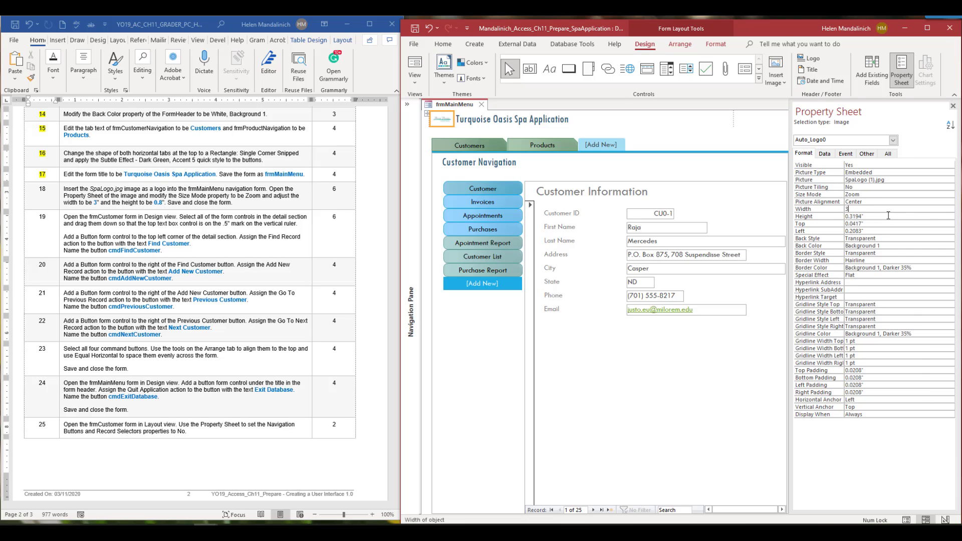
key("Return")
key("BackSpace")
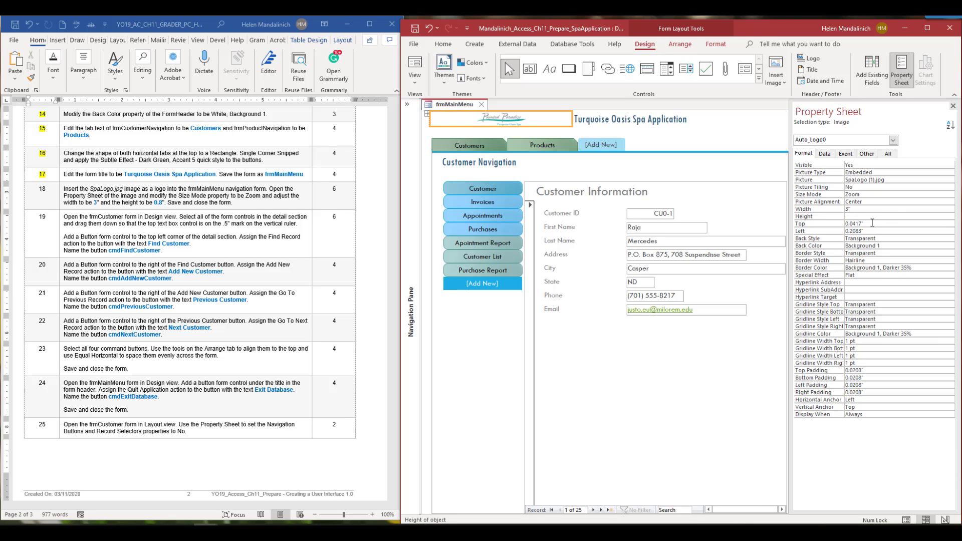
key("BackSpace")
key("BackSpace")
key("BackSpace")
key("BackSpace")
key("Return")
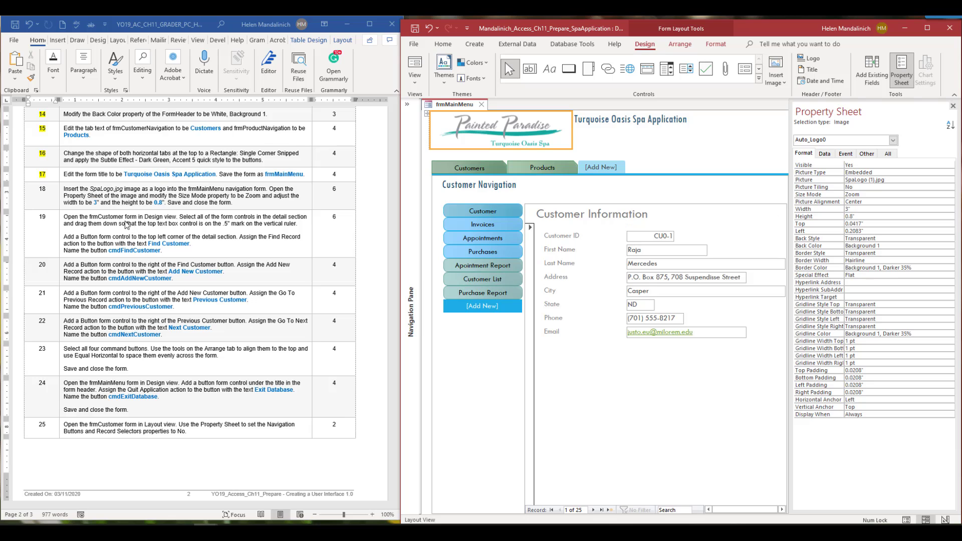
Save and close the frmMainMenu form, and highlight step number 18 in yellow in the Word instructions table
left_click(120, 196)
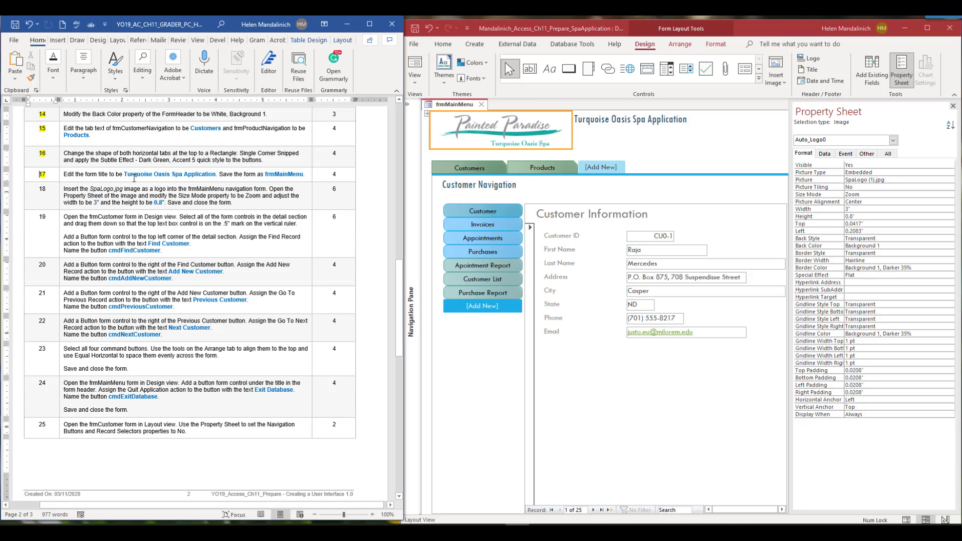
left_click(414, 26)
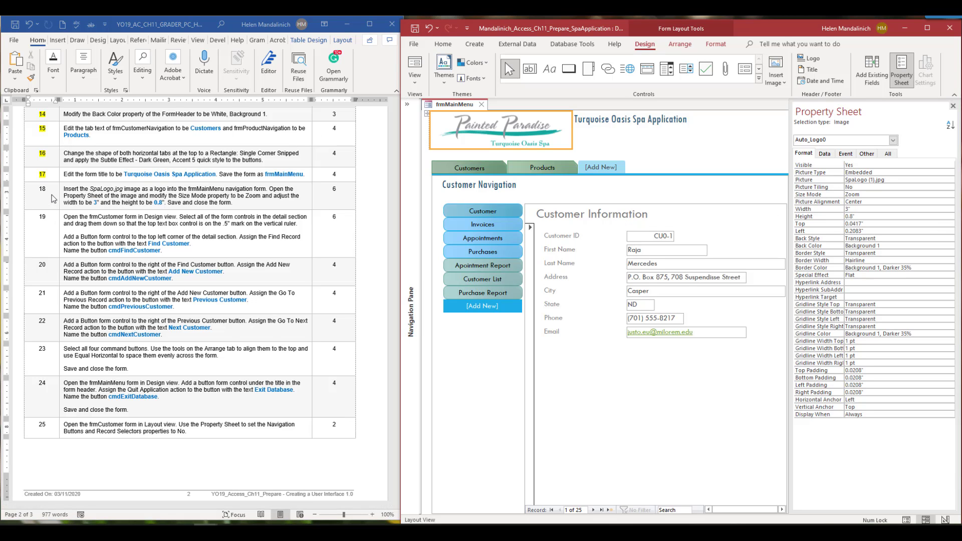
left_click(480, 106)
left_click(47, 186)
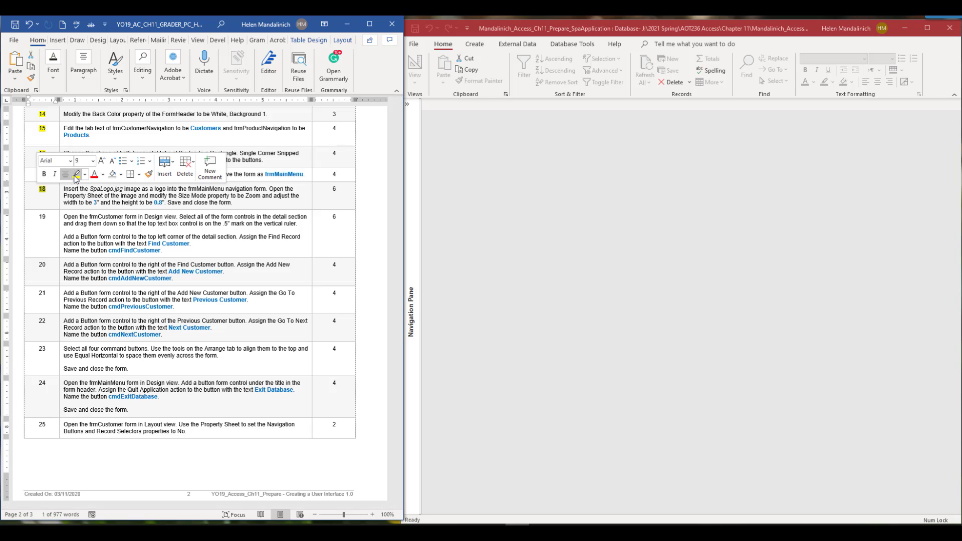
Open the frmCustomer form in Design view in Access and collapse the Navigation Pane
scroll(166, 328, "down", 2)
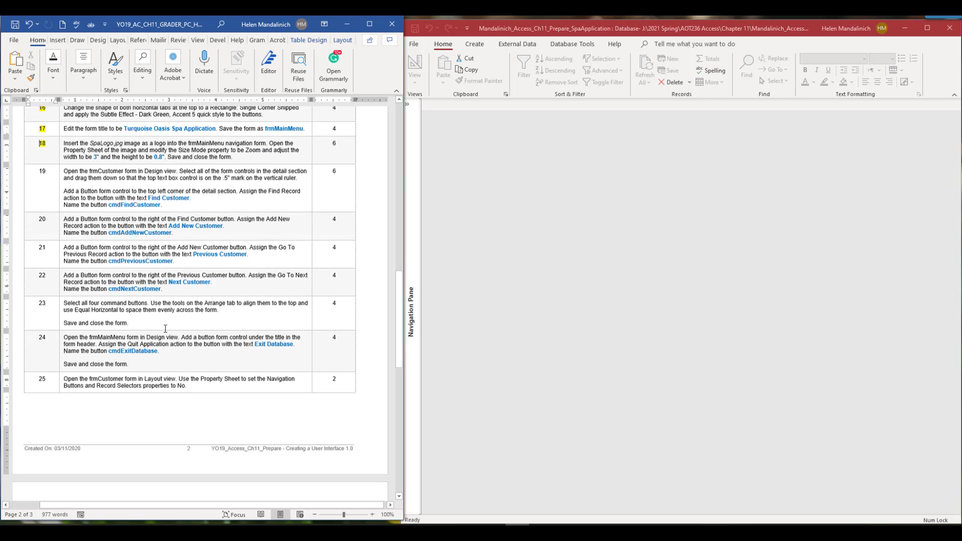
left_click(413, 110)
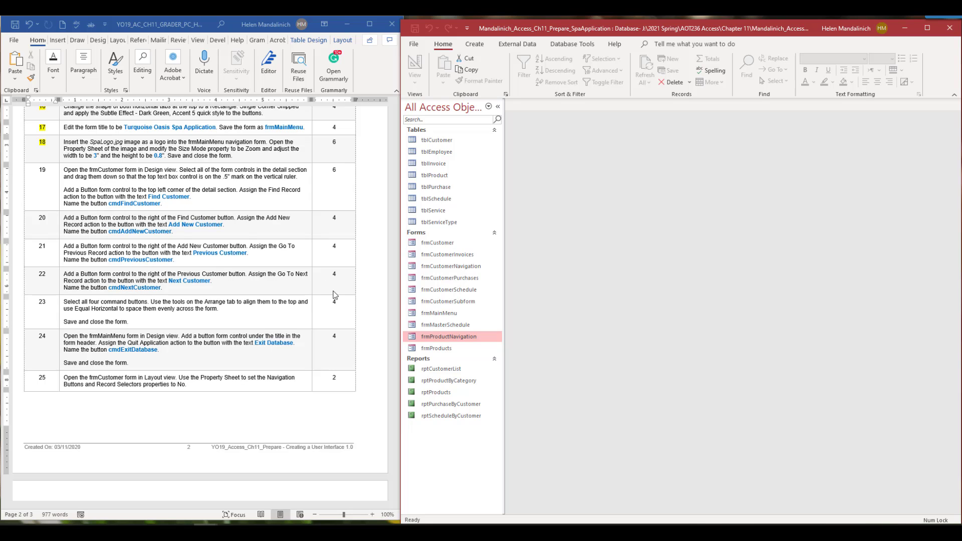
right_click(429, 245)
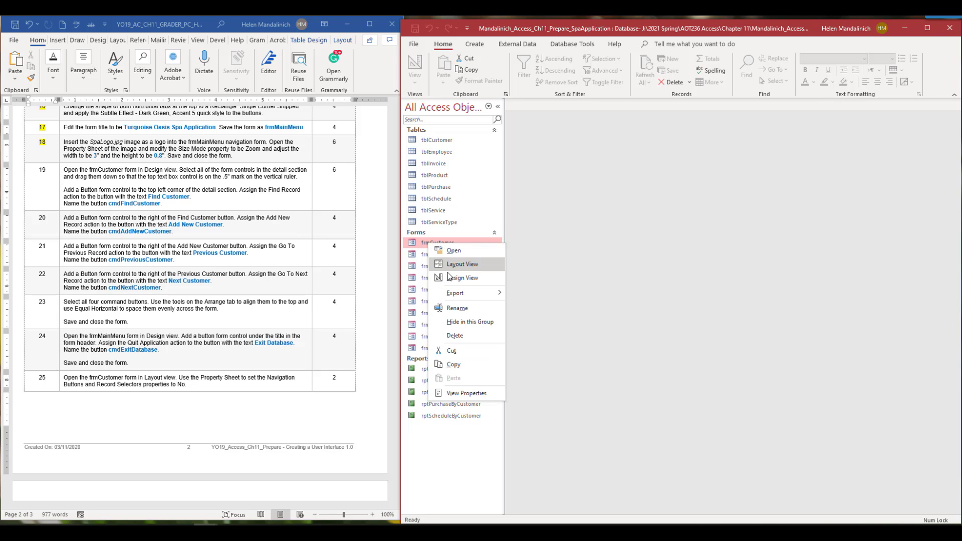
left_click(447, 278)
left_click(498, 106)
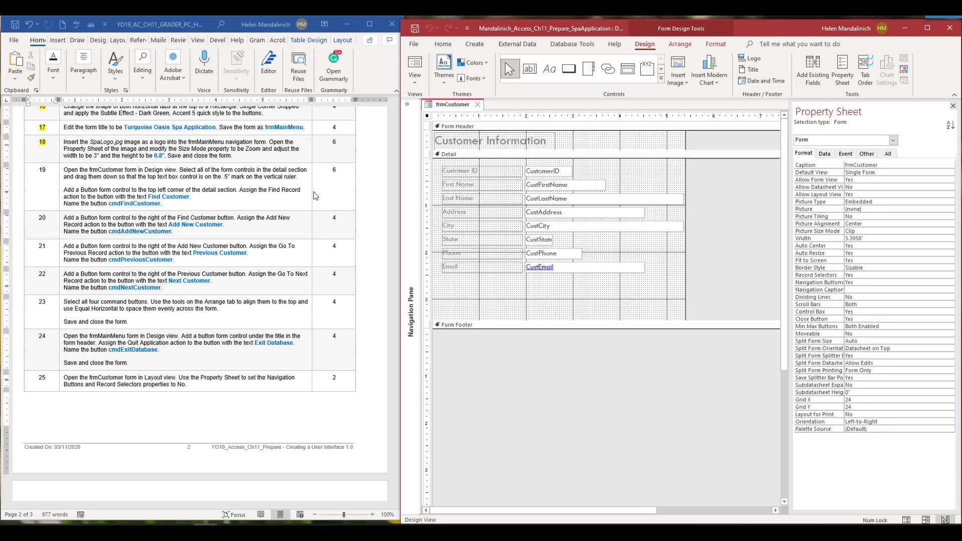
Move all controls in frmCustomer's detail section down together so that the Customer ID row starts at the 0.5" mark on the vertical ruler
left_click_drag(438, 161, 685, 312)
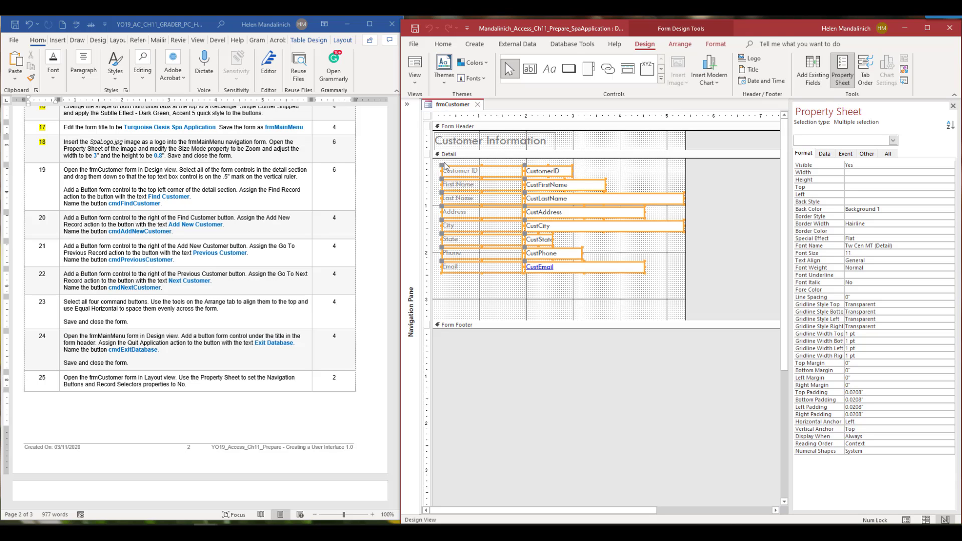
left_click(652, 304)
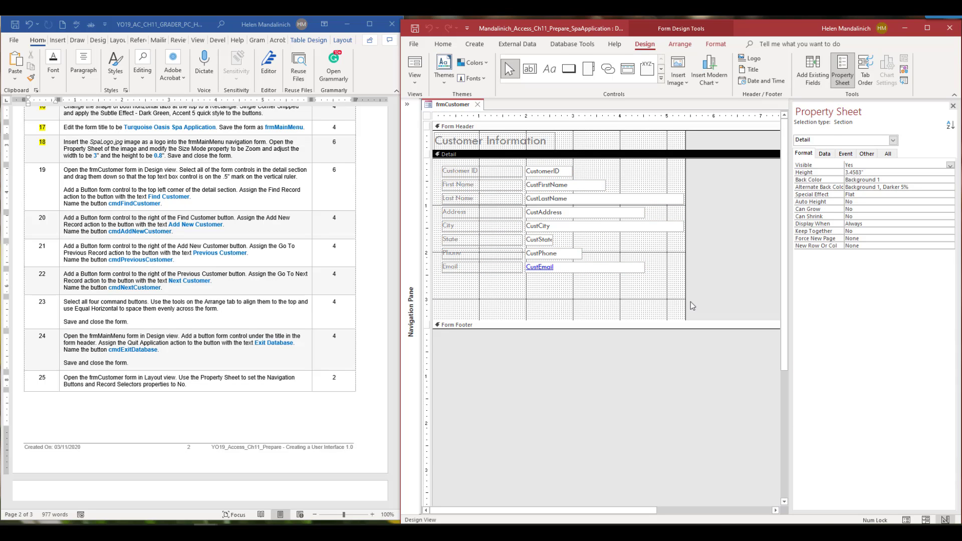
left_click_drag(655, 302, 436, 171)
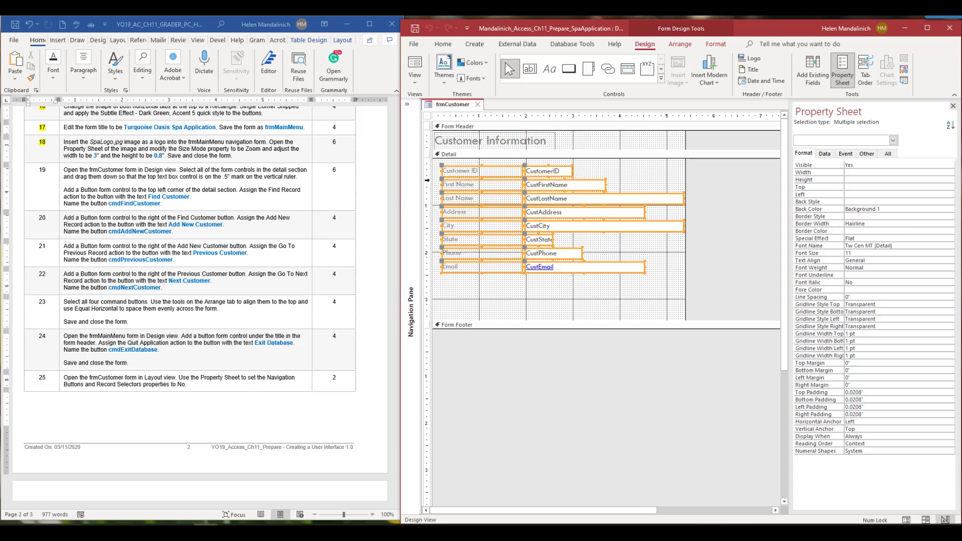
key("Down")
key("Down")
key("Down")
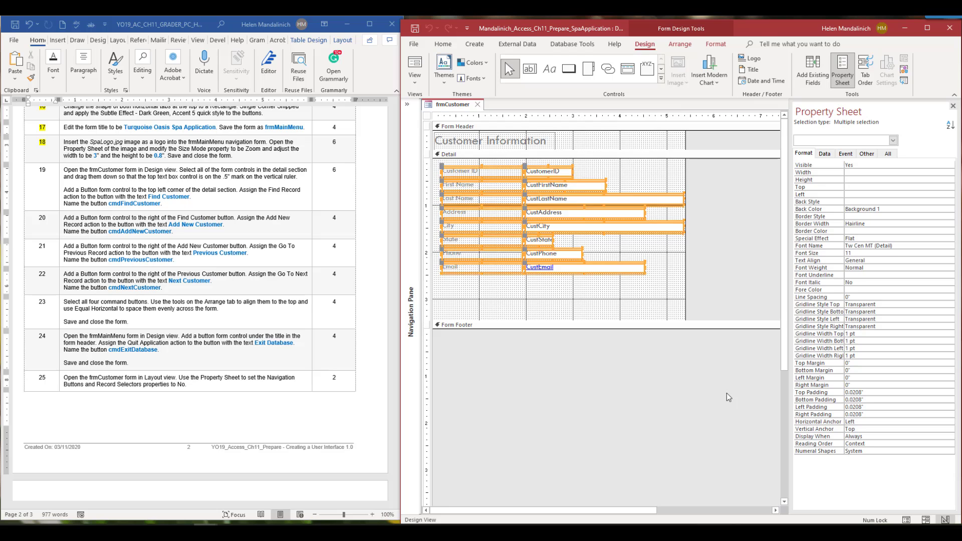
key("Down")
key("Down")
key("Down")
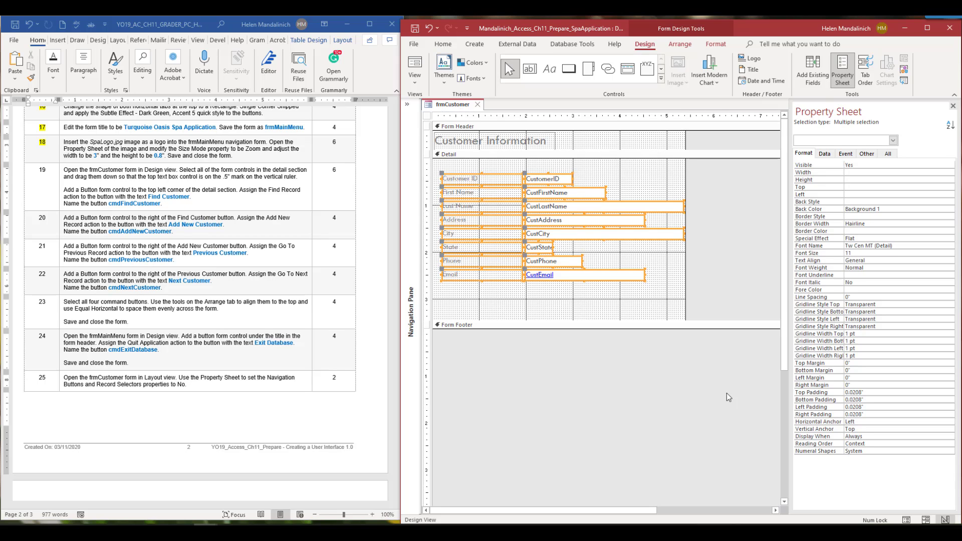
key("Down")
key("Down")
key("Down")
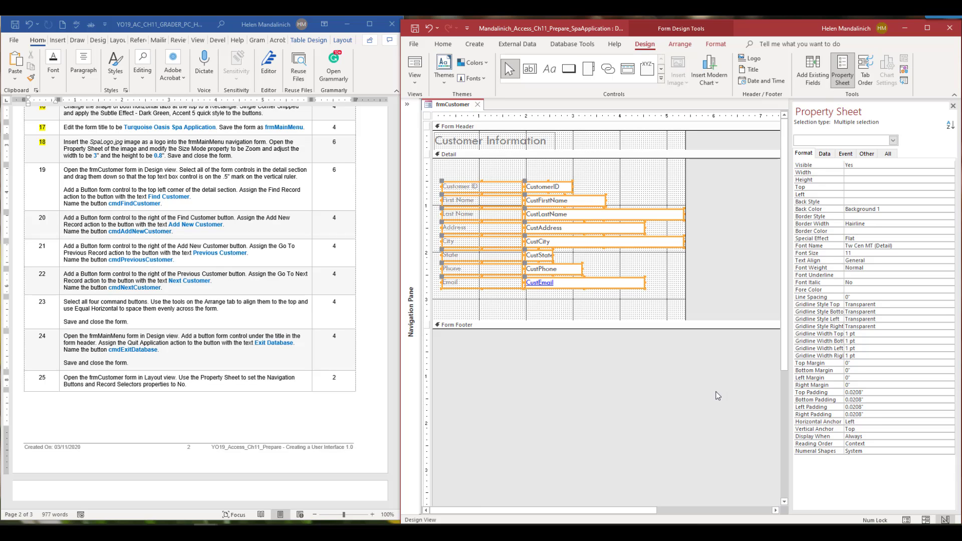
left_click(488, 181)
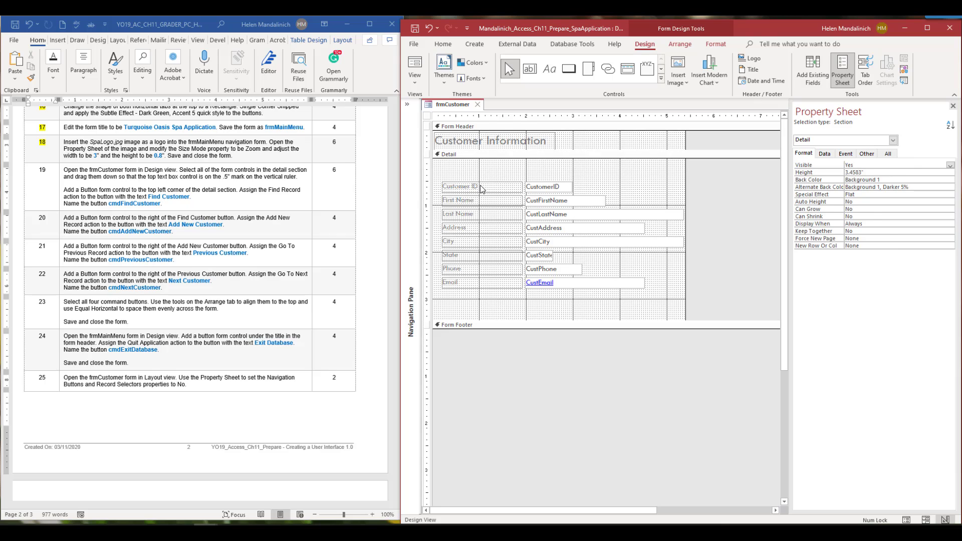
left_click(480, 187)
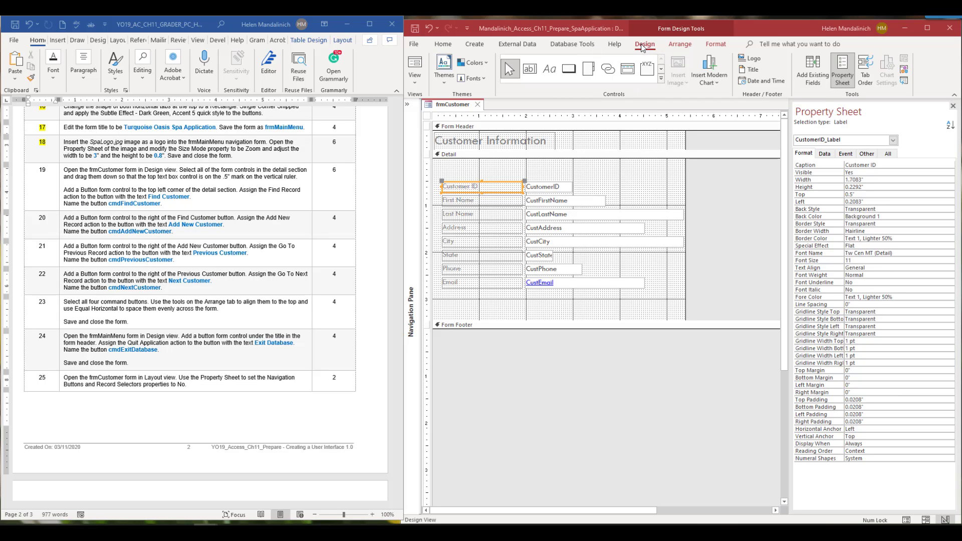
Add a command button above the Customer ID label in the detail section and assign it the Record Navigation action Find Record
left_click(568, 70)
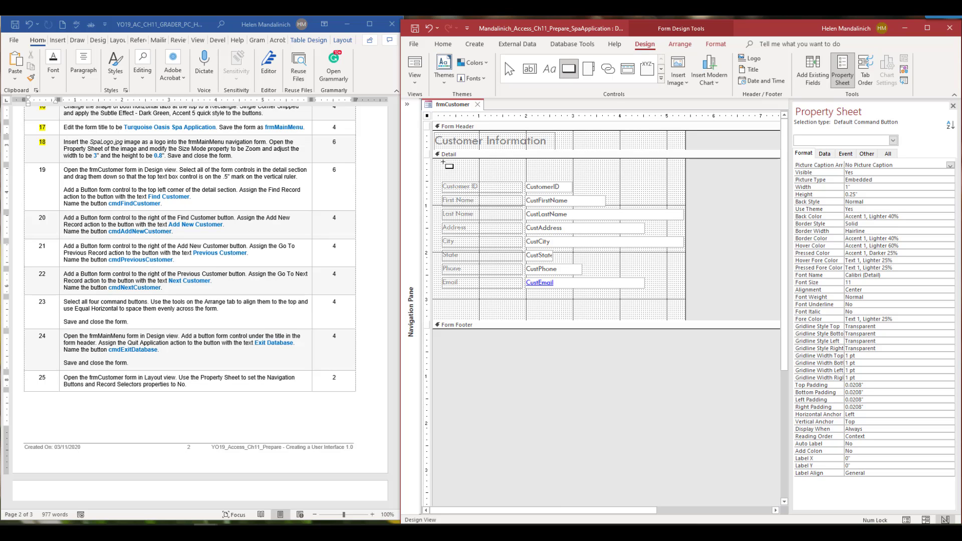
left_click(444, 162)
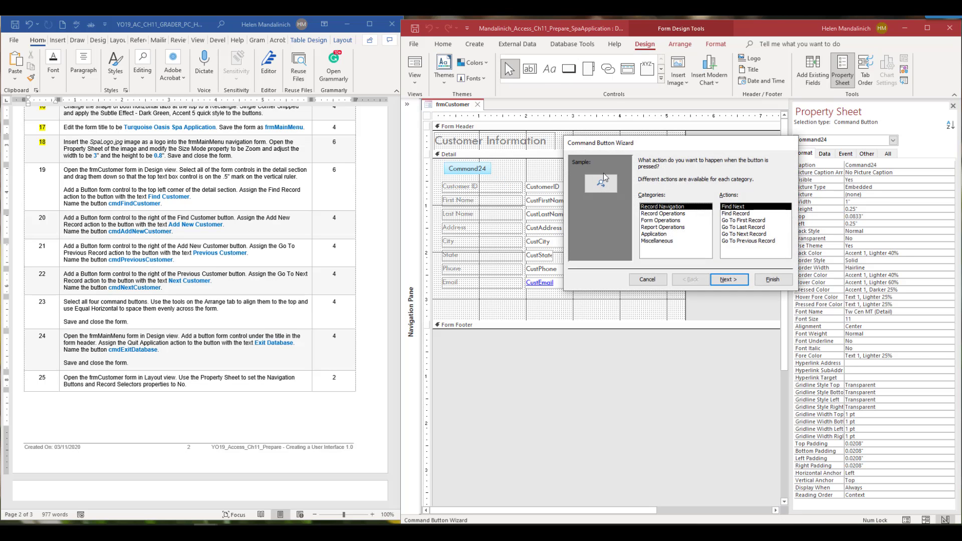
left_click(663, 221)
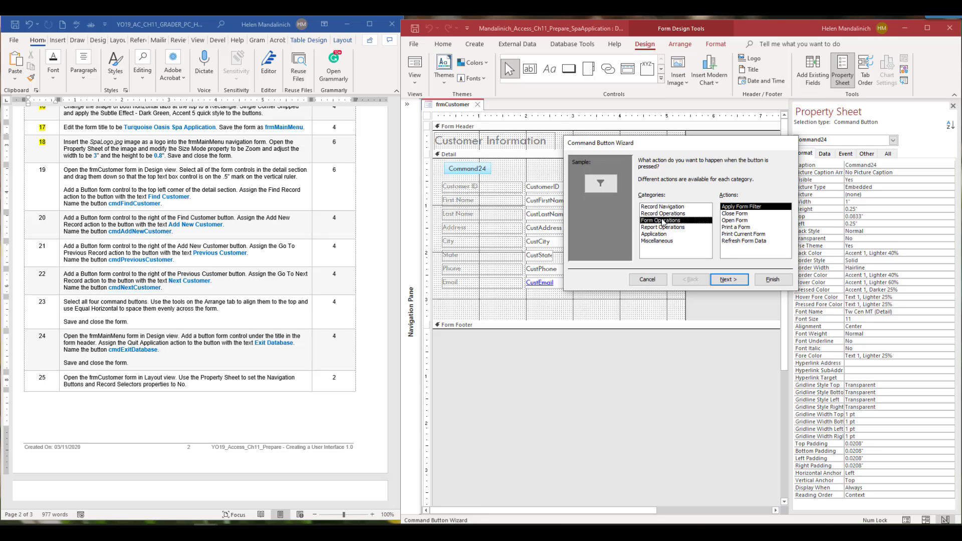
left_click(663, 207)
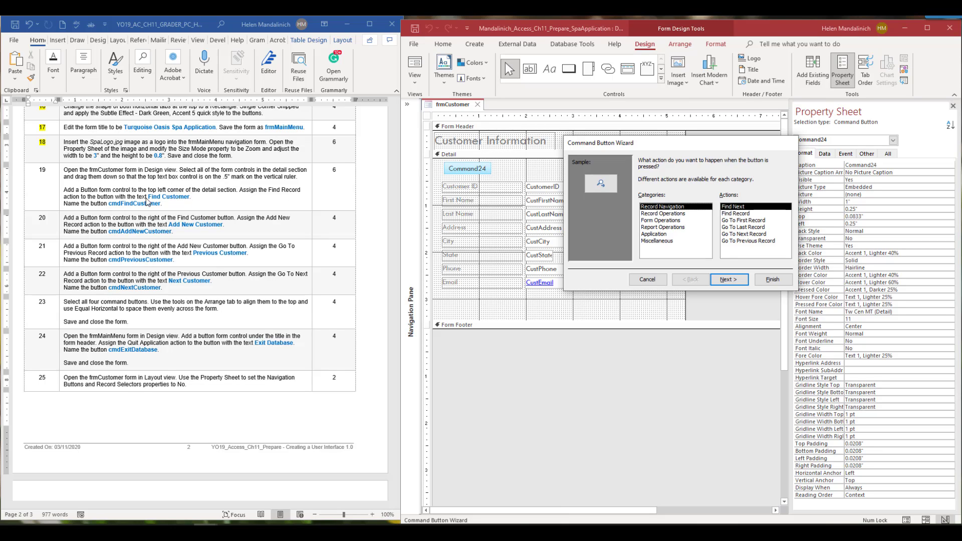
left_click(743, 214)
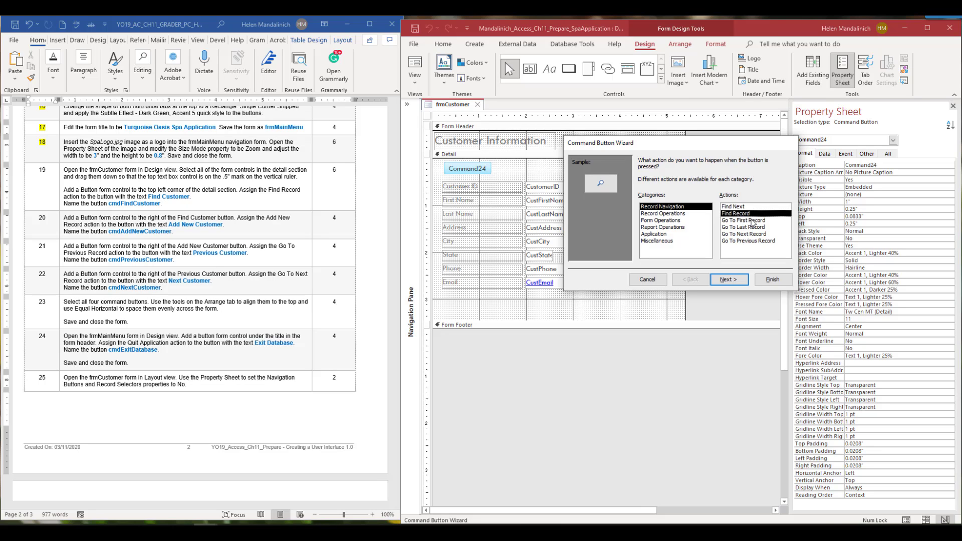
left_click(734, 282)
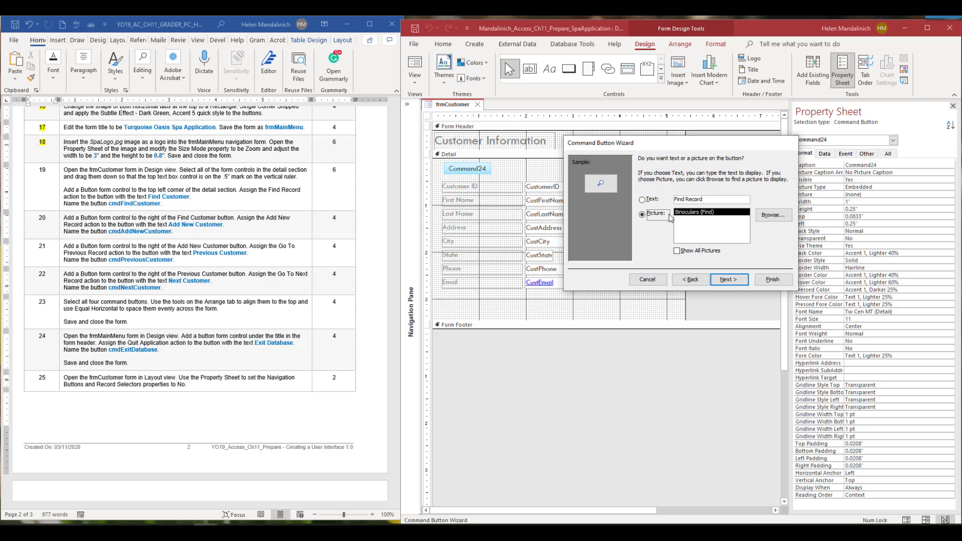
Give the new button the text Find Customer instead of a picture, name it cmdFindCustomer and finish the wizard
left_click(651, 200)
left_click_drag(693, 199, 674, 199)
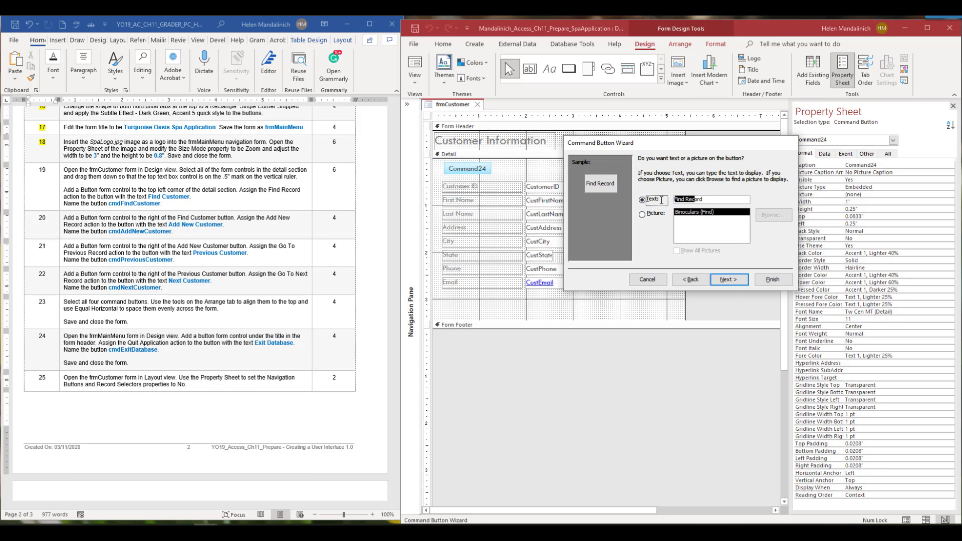
double_click(692, 201)
type("Customer")
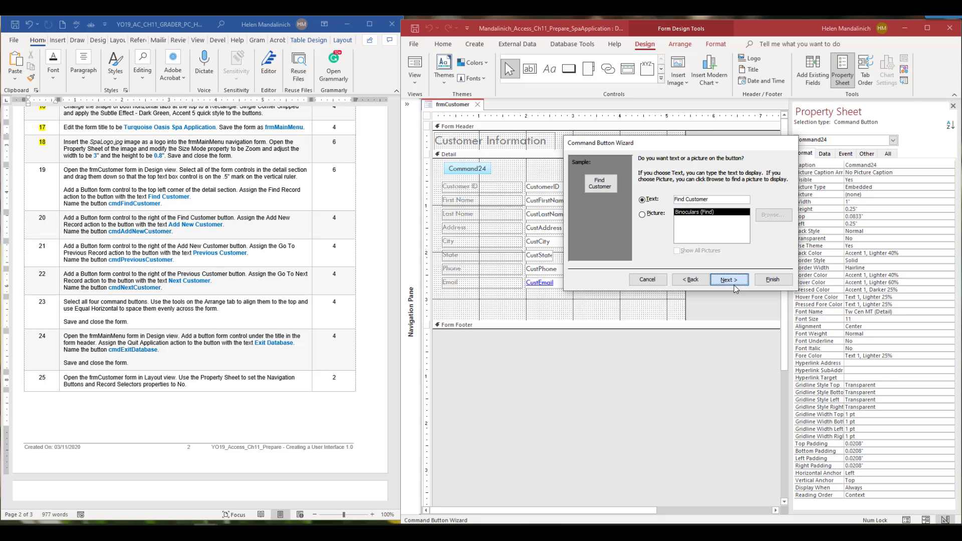
left_click(735, 283)
type("cm")
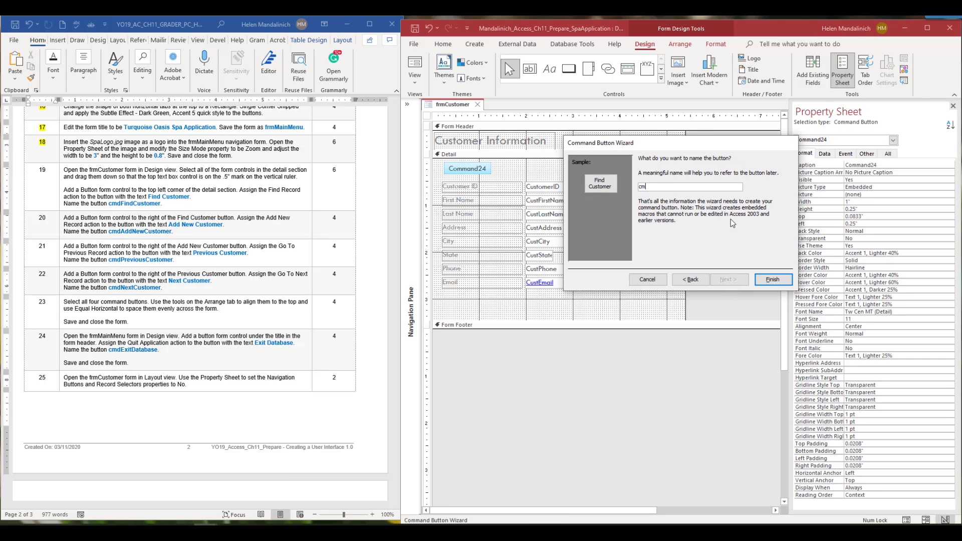
type("dFindCustomer")
left_click(774, 281)
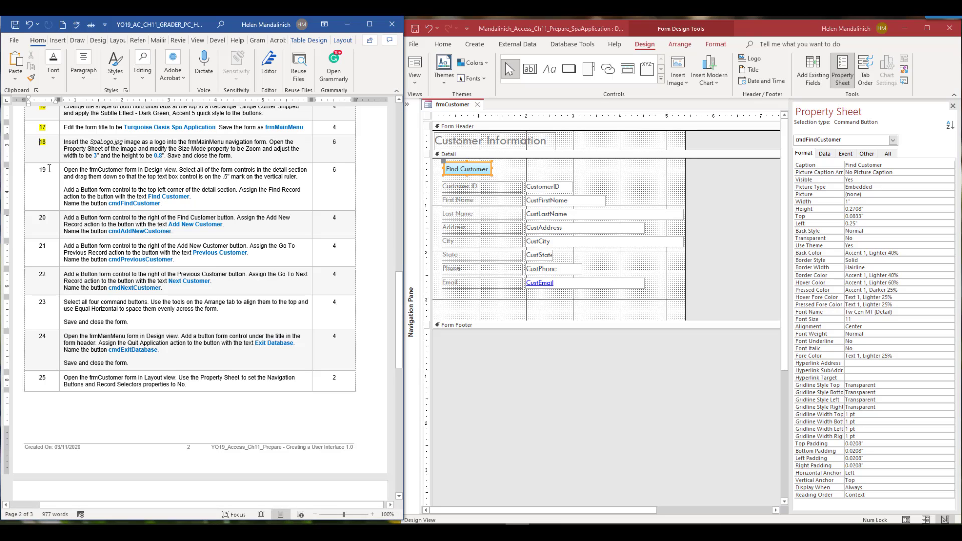
Highlight step number 19 in yellow in the Word instructions table
left_click_drag(42, 172, 59, 169)
key("ctrl+z")
double_click(42, 171)
left_click(74, 154)
Add a command button beside Find Customer on the Access form and assign it the Record Operations action Add New Record
scroll(218, 186, "down", 2)
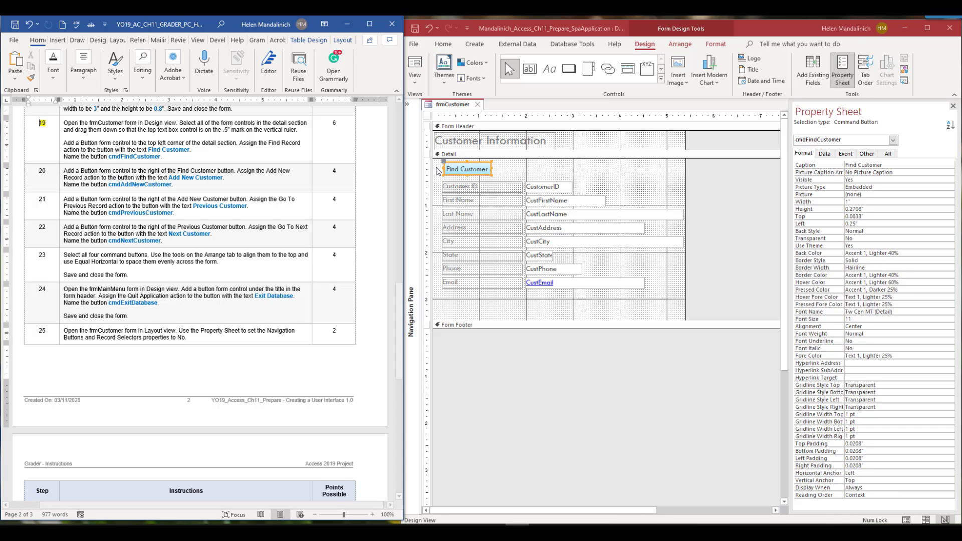
left_click(534, 169)
left_click(568, 69)
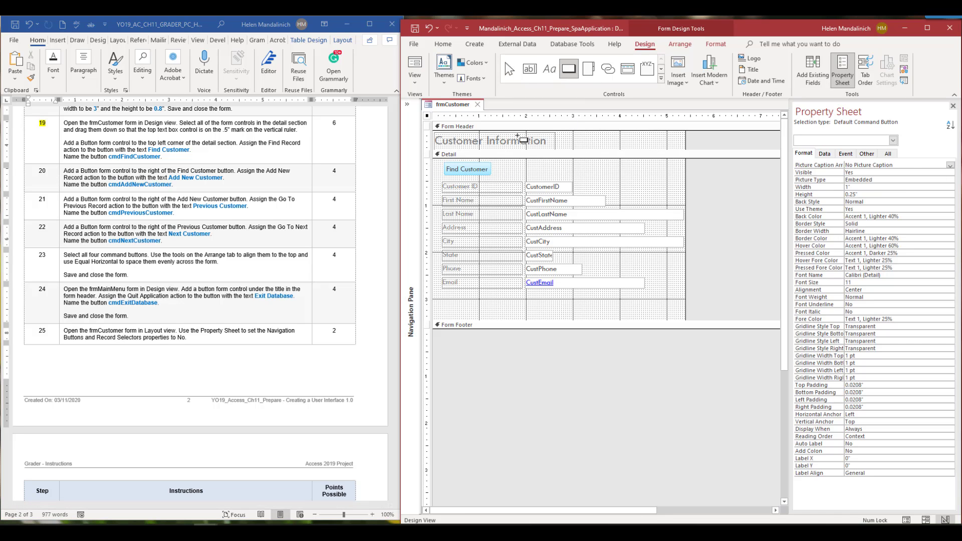
left_click_drag(506, 162, 556, 174)
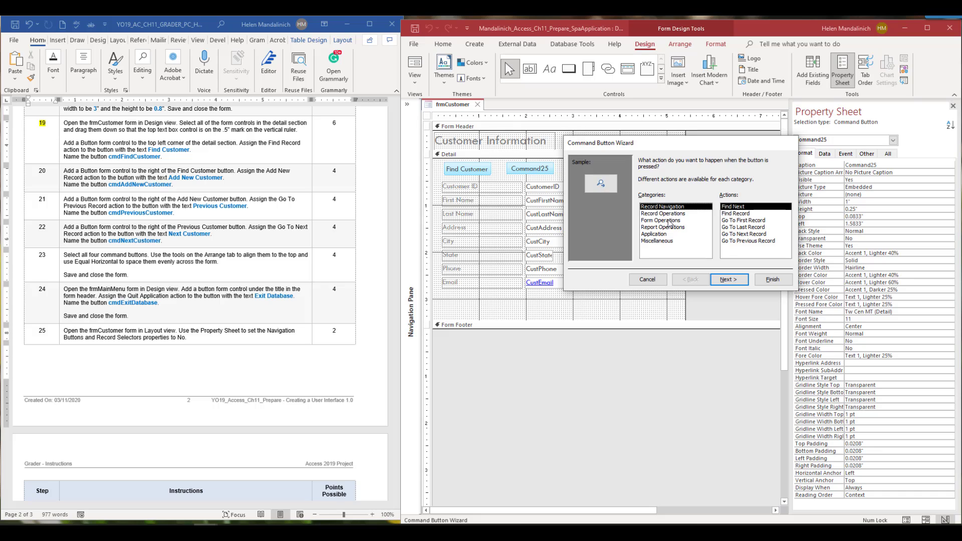
left_click(670, 221)
left_click(663, 213)
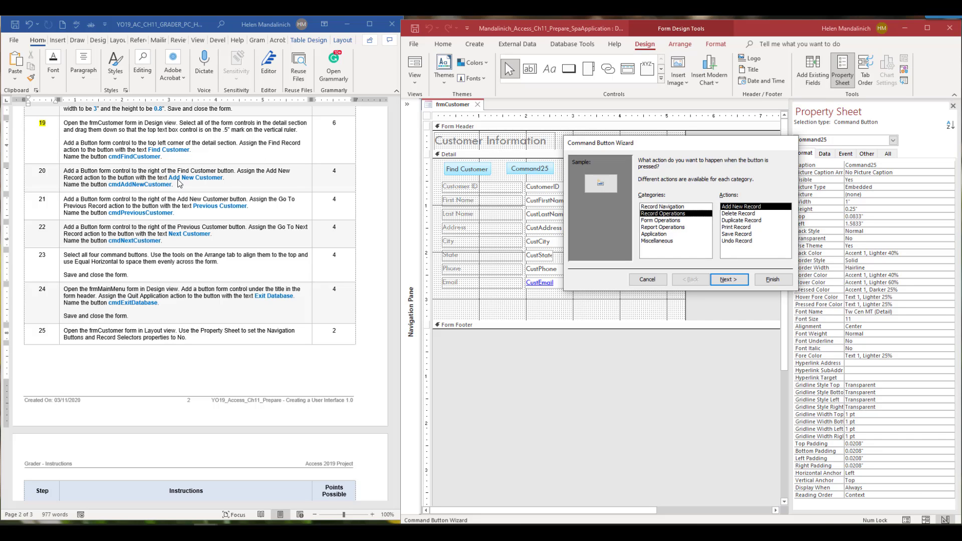
left_click(730, 279)
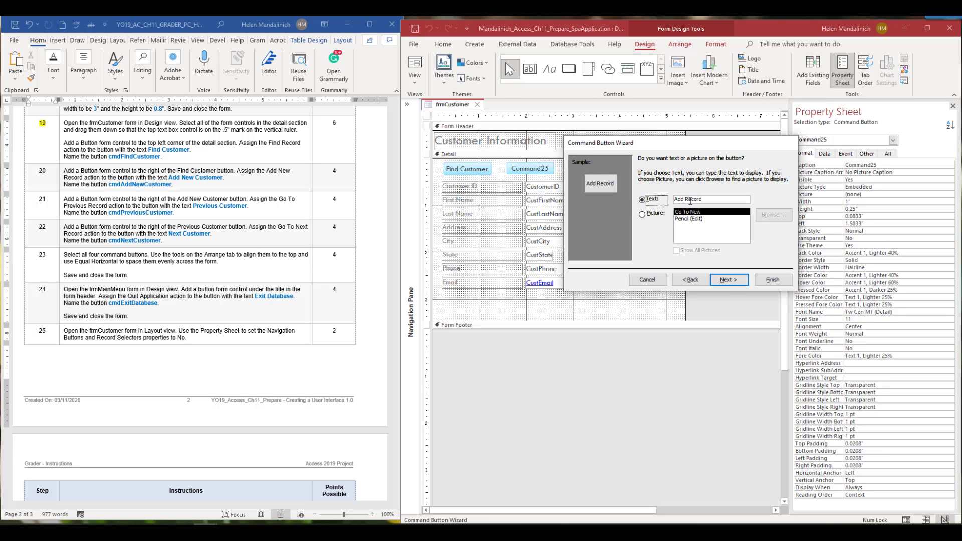
Set the second button's text to Add New Customer, name it cmdAddNewCustomer and finish the wizard
double_click(691, 200)
type("New Customer")
left_click(728, 279)
type("cmdAddNewCu")
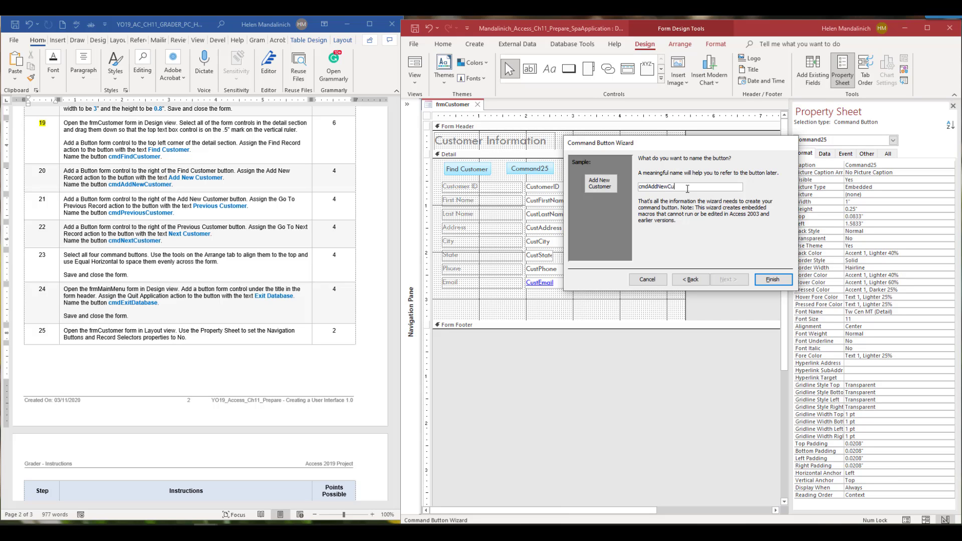
left_click(768, 282)
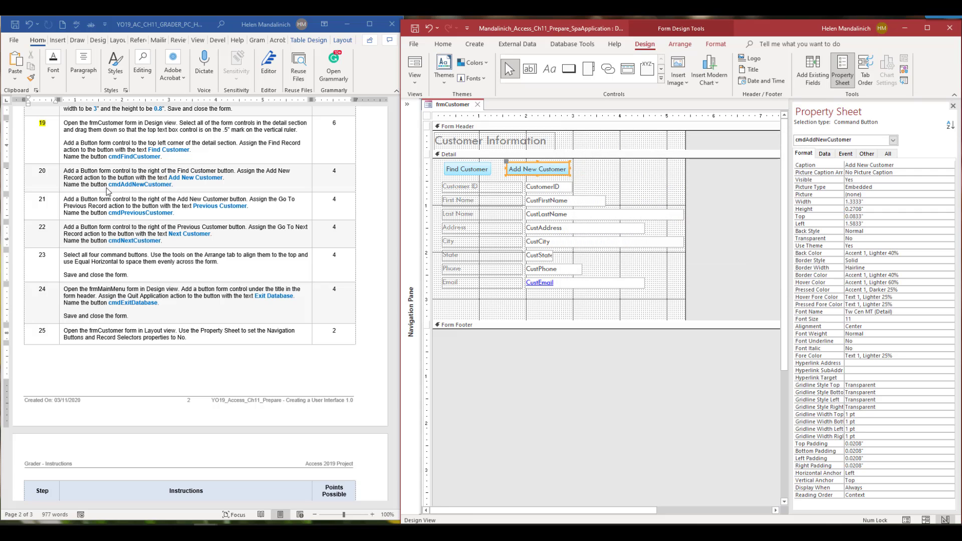
Highlight step number 20 in yellow in the Word instructions table
left_click(44, 172)
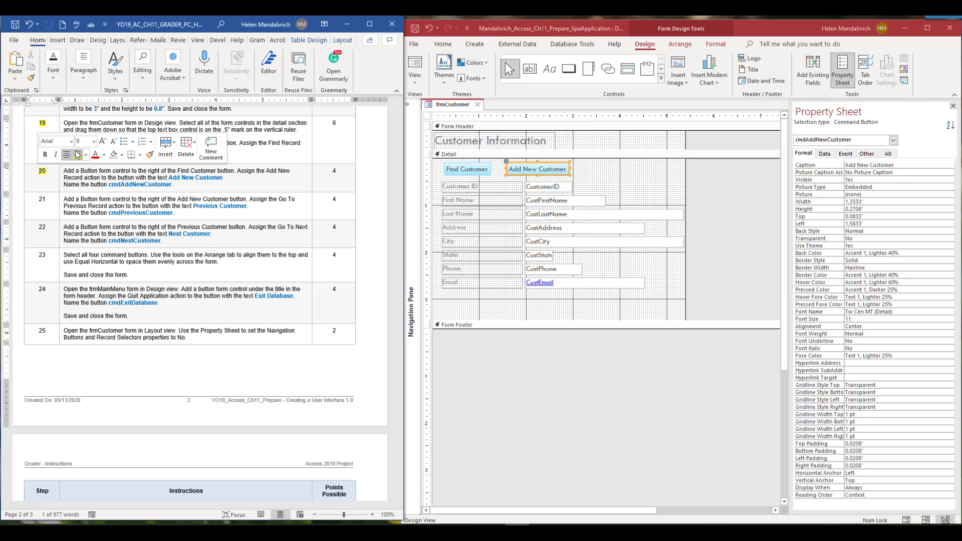
left_click(76, 156)
scroll(102, 194, "down", 1)
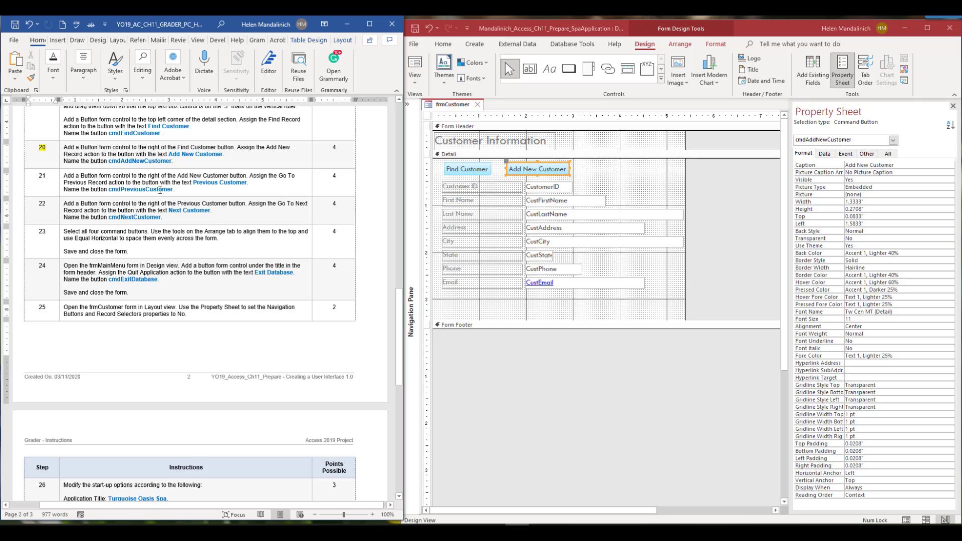
In Access, add a command button right of Add New Customer on frmCustomer with the Record Navigation action Go To Previous Record
left_click(568, 71)
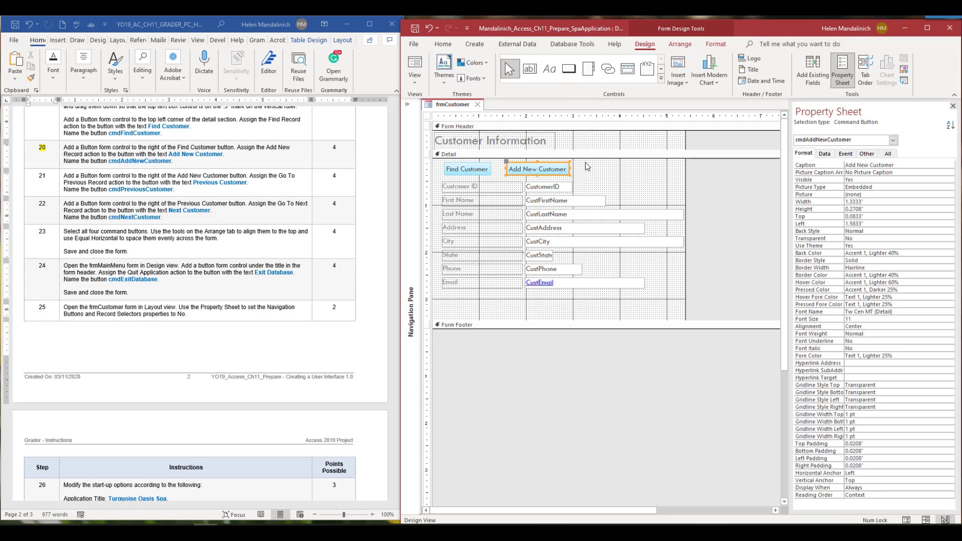
left_click(631, 181)
left_click(568, 69)
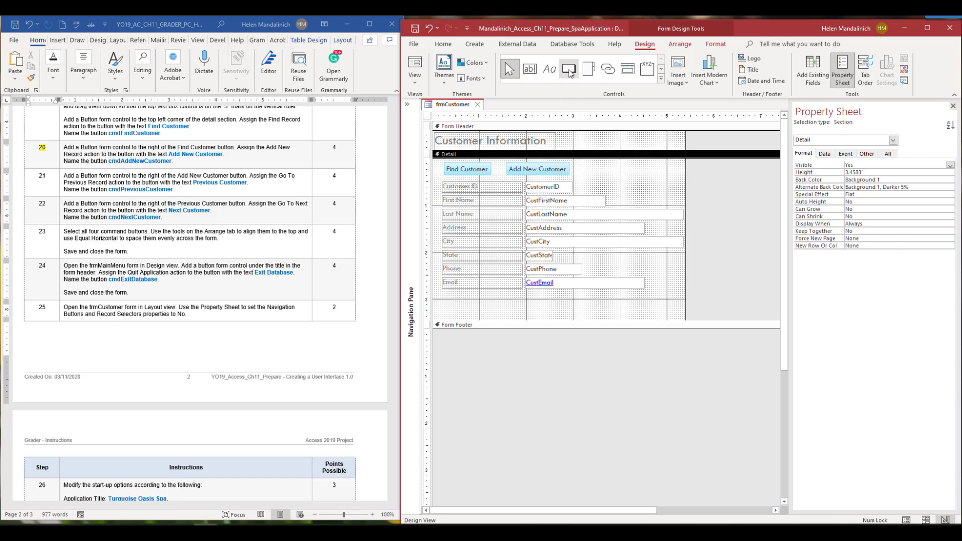
left_click(581, 164)
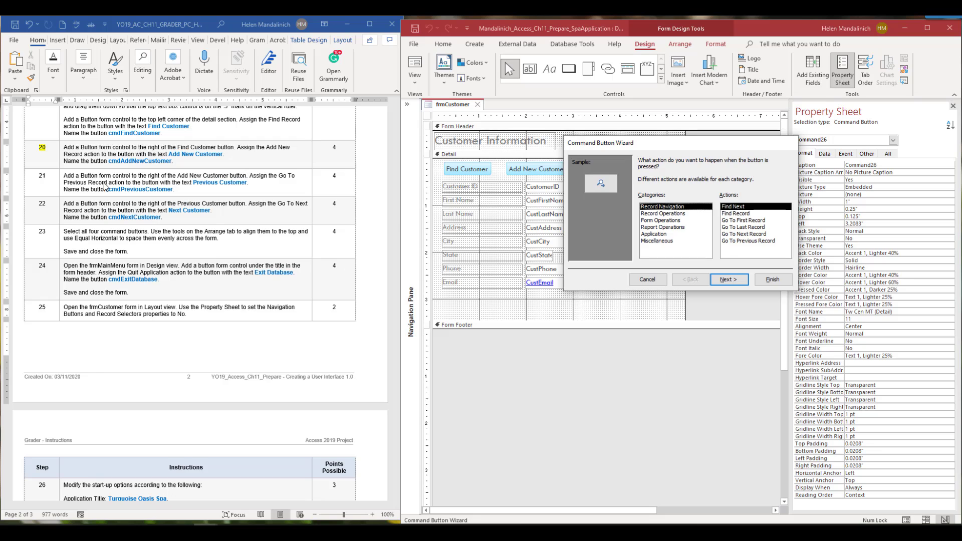
left_click(654, 213)
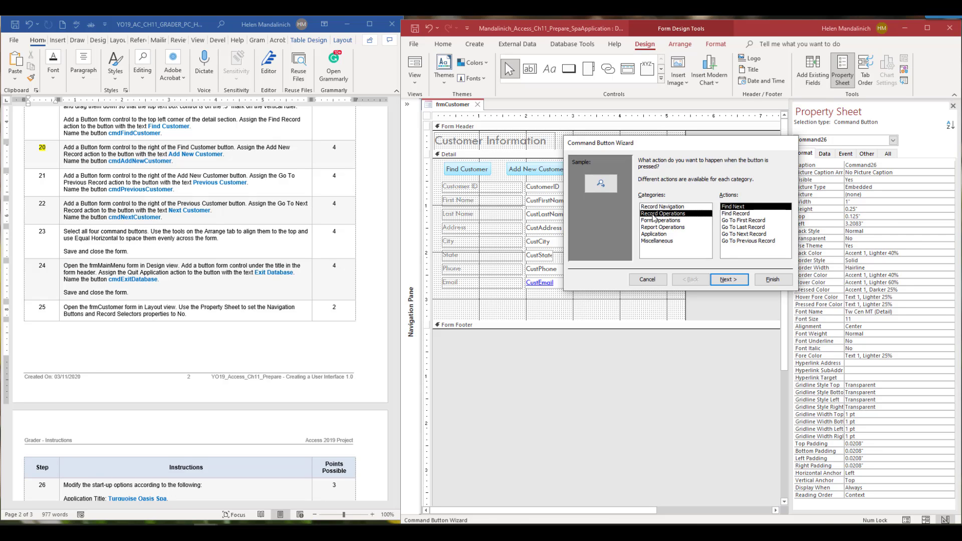
left_click(655, 208)
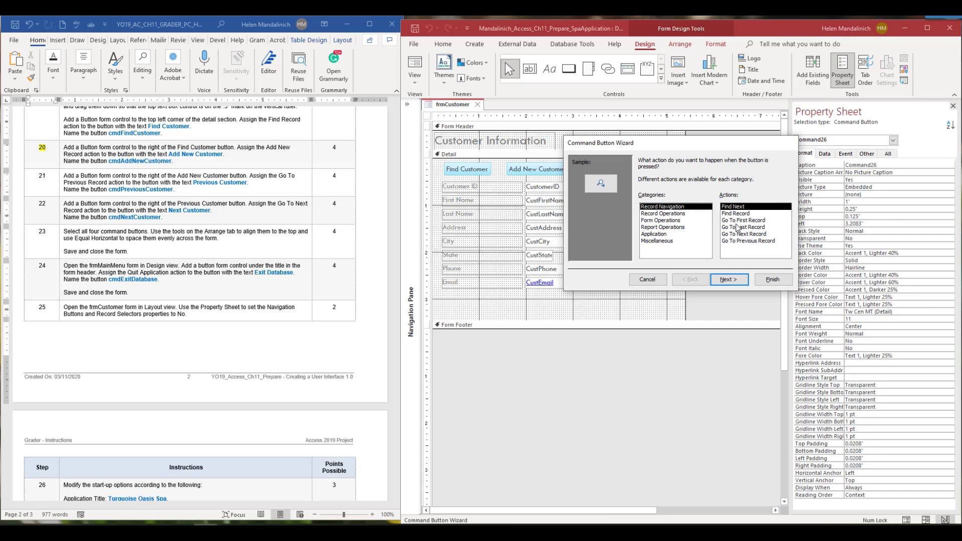
left_click(741, 242)
left_click(728, 279)
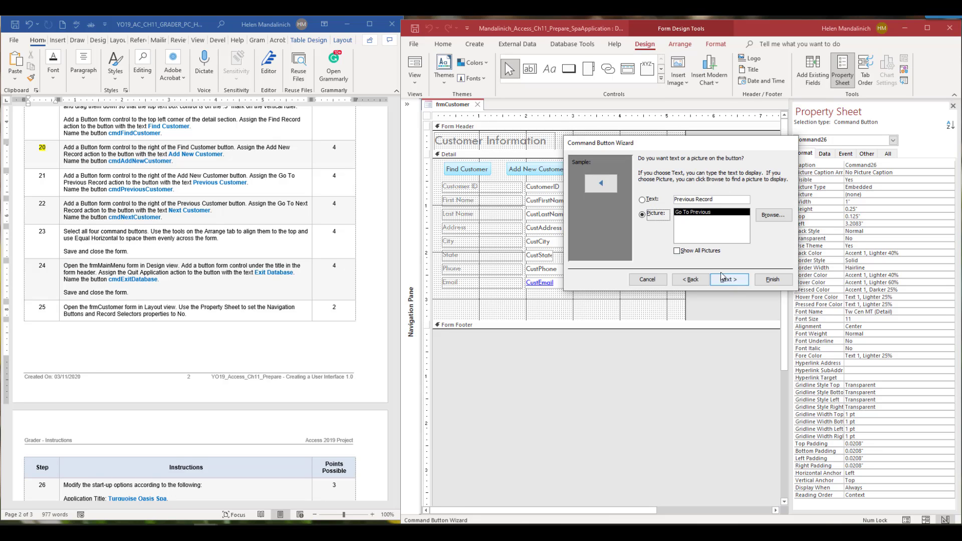
Give the third button the text Previous Customer instead of a picture, name it cmdPreviousCustomer and finish the wizard
left_click(642, 201)
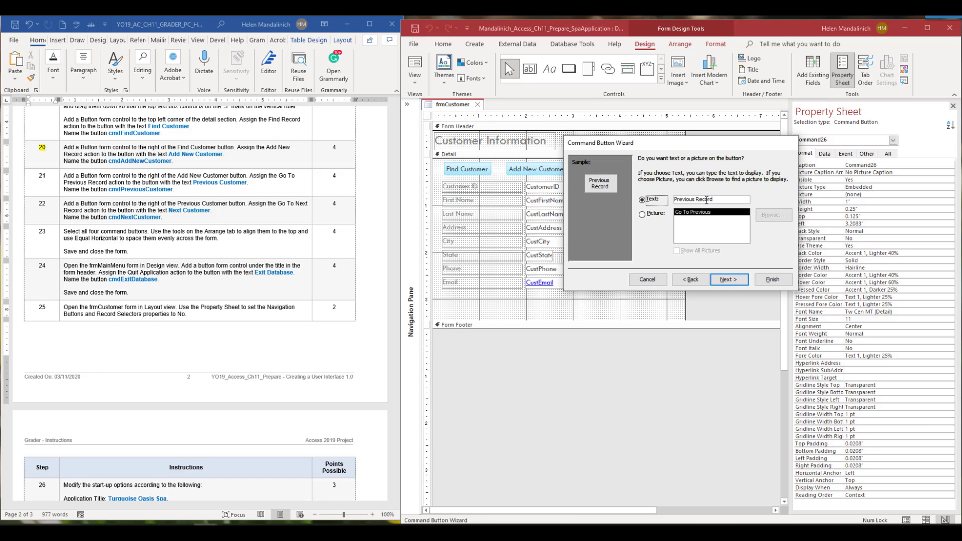
double_click(709, 199)
type("Customer")
left_click(728, 279)
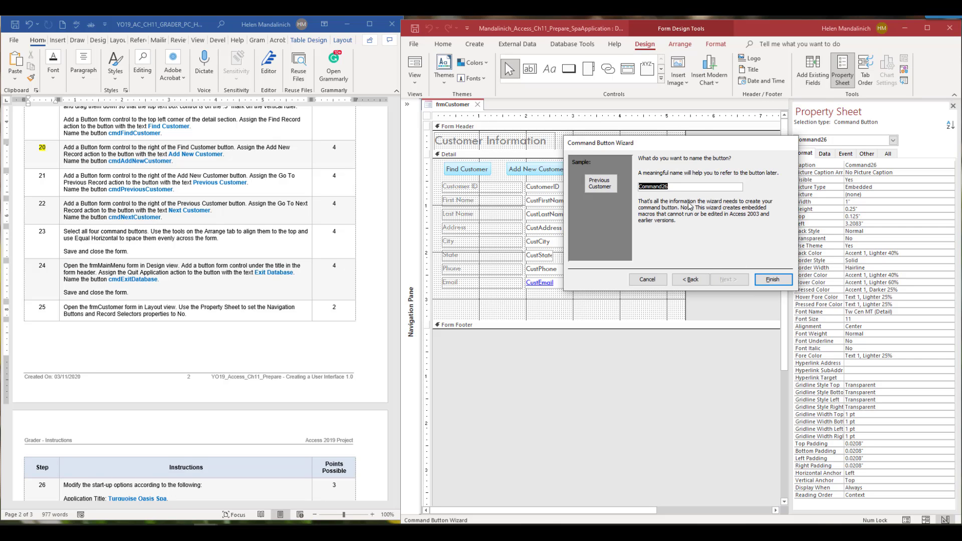
type("cmdPreviousCustomer")
key("Return")
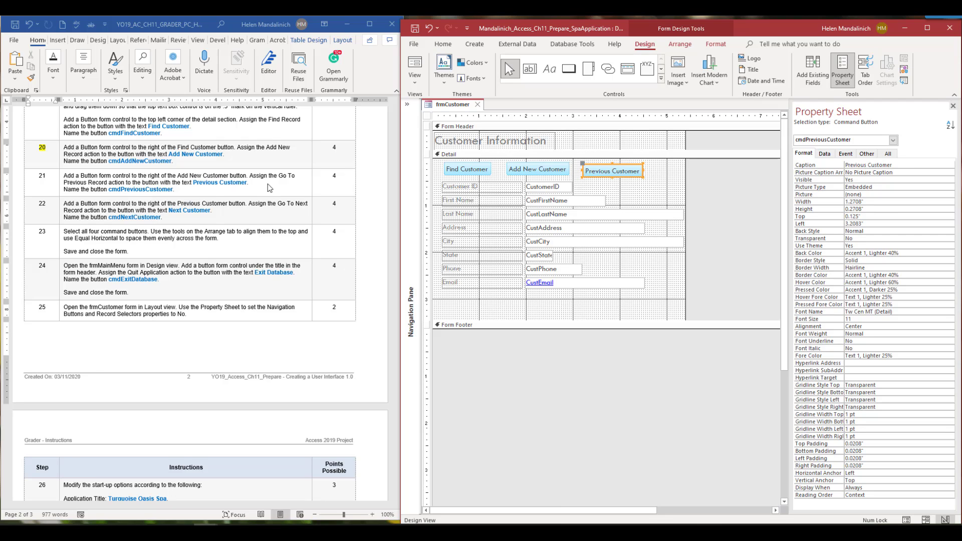
Highlight step number 21 in yellow in the Word instructions table
left_click(47, 179)
double_click(43, 176)
left_click(67, 160)
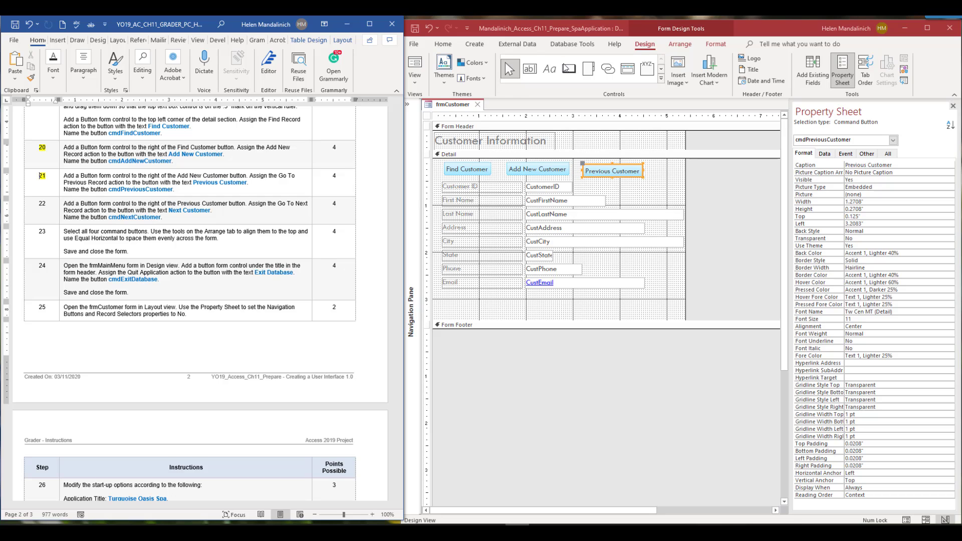
In Access, add a command button right of Previous Customer and assign it the Record Navigation action Go To Next Record
left_click(576, 76)
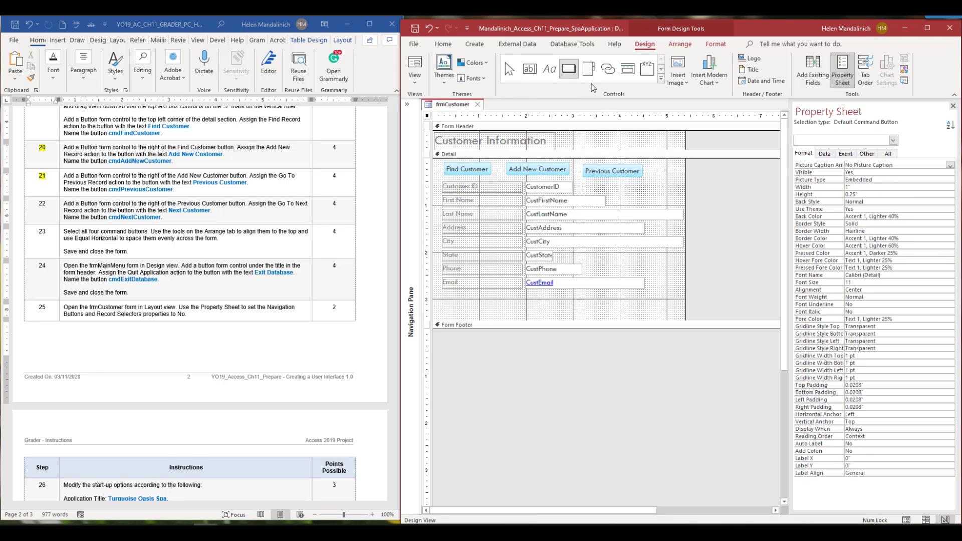
left_click(656, 168)
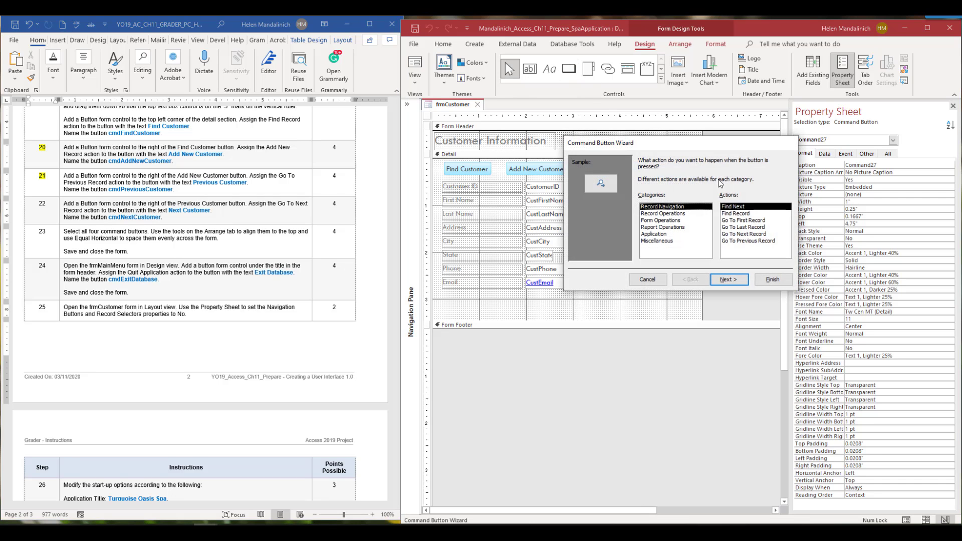
left_click(763, 234)
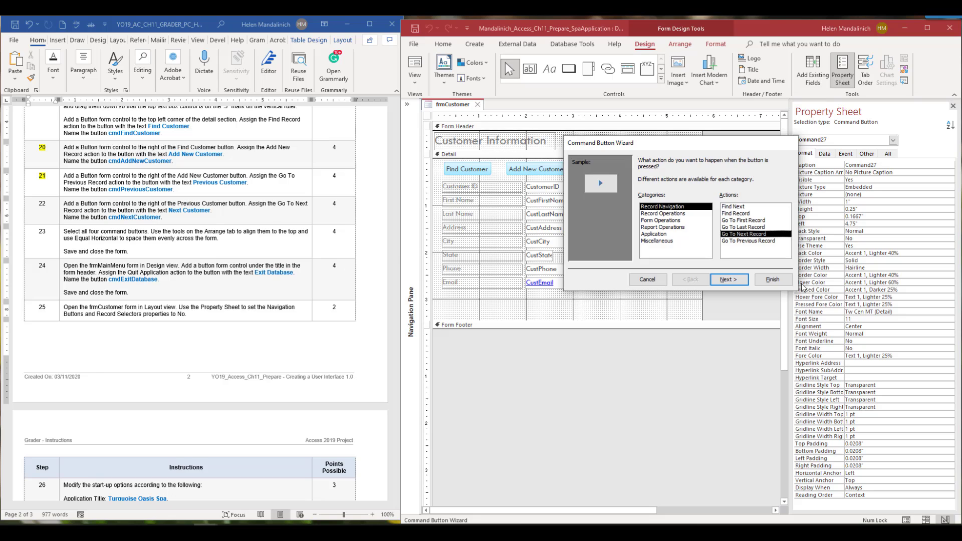
left_click(728, 279)
Set the fourth button's text to Next Customer, name it cmdNextCustomer and finish the wizard
double_click(698, 199)
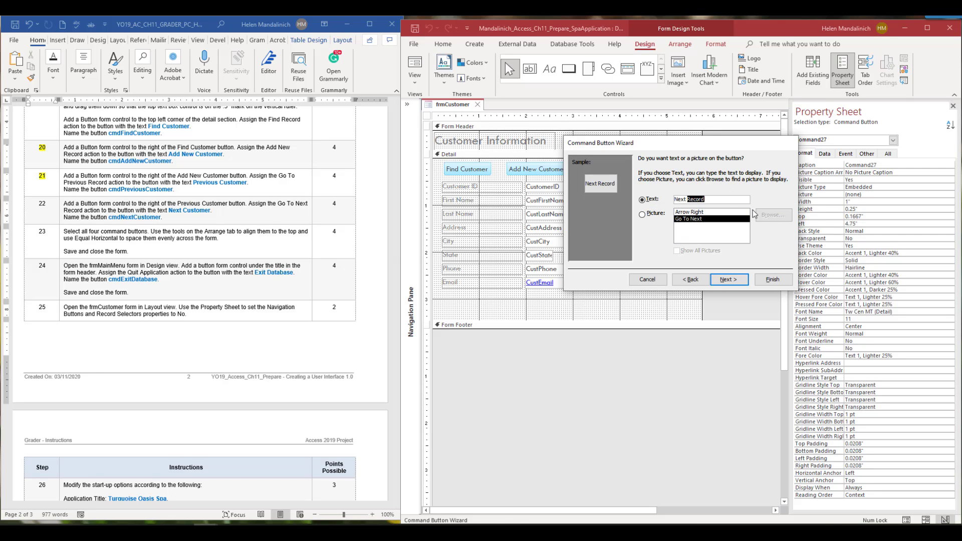
type("Customer")
left_click(727, 280)
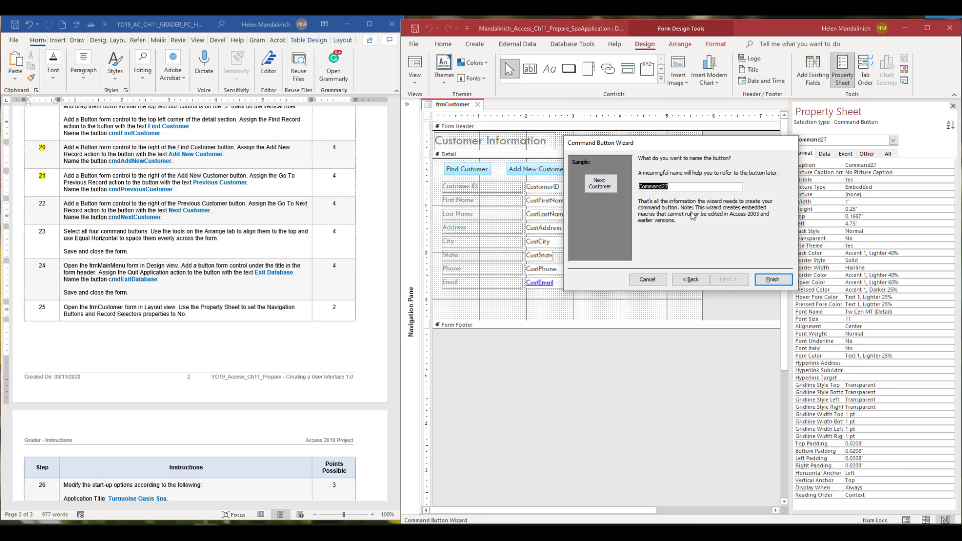
type("cmdNextCustomer")
key("Return")
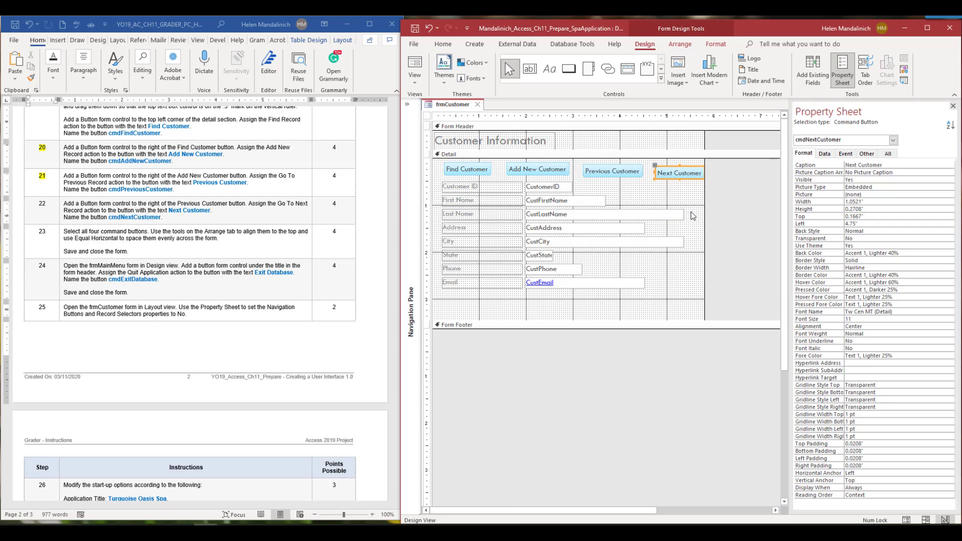
Highlight step number 22 in yellow in the Word instructions table
left_click_drag(49, 204, 39, 196)
left_click(48, 208)
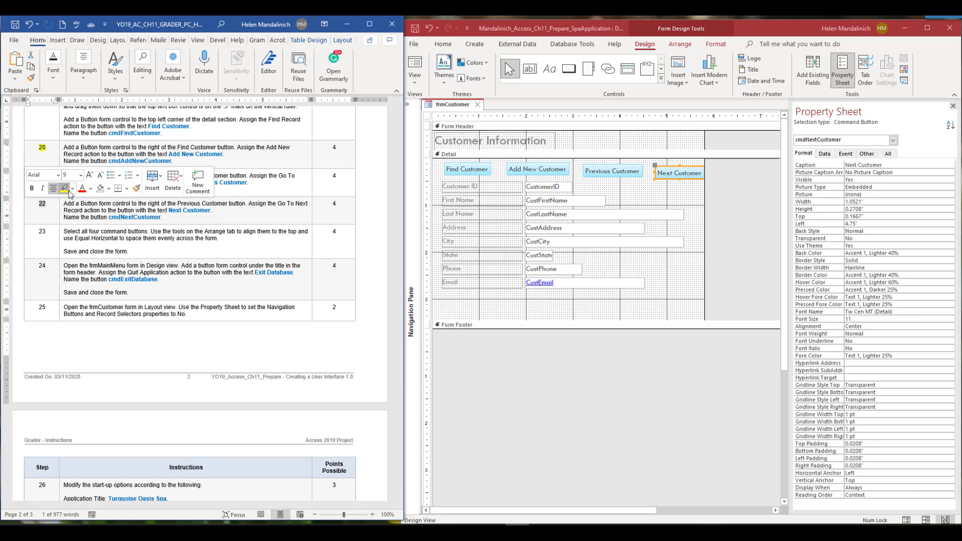
scroll(85, 194, "down", 2)
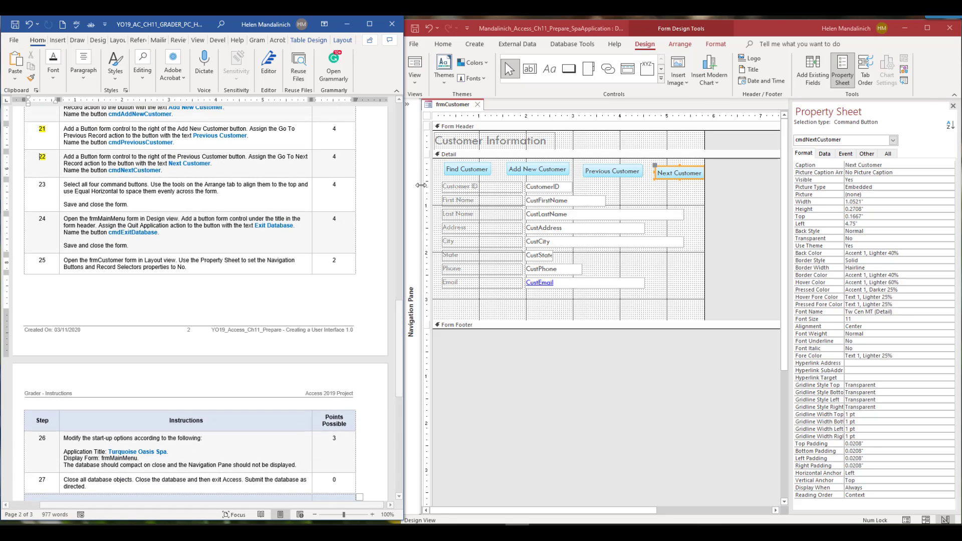
Select all four command buttons on the Access form and size them to the widest one
left_click_drag(439, 164, 684, 176)
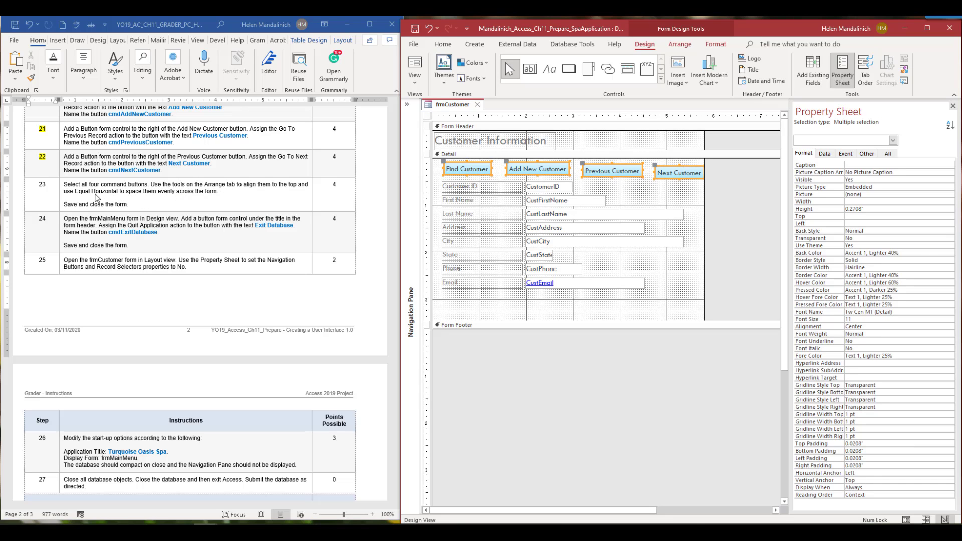
left_click(680, 45)
left_click(864, 75)
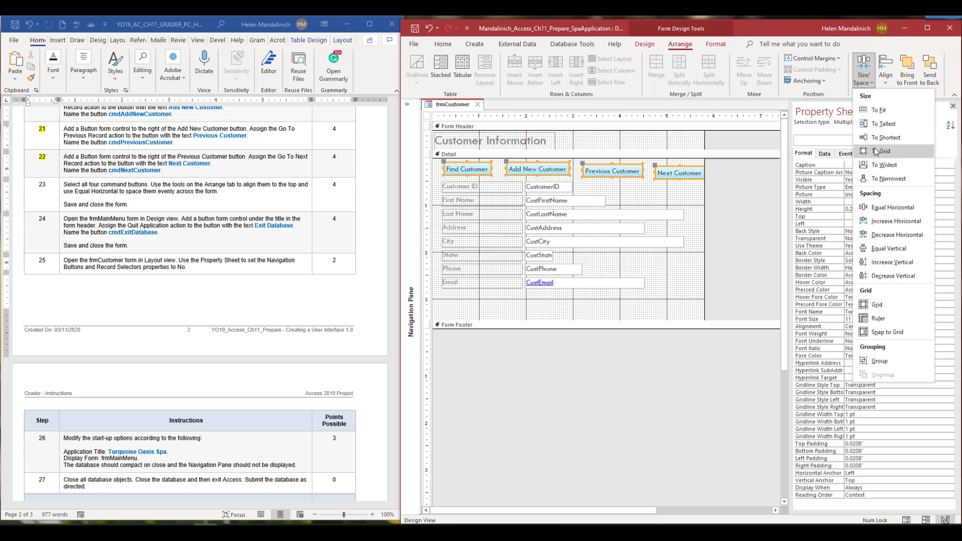
left_click(884, 171)
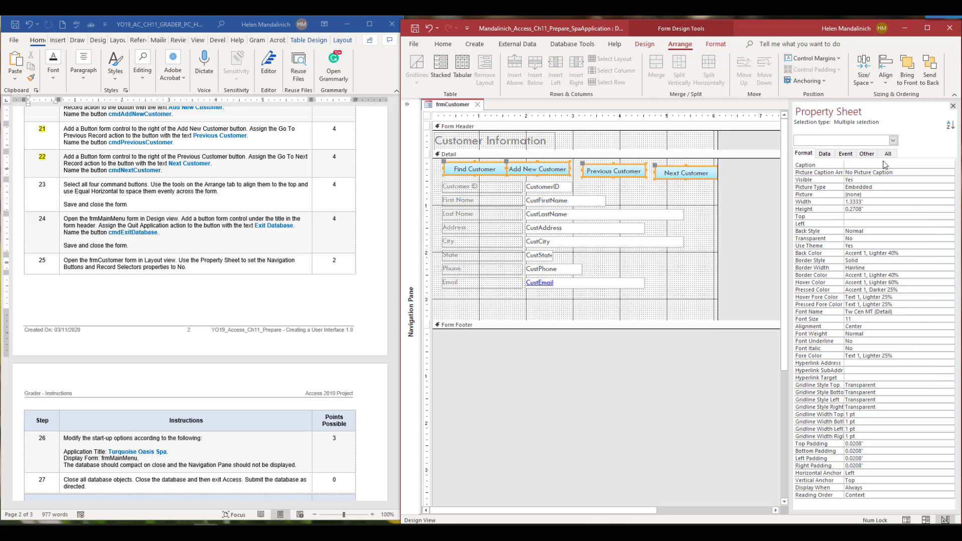
Align the four selected buttons to the top and space them with Equal Horizontal
left_click(885, 70)
left_click(908, 140)
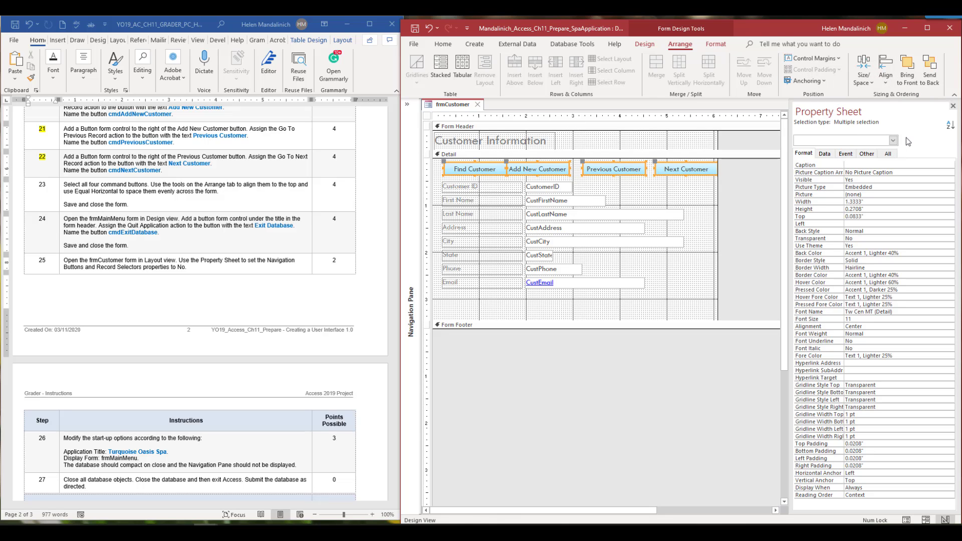
left_click(862, 85)
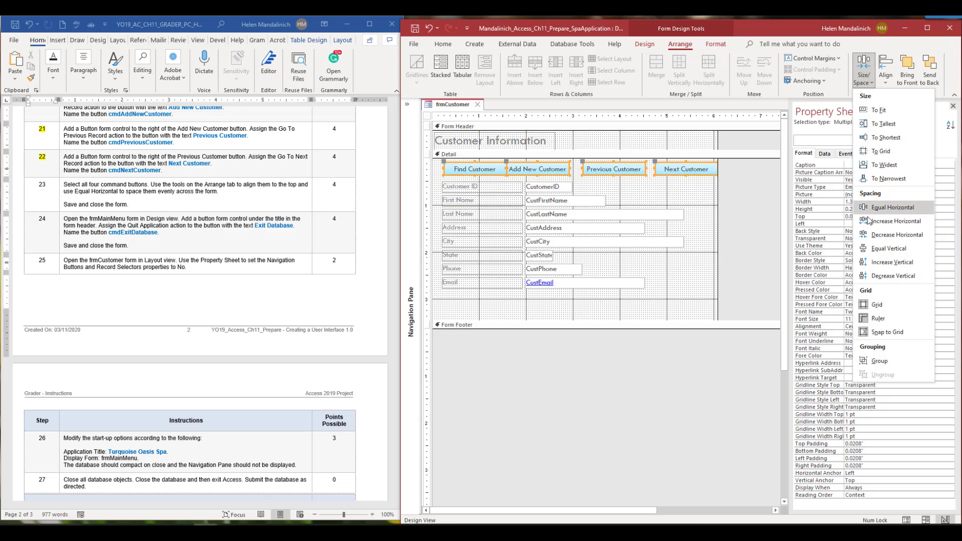
left_click(908, 208)
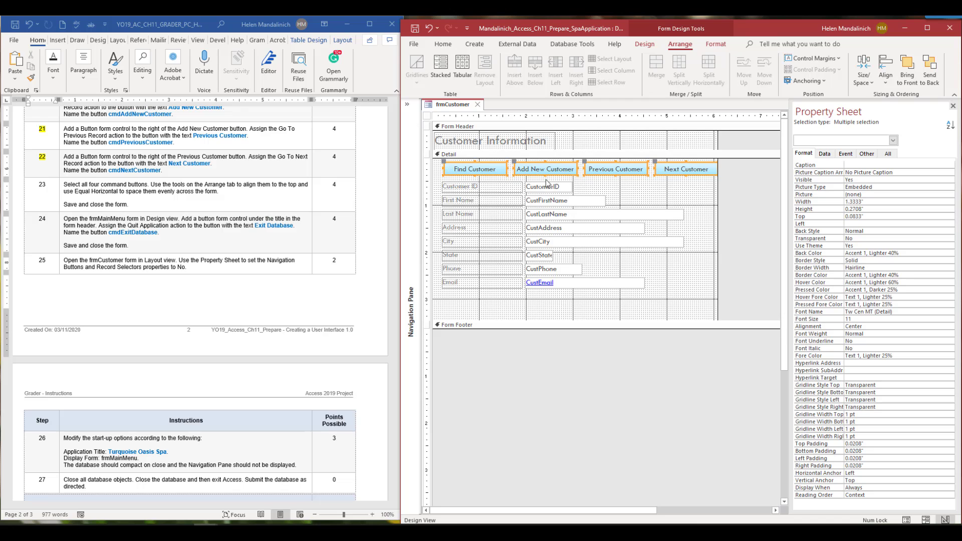
Left-align the Find Customer button with the Customer ID label below it
left_click(633, 199)
left_click(458, 173)
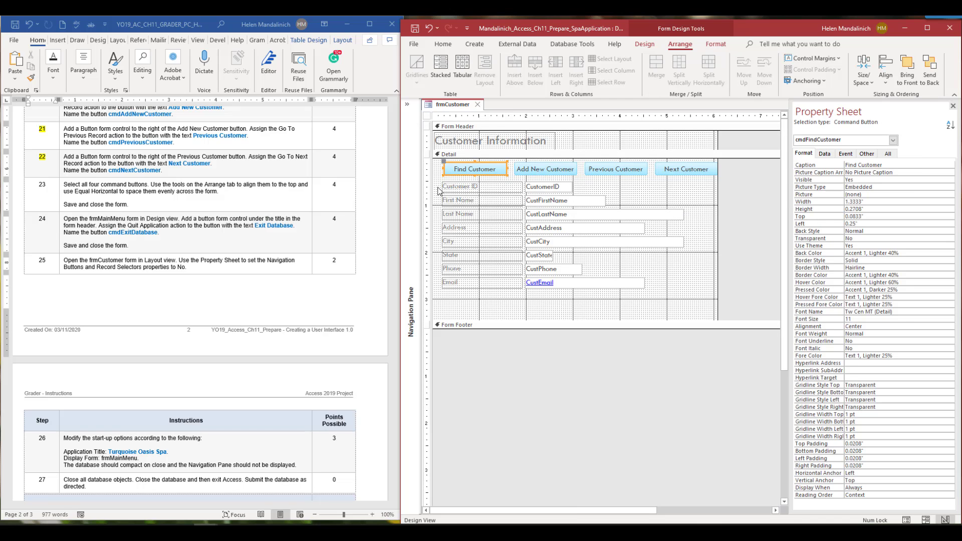
left_click(452, 188, "shift")
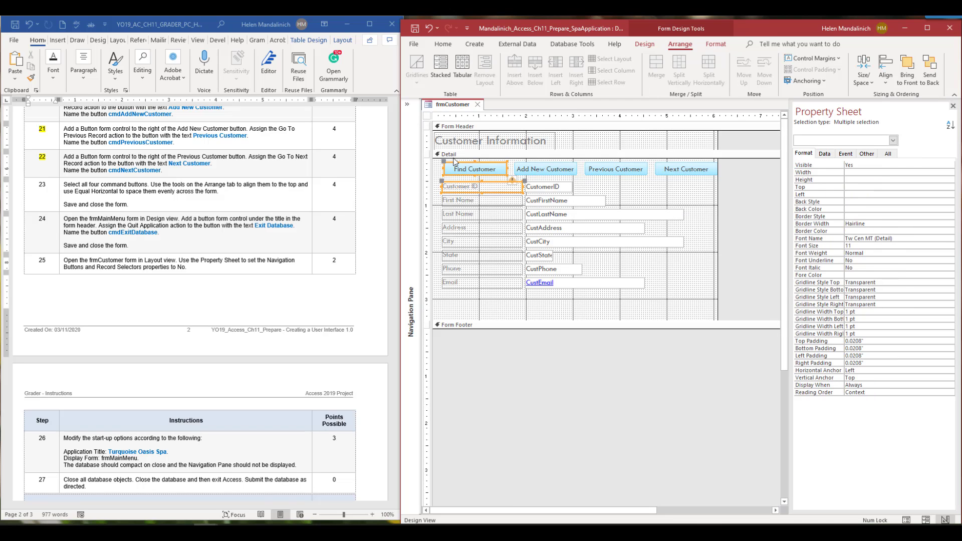
left_click(863, 70)
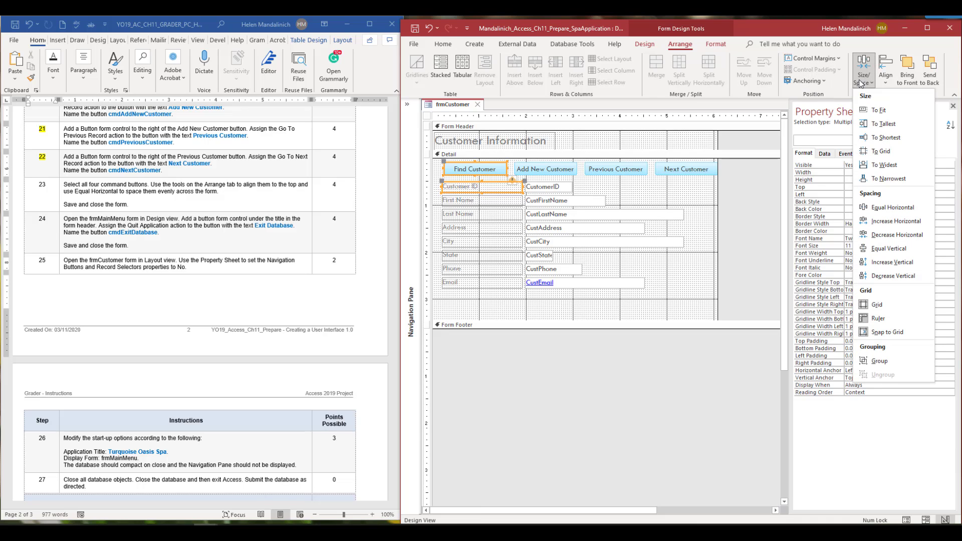
left_click(886, 70)
left_click(897, 112)
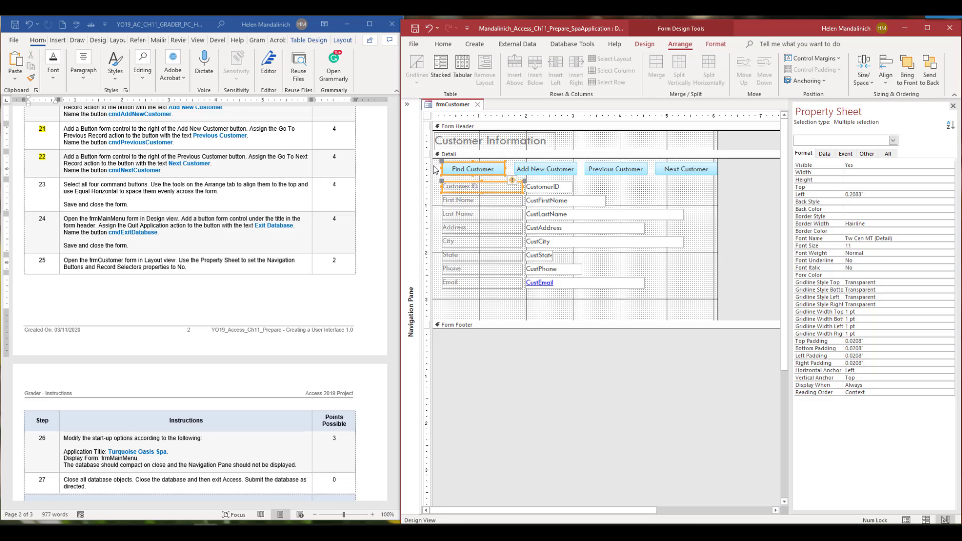
Reapply Equal Horizontal spacing to all four command buttons and save the frmCustomer form
left_click_drag(434, 171, 676, 169)
left_click(863, 71)
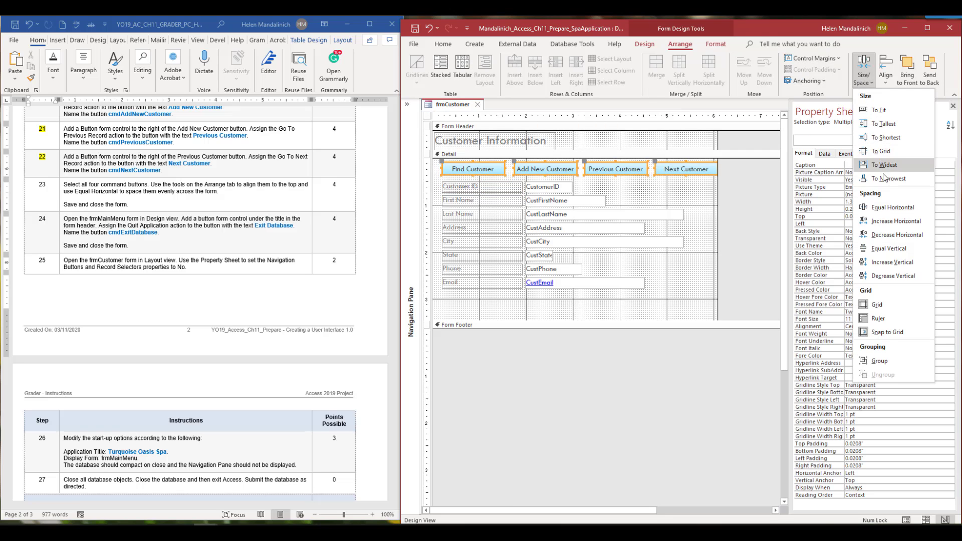
left_click(890, 208)
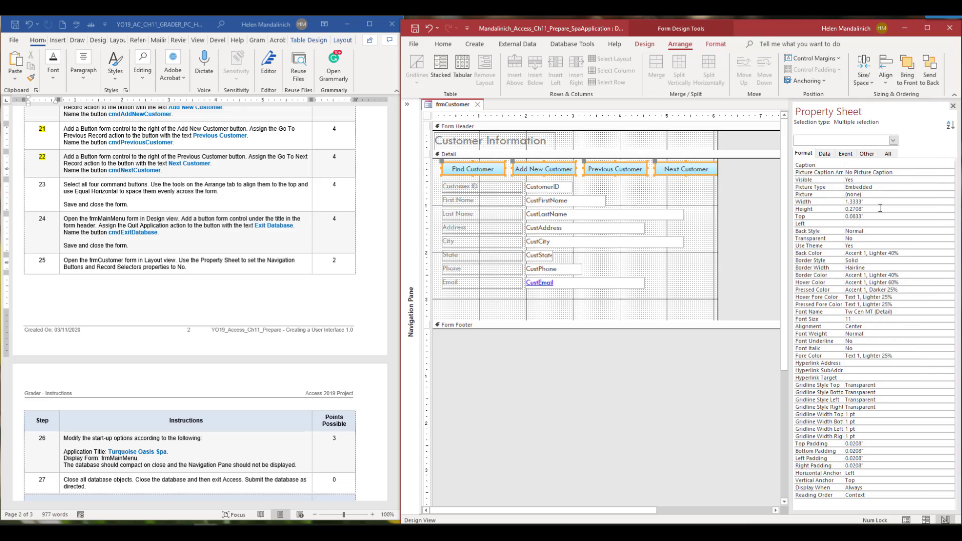
left_click(677, 188)
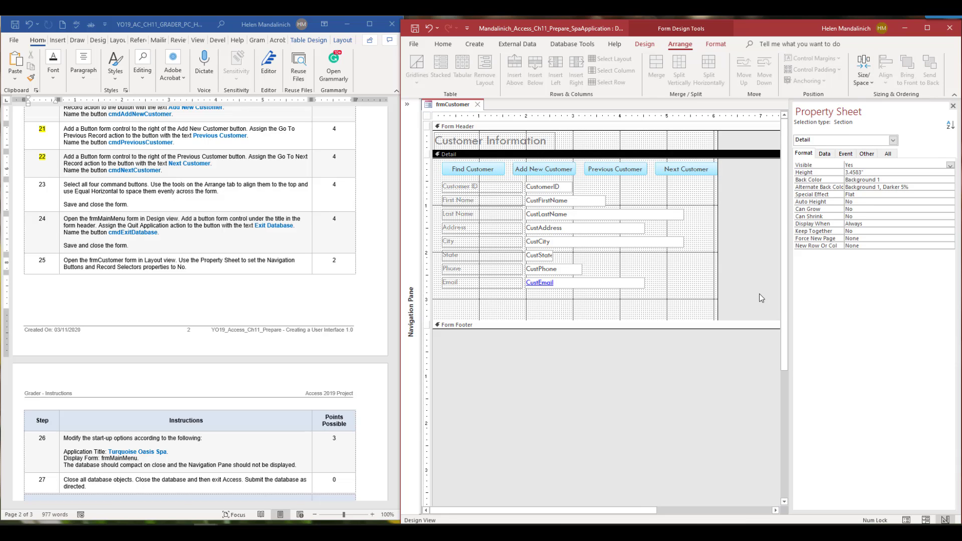
left_click(413, 29)
Highlight step number 23 in yellow in the Word instructions table
left_click(53, 185)
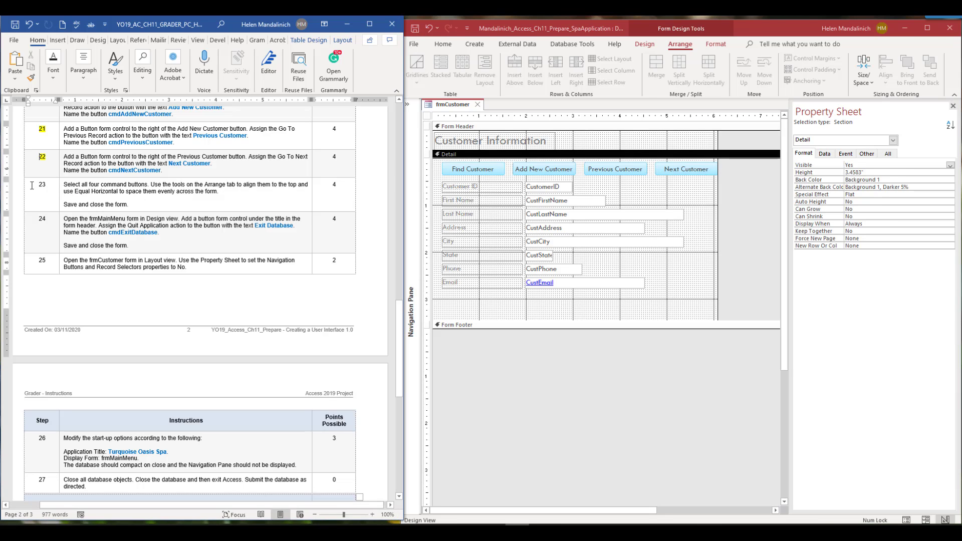
double_click(42, 184)
left_click(71, 173)
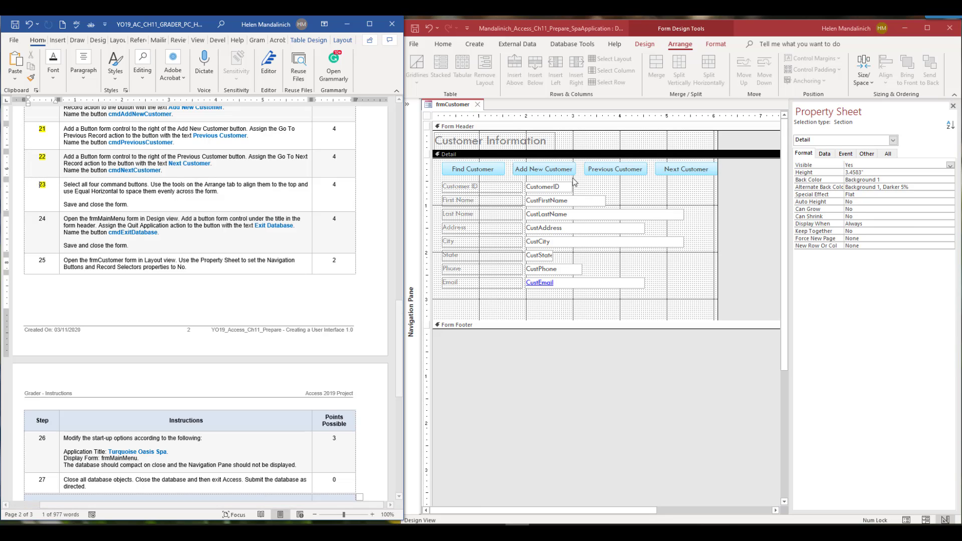
Save the frmCustomer form and close it
left_click(415, 30)
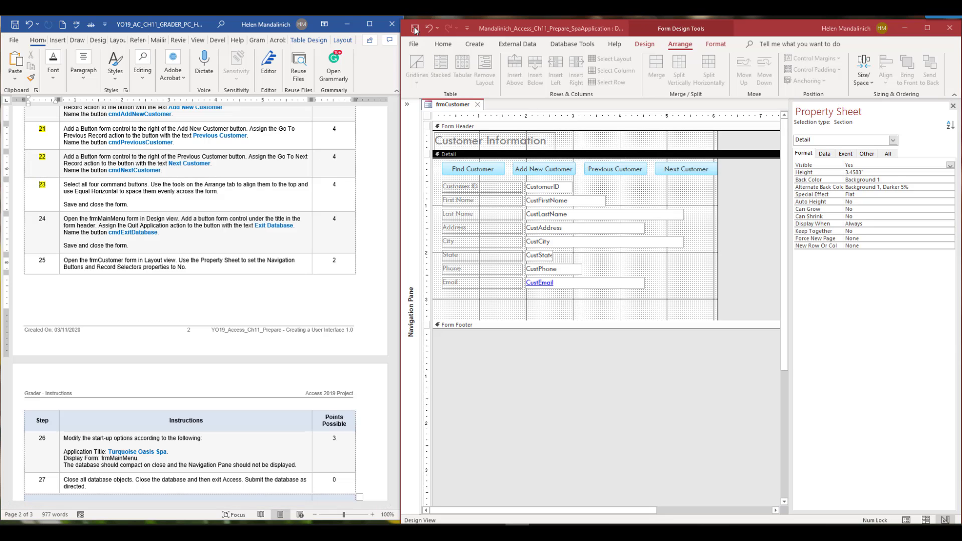
left_click(416, 30)
left_click(477, 105)
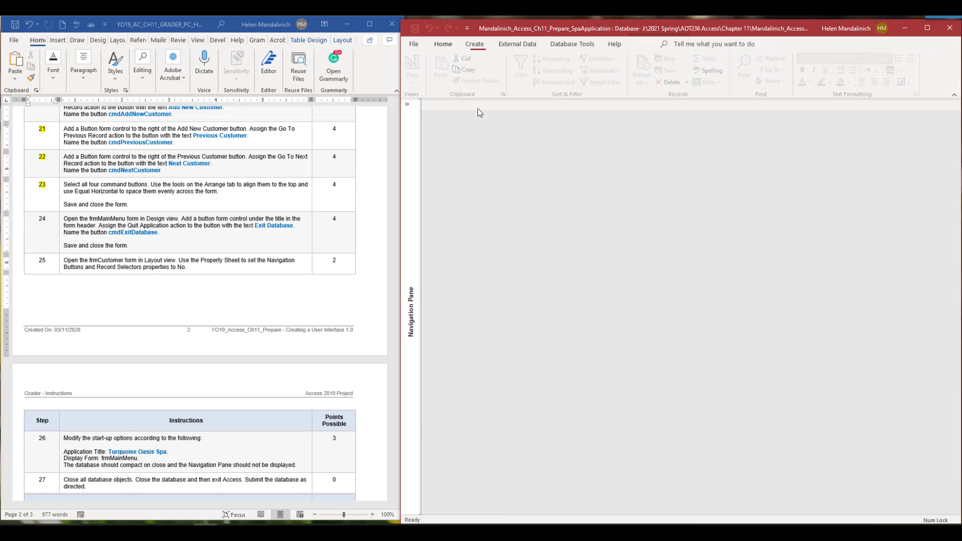
Open the frmMainMenu form in Design view and hide its Property Sheet
scroll(119, 245, "down", 2)
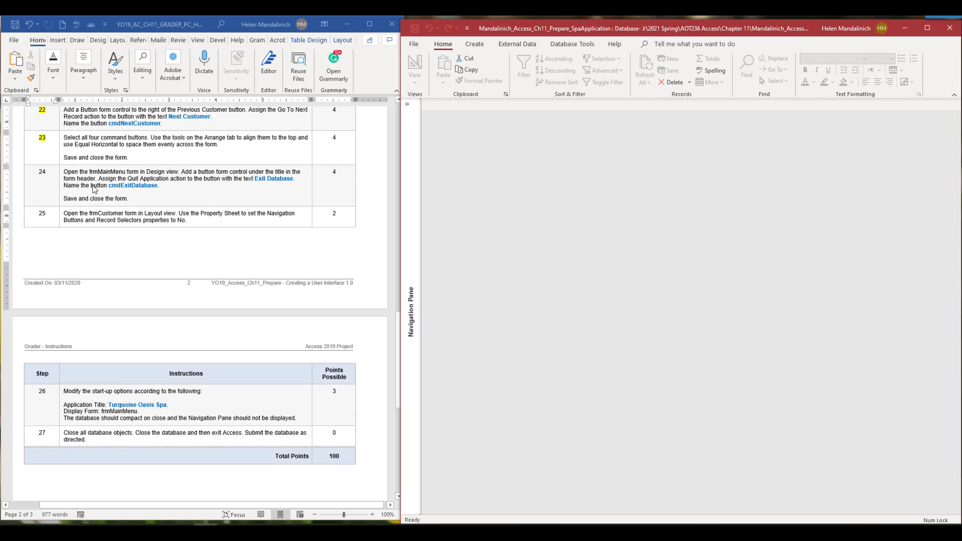
left_click(407, 103)
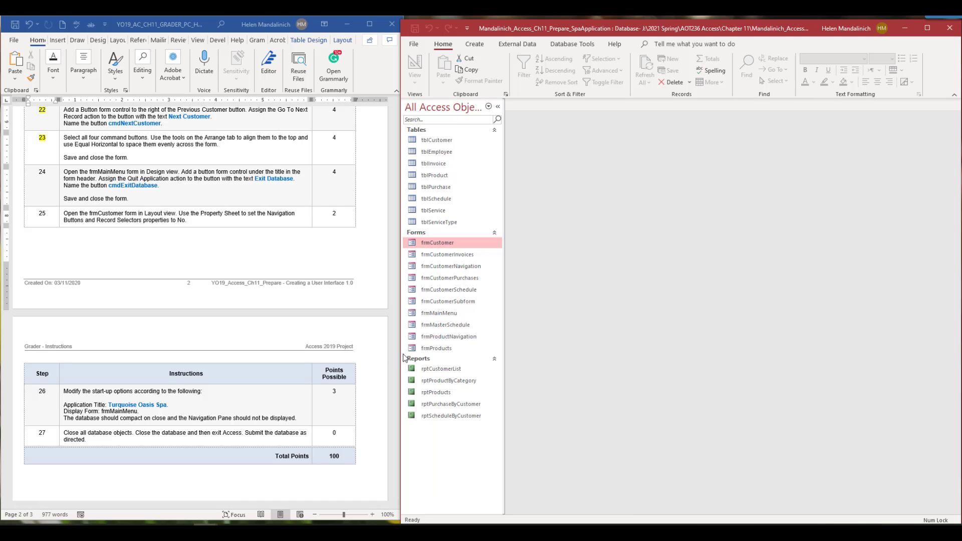
left_click(436, 316)
right_click(436, 315)
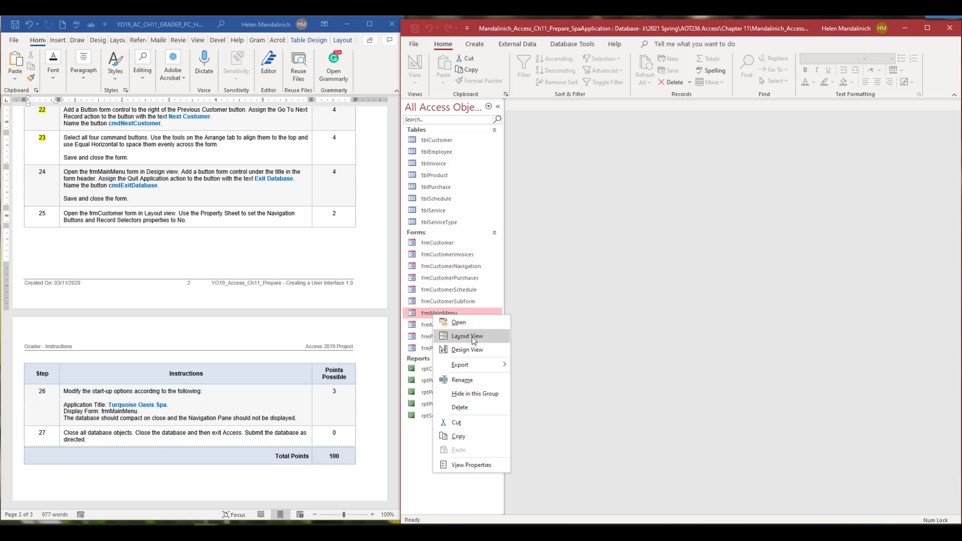
left_click(471, 351)
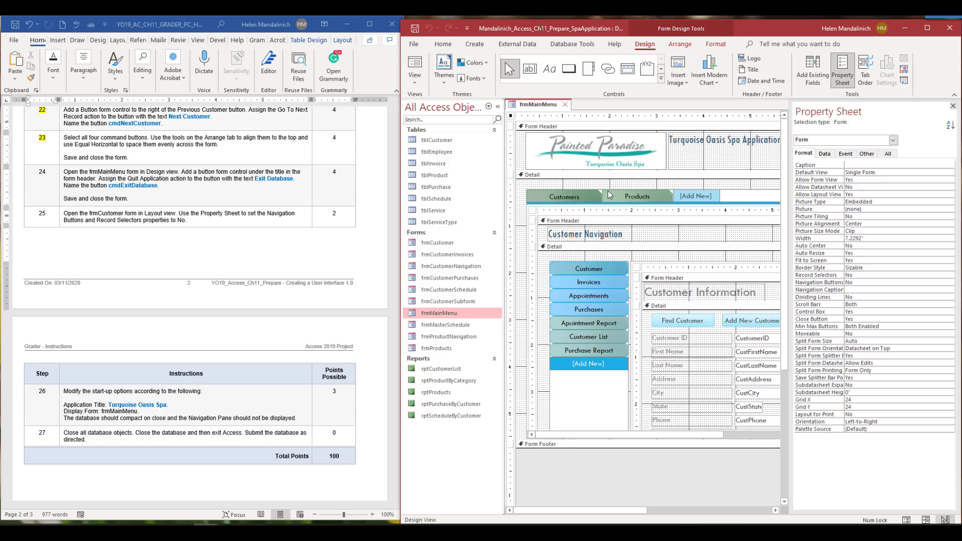
left_click(953, 106)
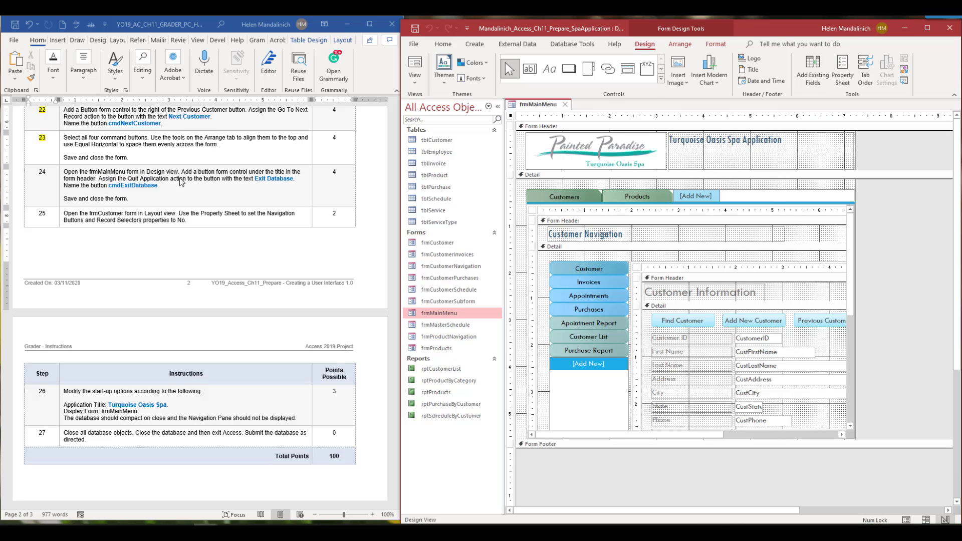
Add a command button under the title in the frmMainMenu form header and assign it the Quit Application action
left_click(569, 68)
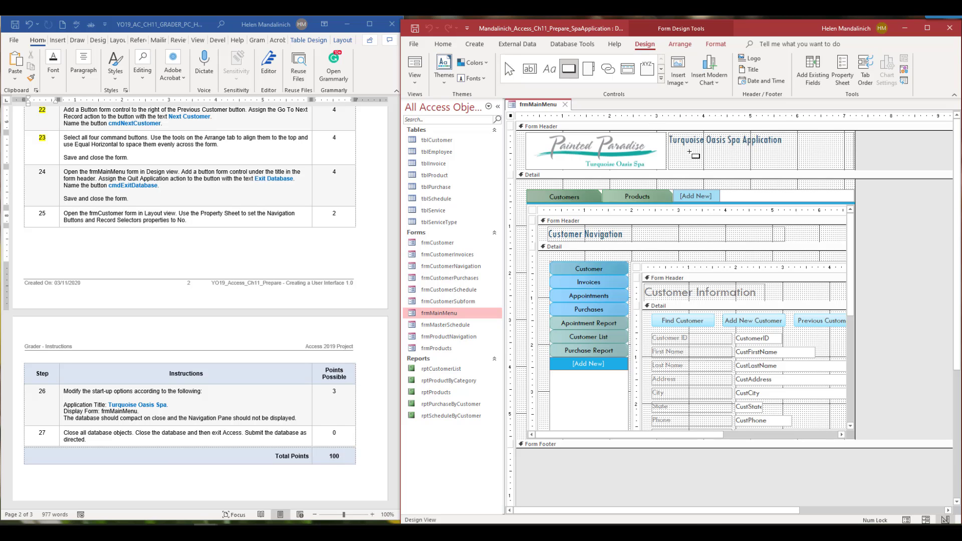
left_click(693, 154)
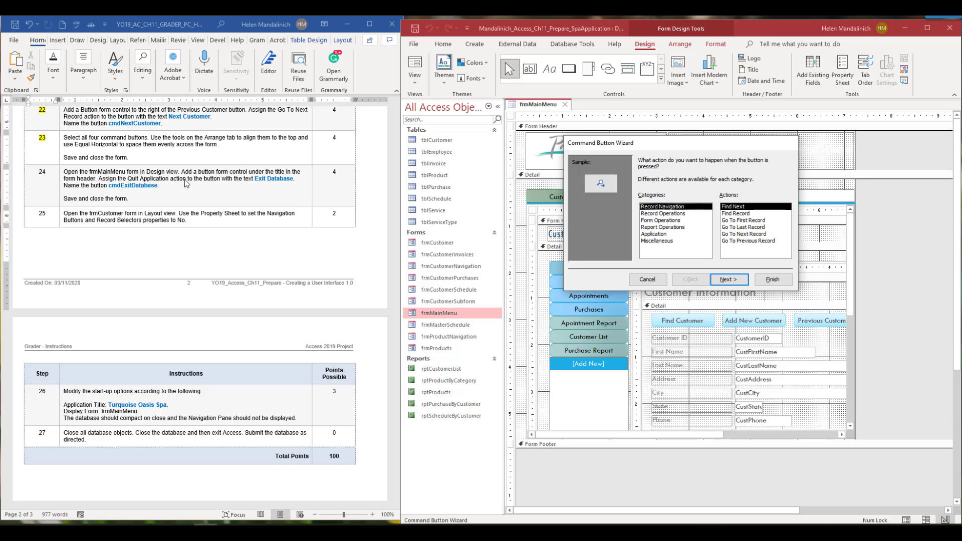
left_click(661, 234)
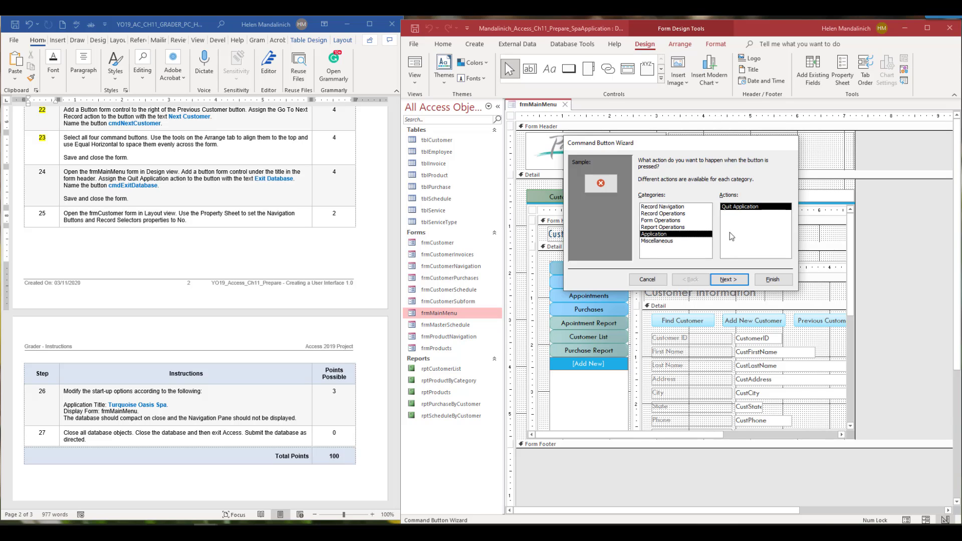
left_click(728, 280)
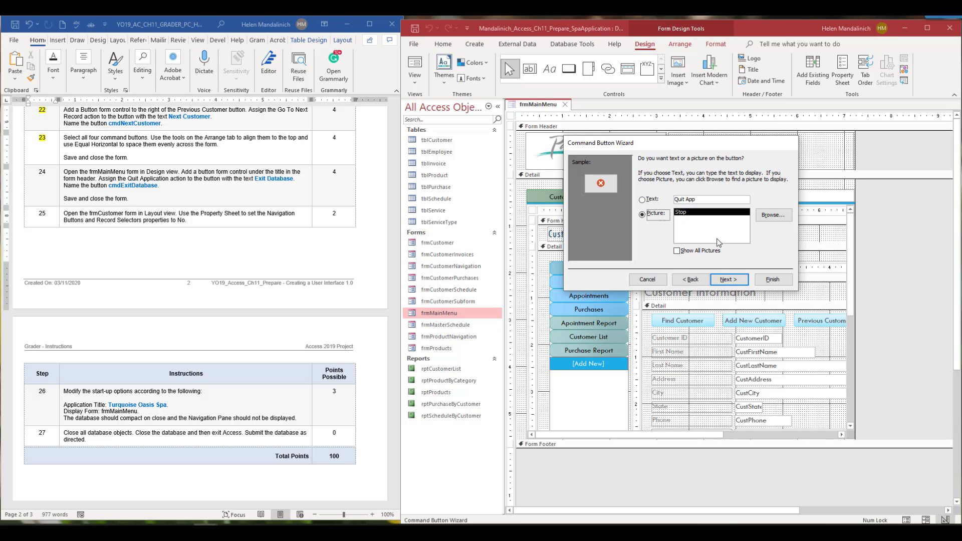
Give the button the text Exit Database and the name cmdExitDatabase, and save and close the frmMainMenu form
left_click(643, 200)
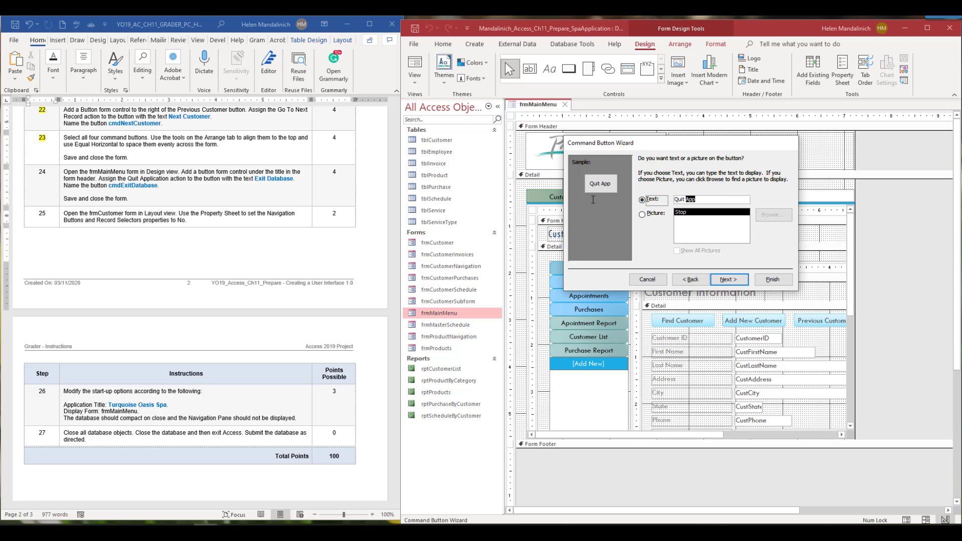
left_click_drag(593, 199, 579, 207)
type("Exit Database")
left_click(728, 279)
type("c")
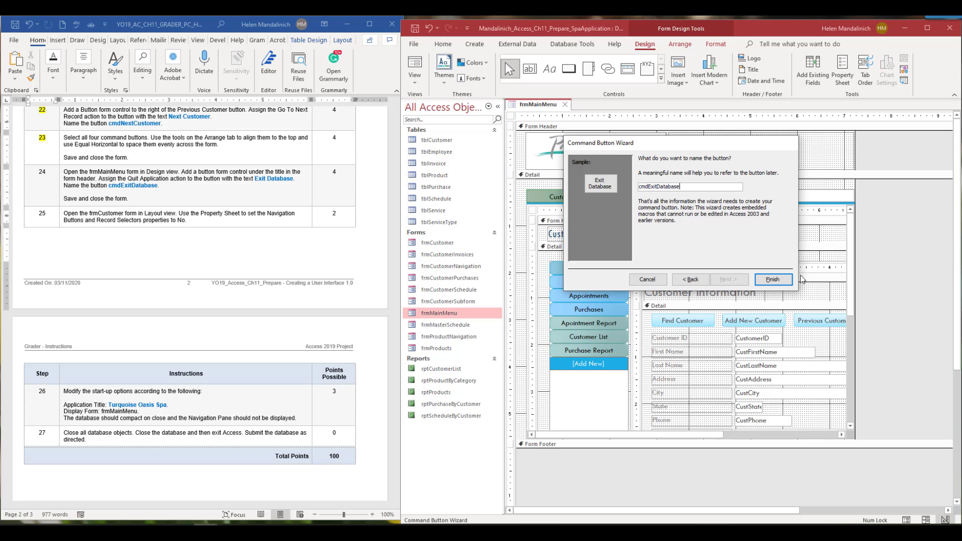
left_click(775, 279)
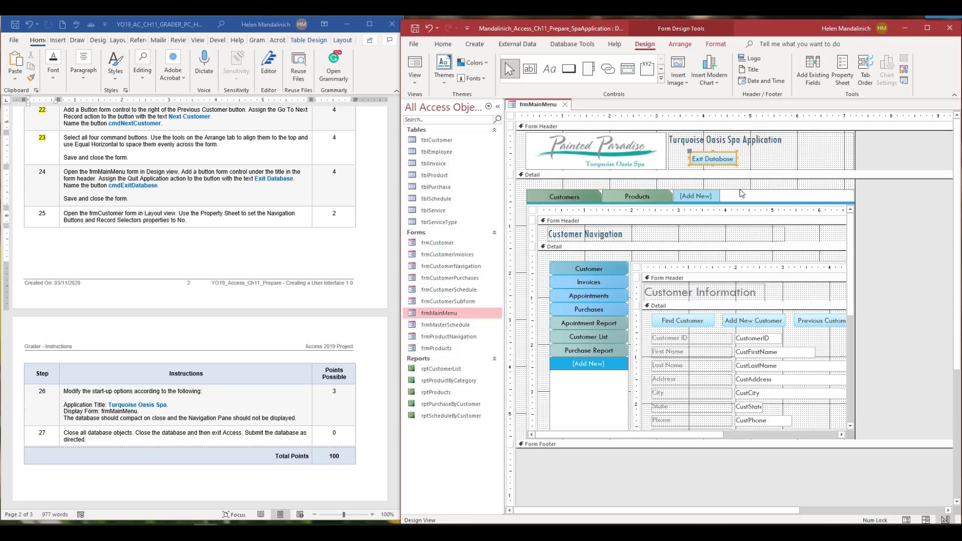
left_click(415, 28)
left_click(567, 105)
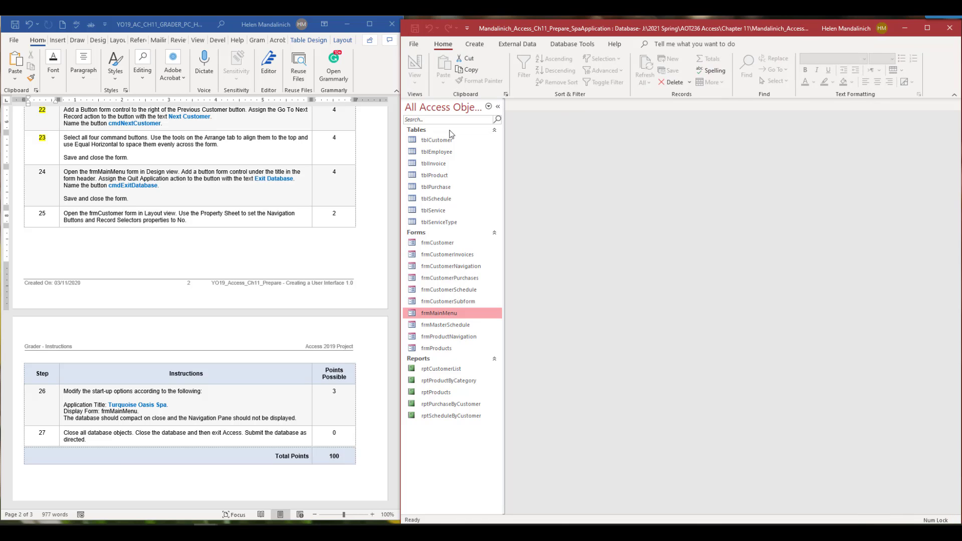
Highlight step number 24 in yellow in the Word instructions table
left_click(50, 172)
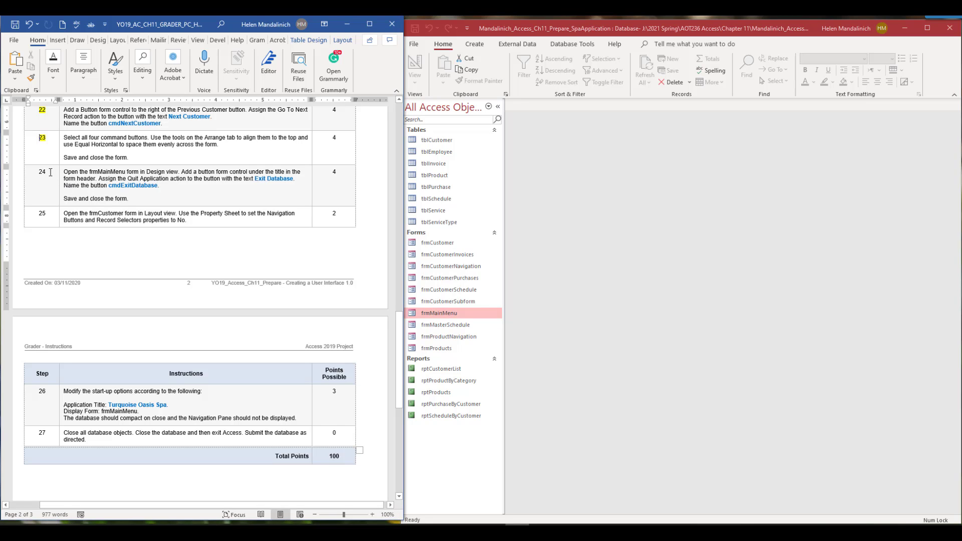
left_click_drag(39, 172, 51, 169)
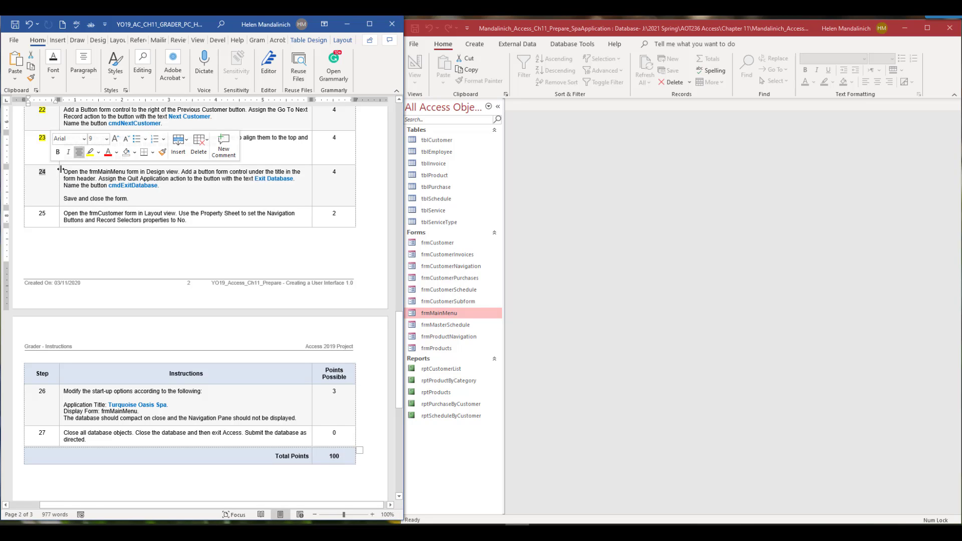
left_click(83, 153)
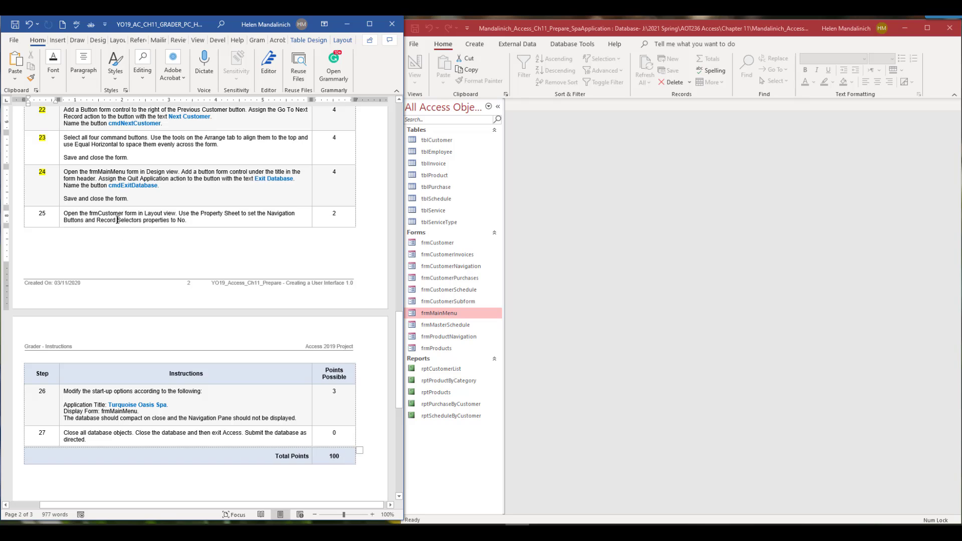
Open the frmCustomer form in Layout view, collapse the Navigation Pane and display the Property Sheet
scroll(117, 245, "down", 2)
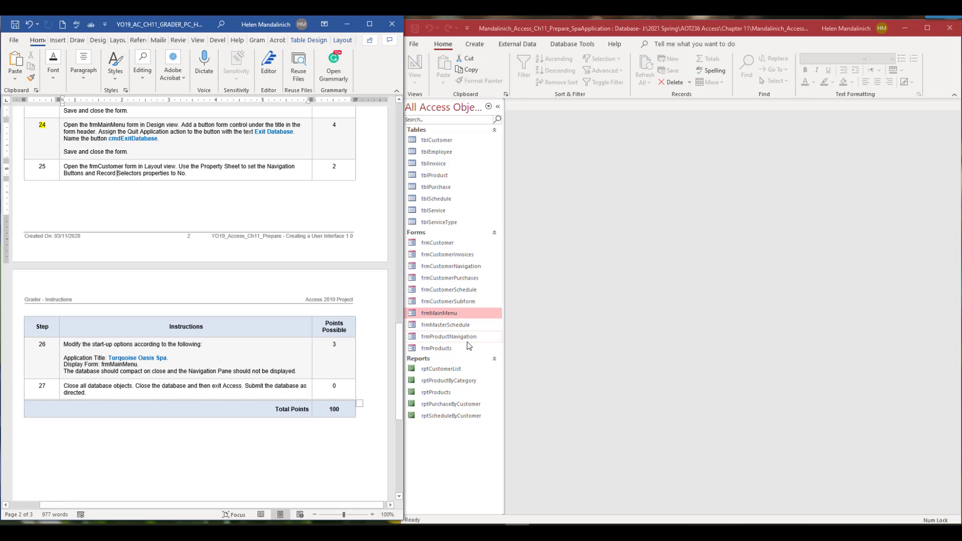
right_click(432, 247)
left_click(454, 267)
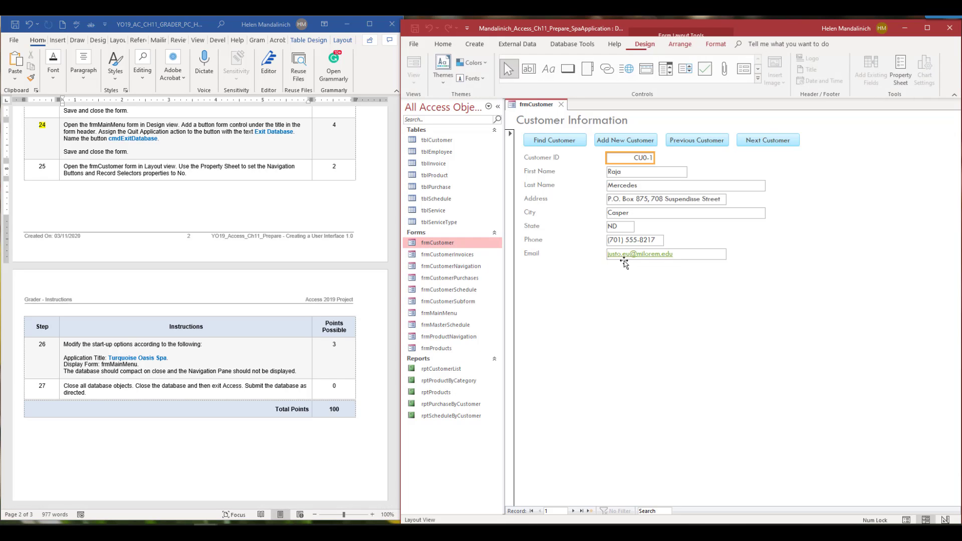
left_click(497, 106)
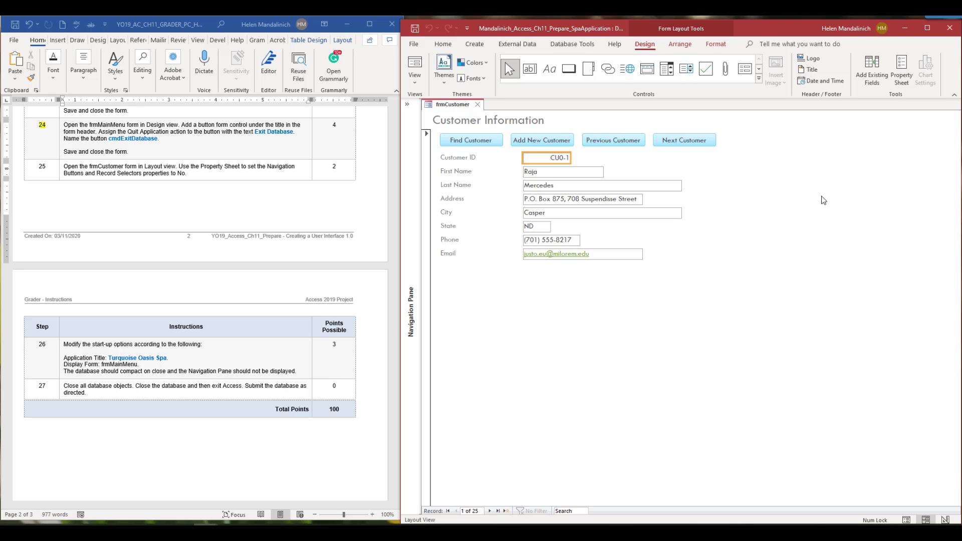
left_click(901, 70)
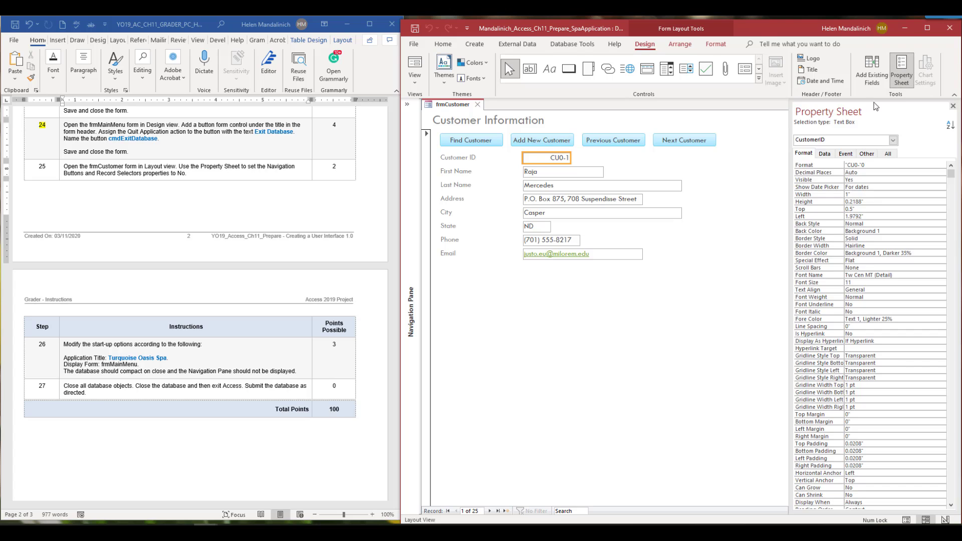
Examine the properties of the Customer ID field, Detail section and four command buttons for the Navigation Buttons and Record Selectors settings
left_click(825, 154)
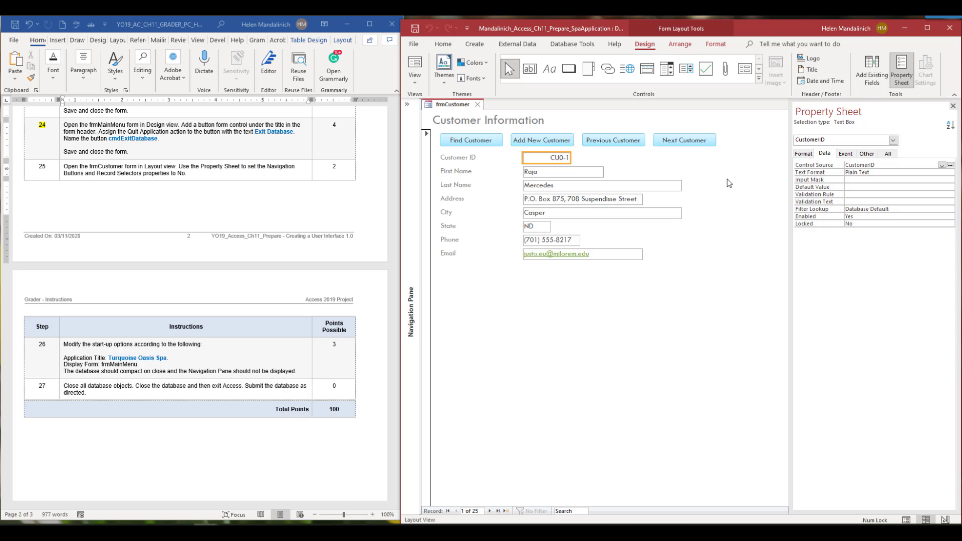
left_click(888, 153)
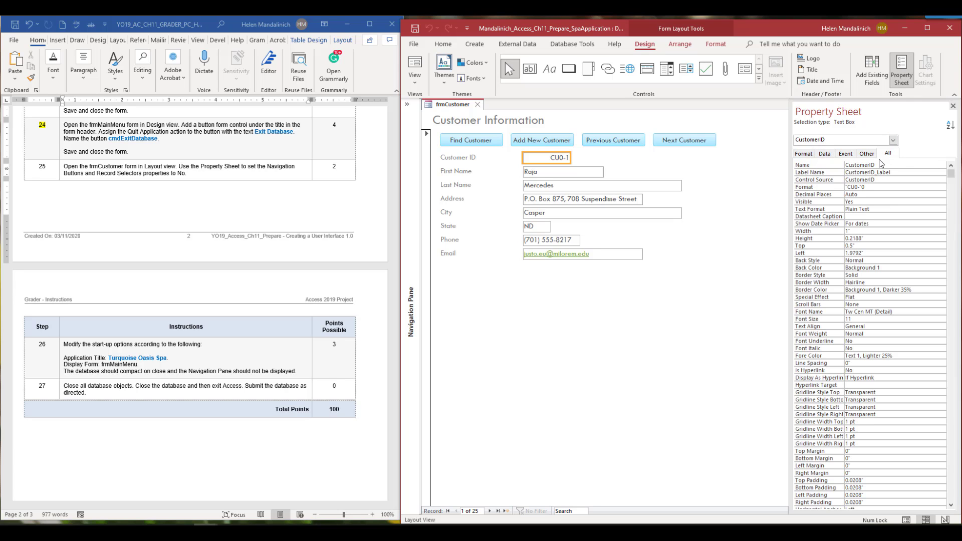
scroll(863, 380, "down", 15)
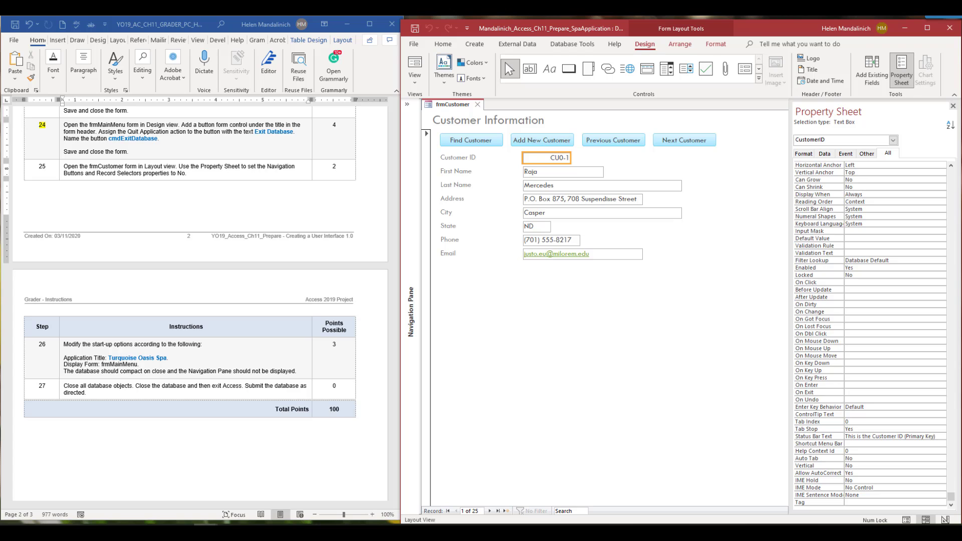
left_click(466, 141)
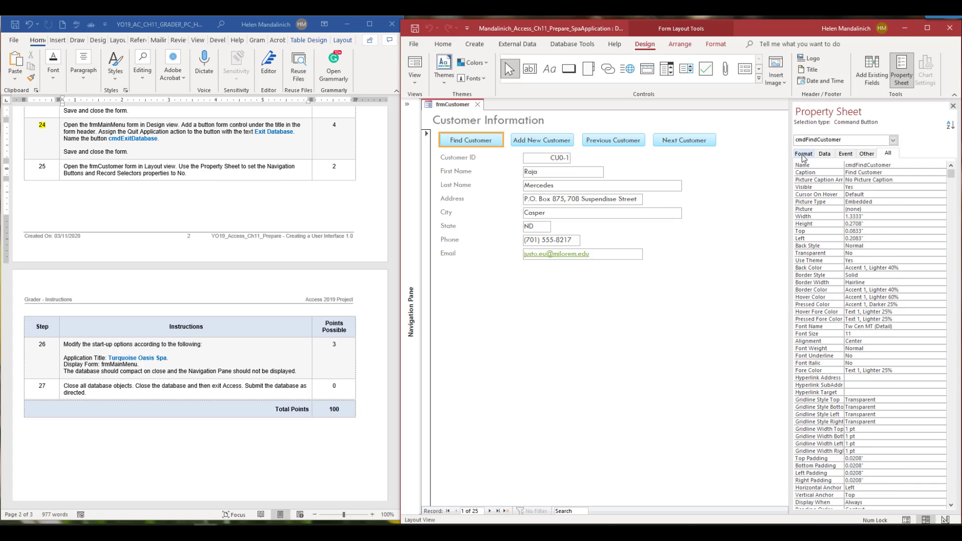
left_click(735, 146)
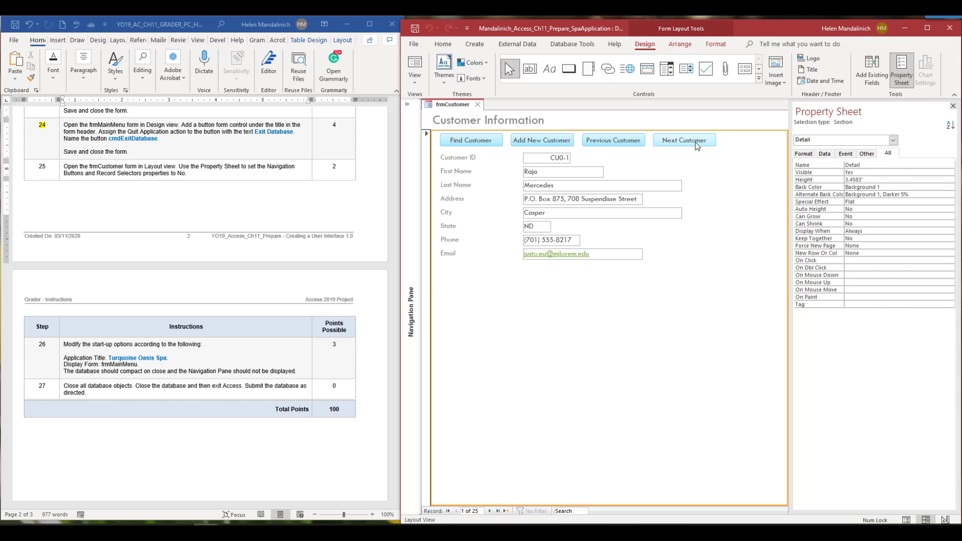
left_click(469, 141)
left_click(520, 141, "shift")
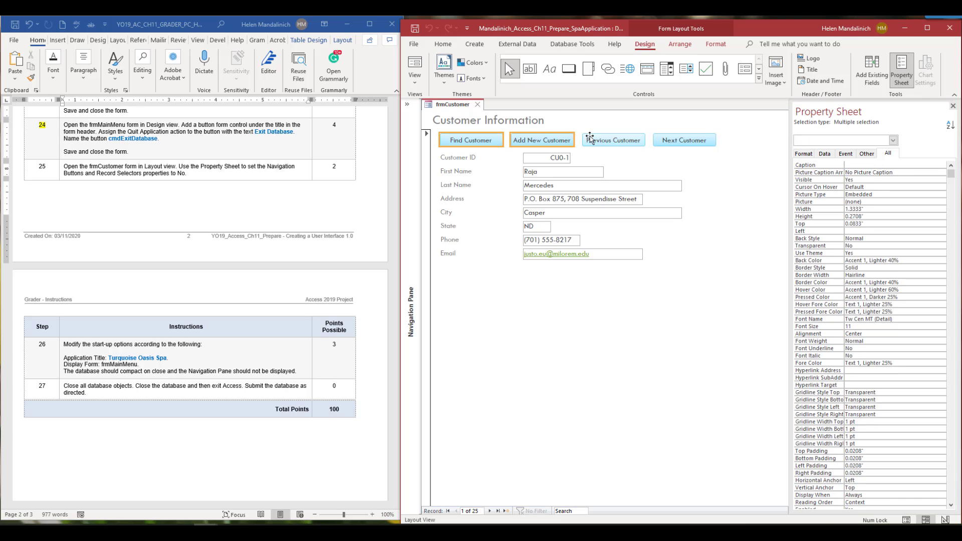
left_click(612, 140, "shift")
left_click(664, 143, "shift")
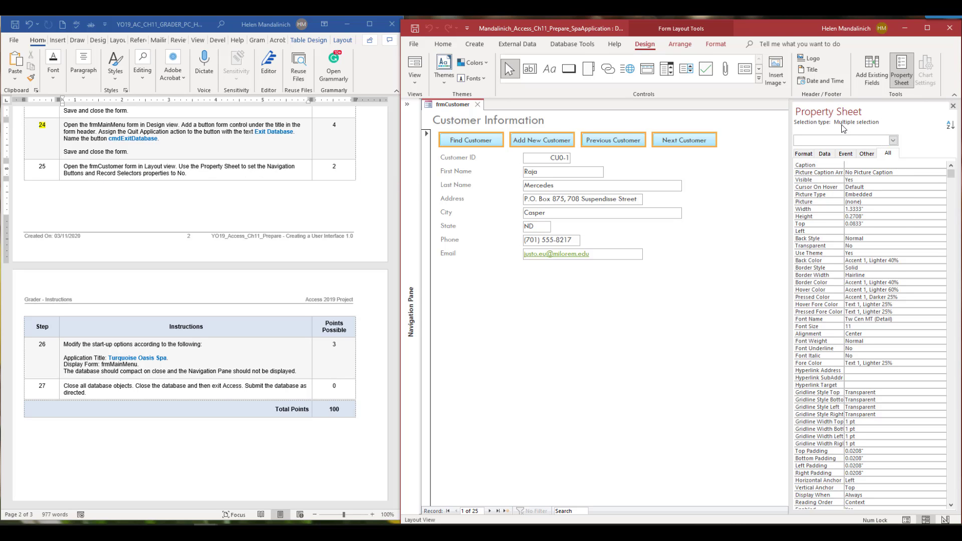
scroll(883, 336, "down", 3)
scroll(883, 336, "down", 4)
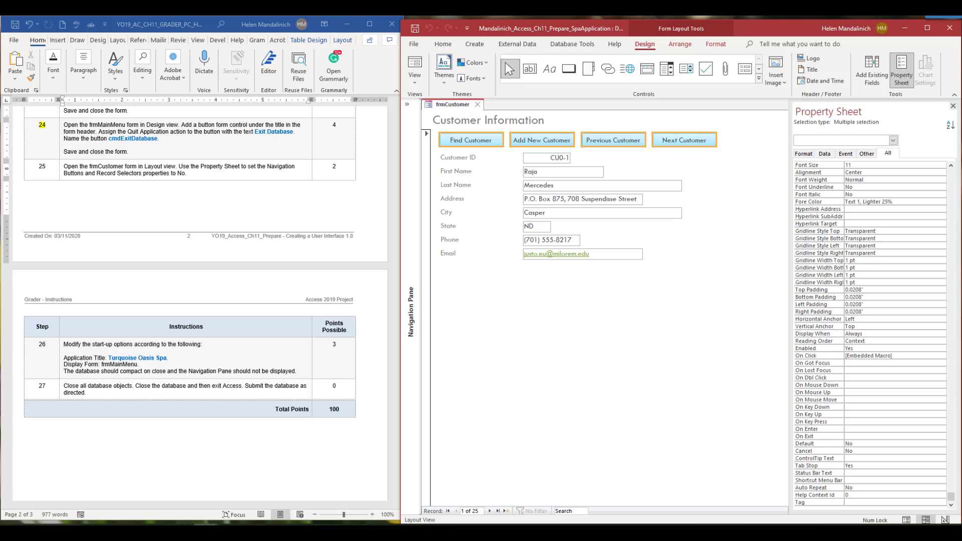
Switch frmCustomer to Design view, set the form's Navigation Buttons and Record Selectors properties to No, and save it
left_click(945, 521)
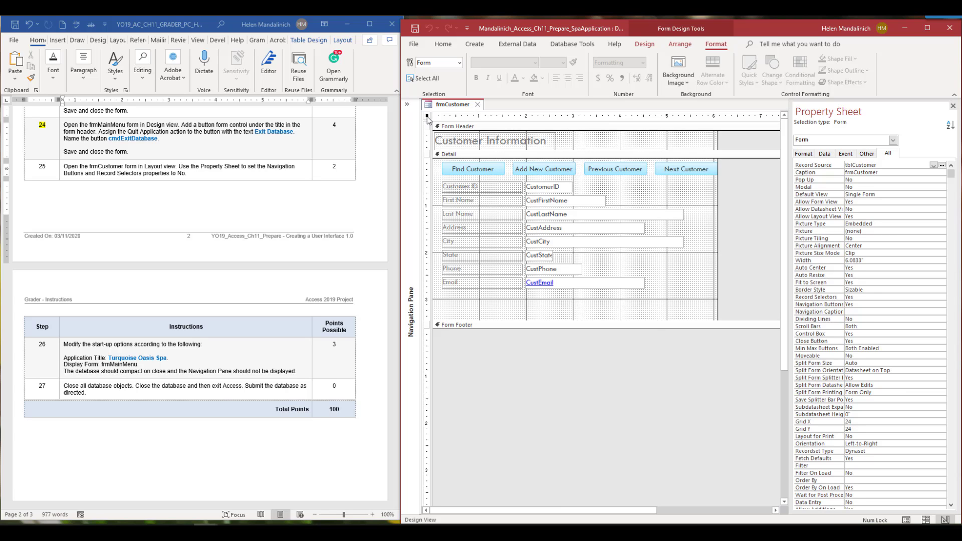
double_click(849, 305)
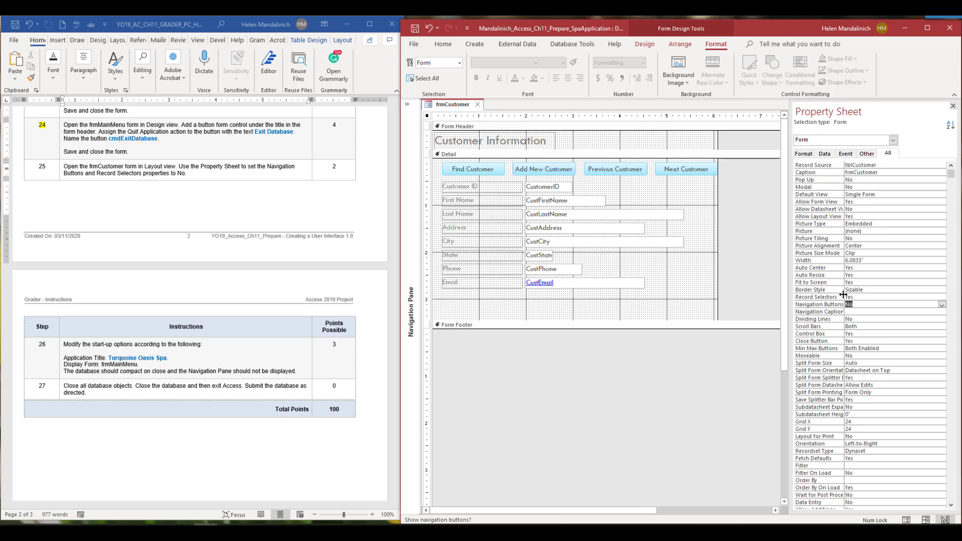
double_click(850, 297)
left_click(428, 117)
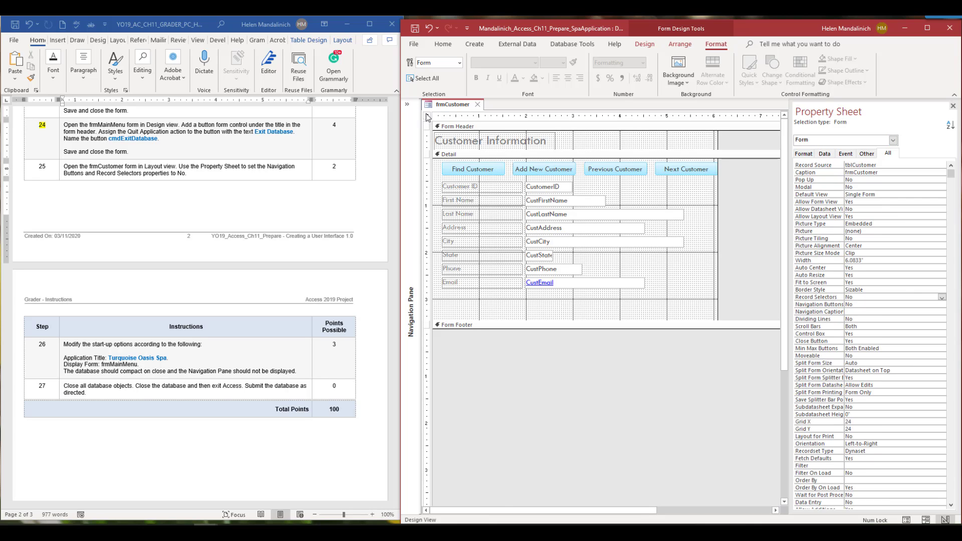
left_click(415, 29)
Highlight step number 25 in yellow in the Word instructions table
left_click(56, 170)
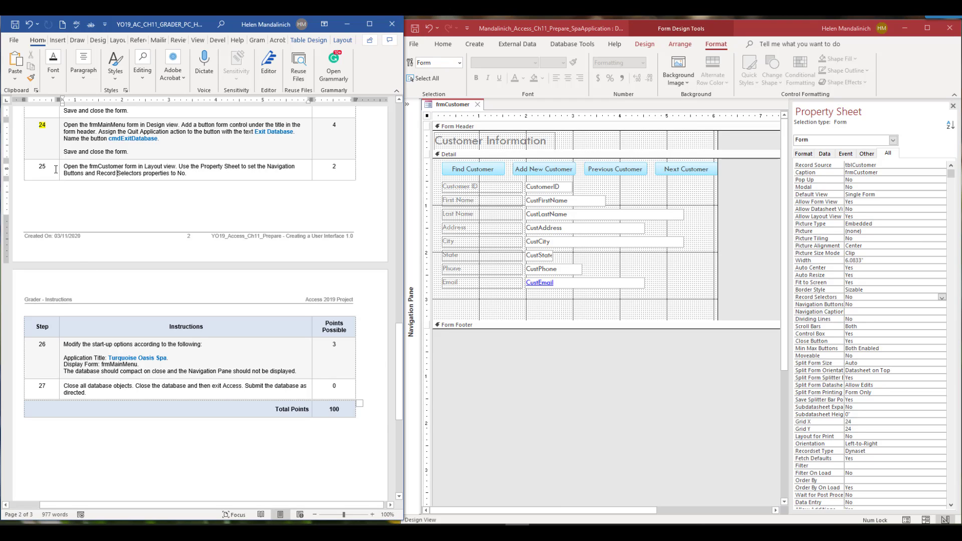
left_click_drag(55, 170, 36, 168)
left_click(74, 154)
scroll(152, 448, "down", 2)
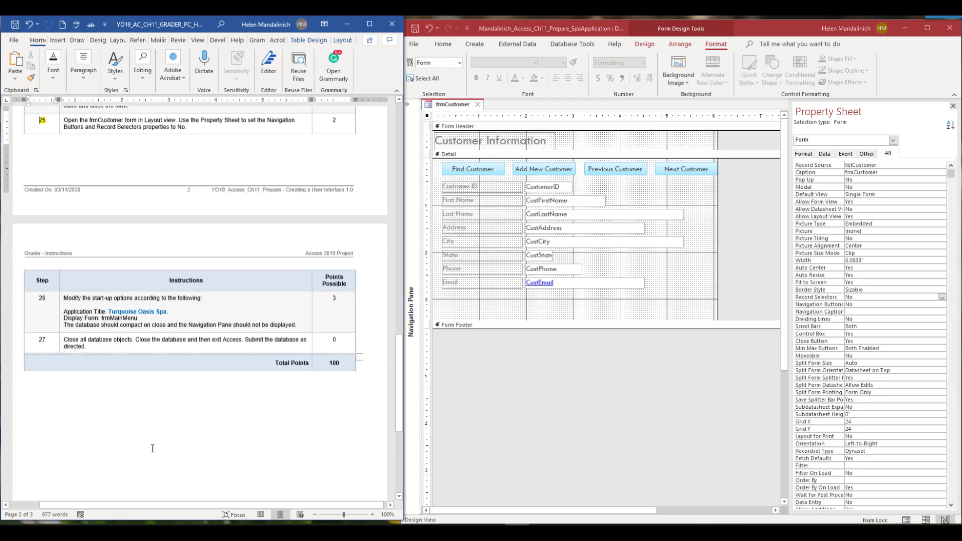
Close the Property Sheet, expand the Navigation Pane and close the frmCustomer form
scroll(152, 448, "down", 4)
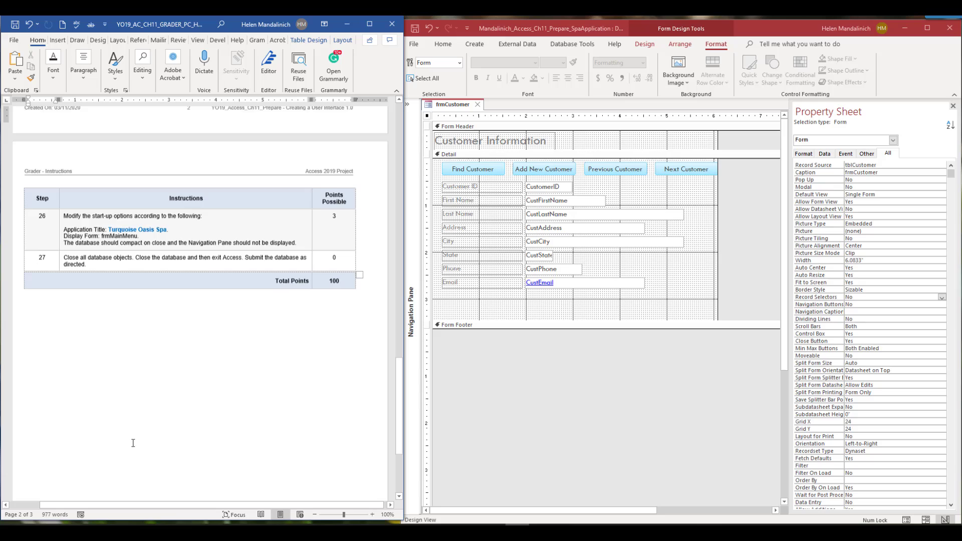
left_click(952, 105)
left_click(953, 106)
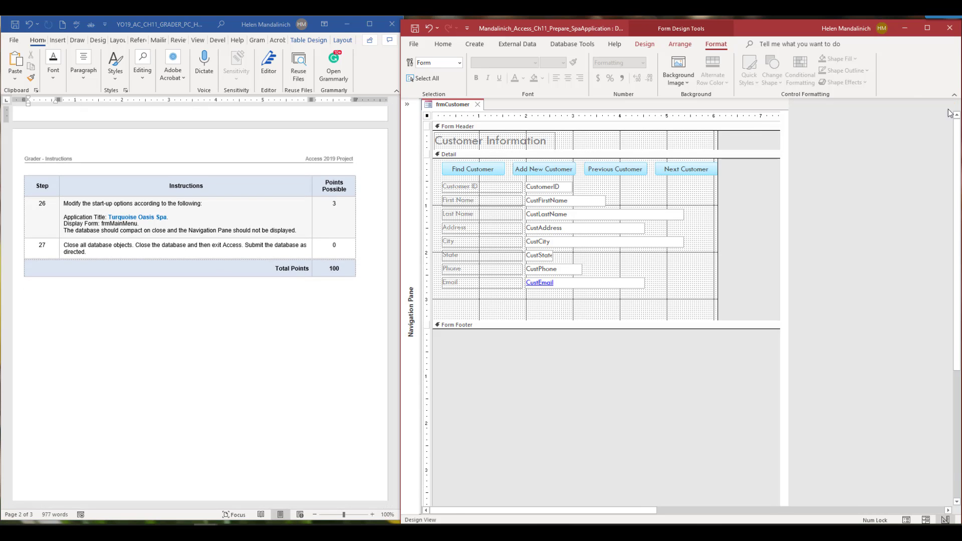
left_click(408, 105)
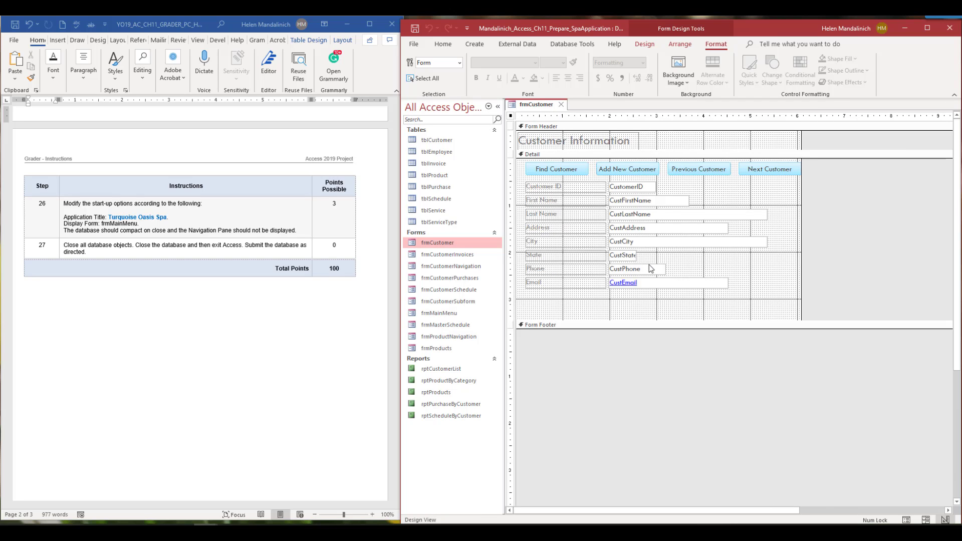
left_click(562, 105)
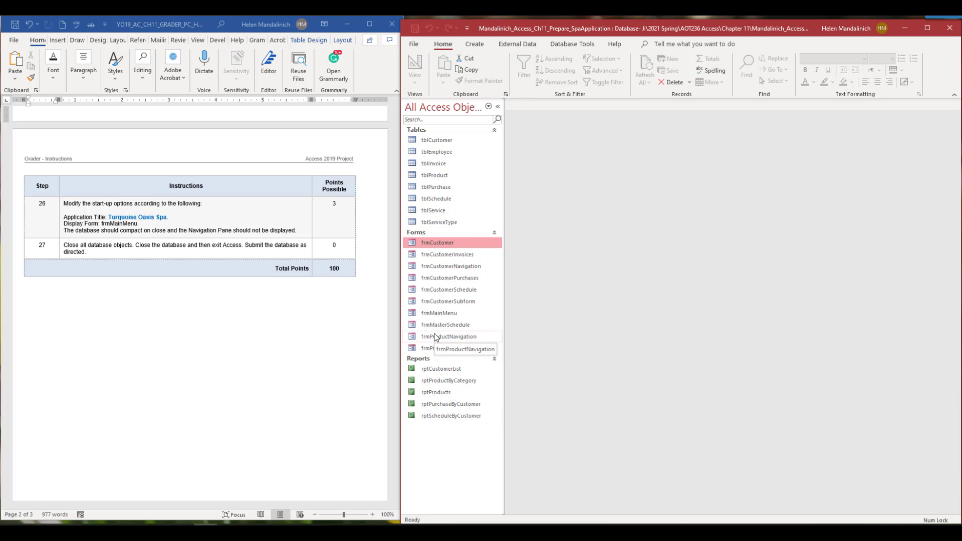
Set the current database's application title to Turquoise Oasis Spa and its start-up display form to frmMainMenu
left_click(415, 45)
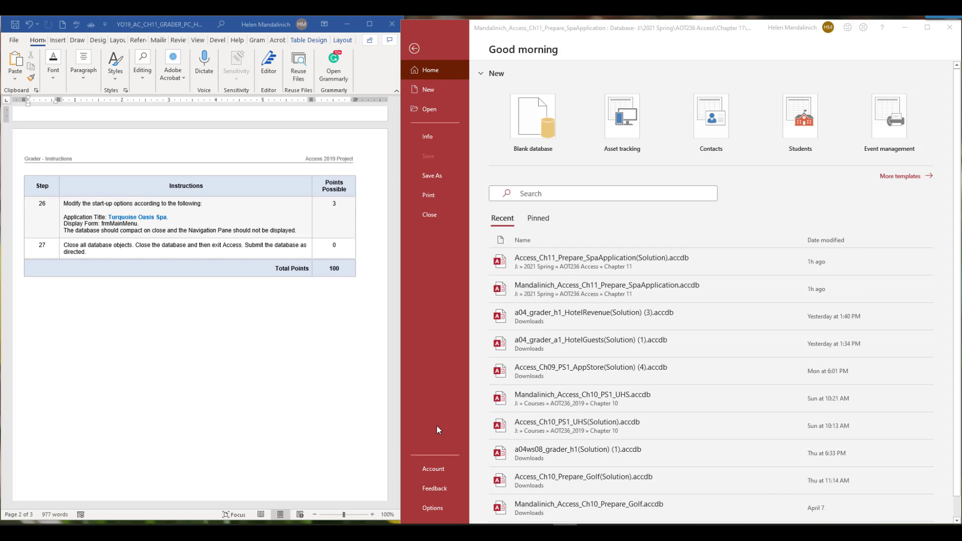
left_click(430, 508)
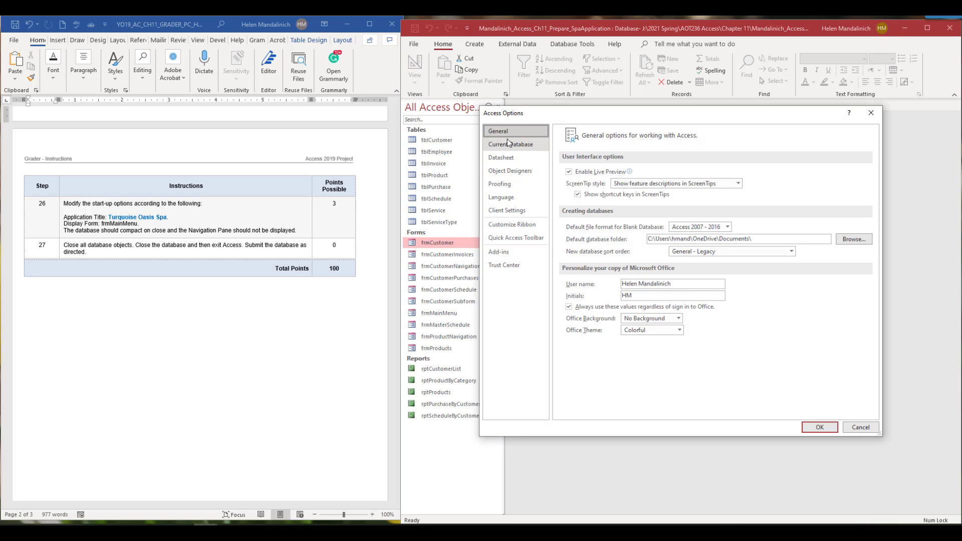
left_click(509, 144)
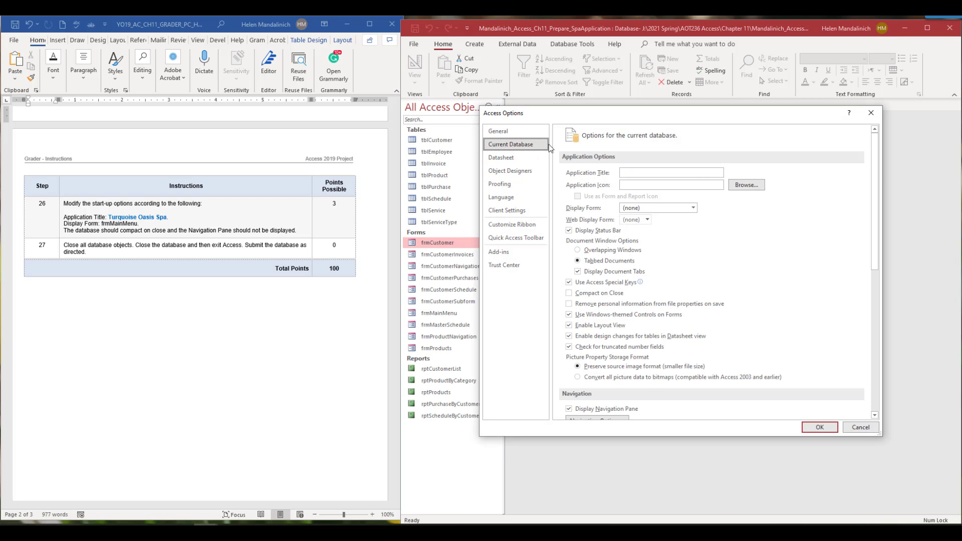
left_click(632, 172)
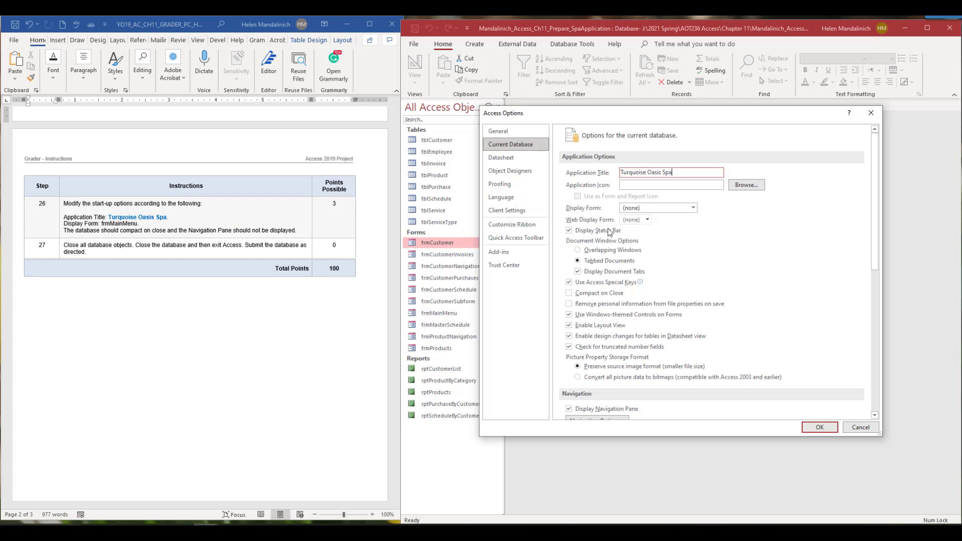
left_click(694, 208)
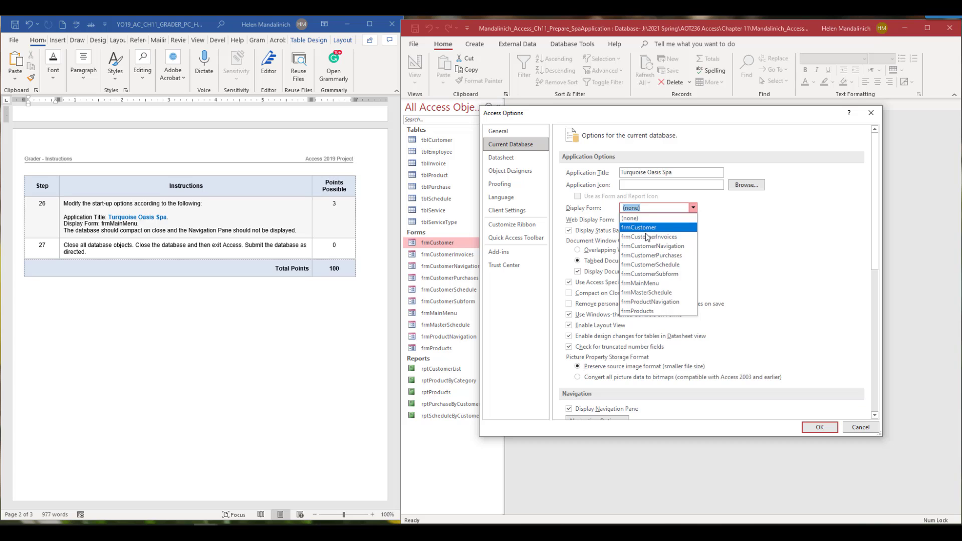
left_click(646, 283)
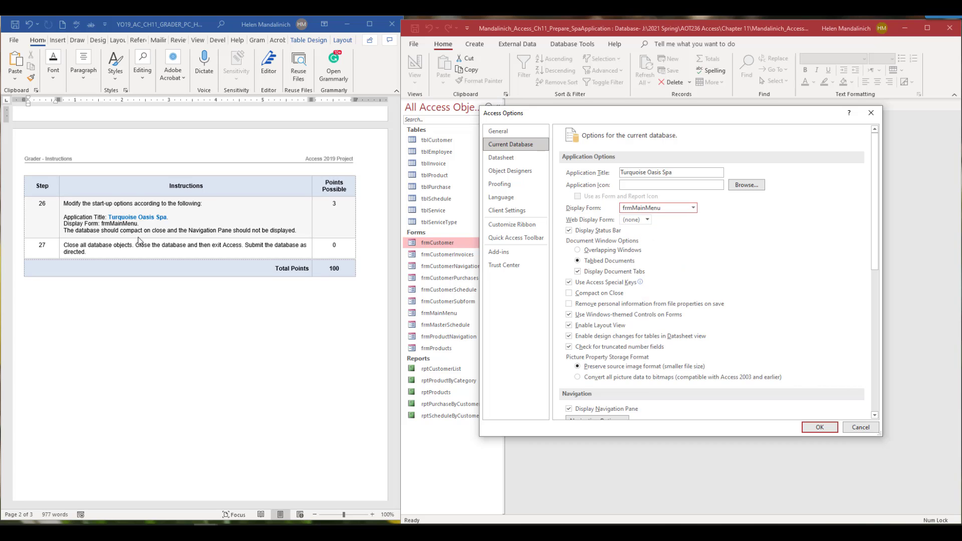
left_click(820, 427)
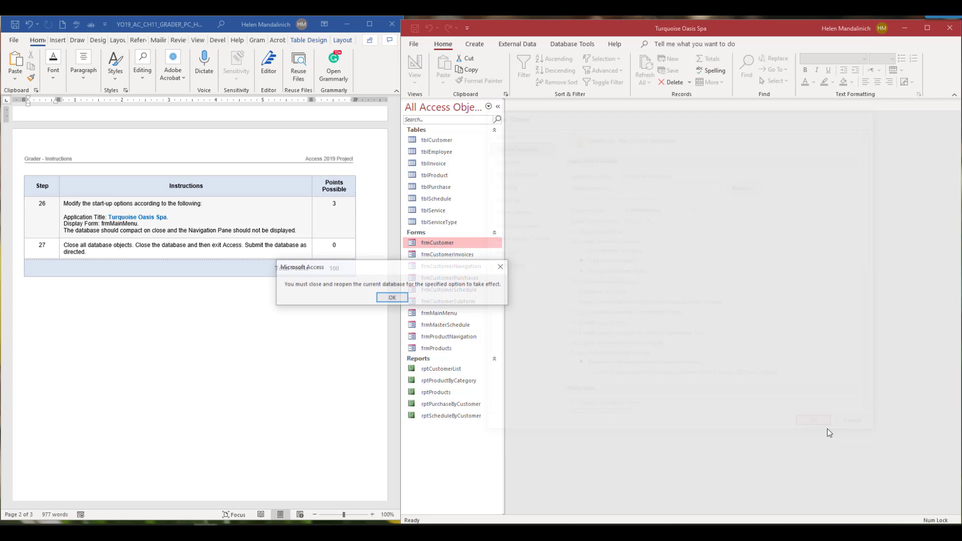
left_click(388, 299)
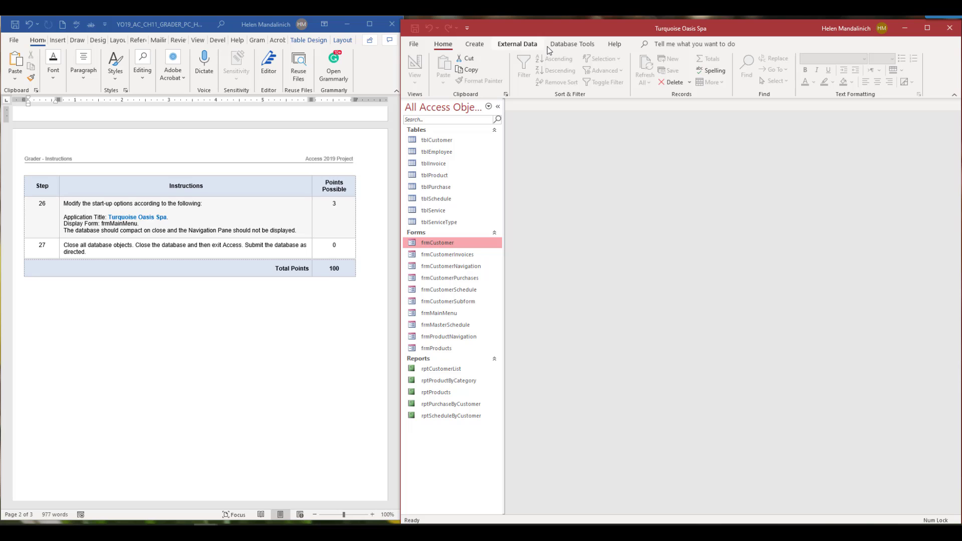
Exit Access and reopen the edited Ch11 Prepare SpaApplication database from the Chapter 11 folder
left_click(951, 30)
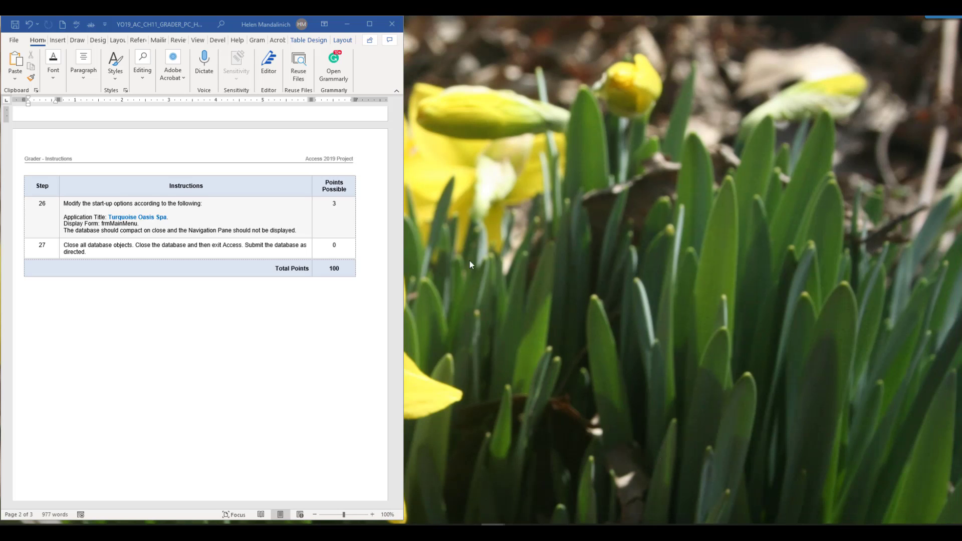
left_click(325, 525)
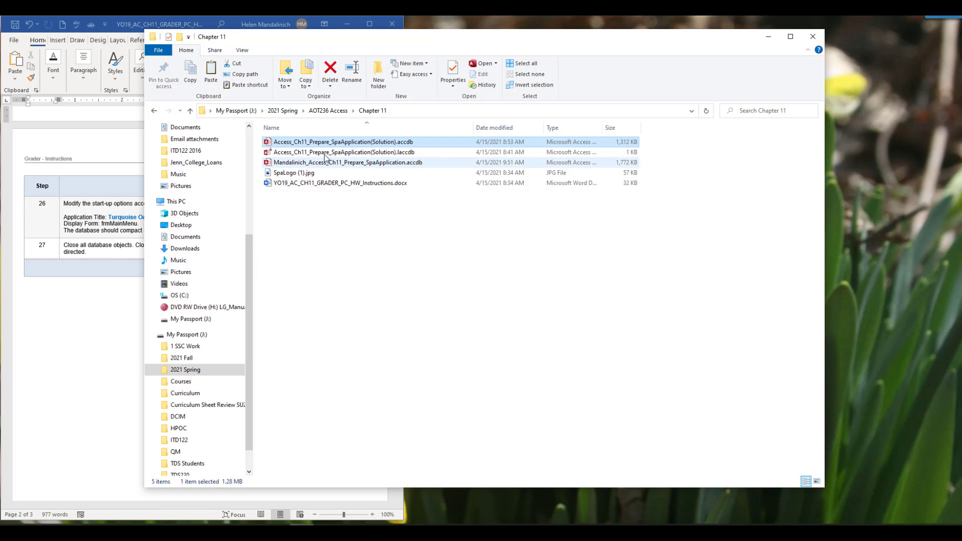
double_click(333, 162)
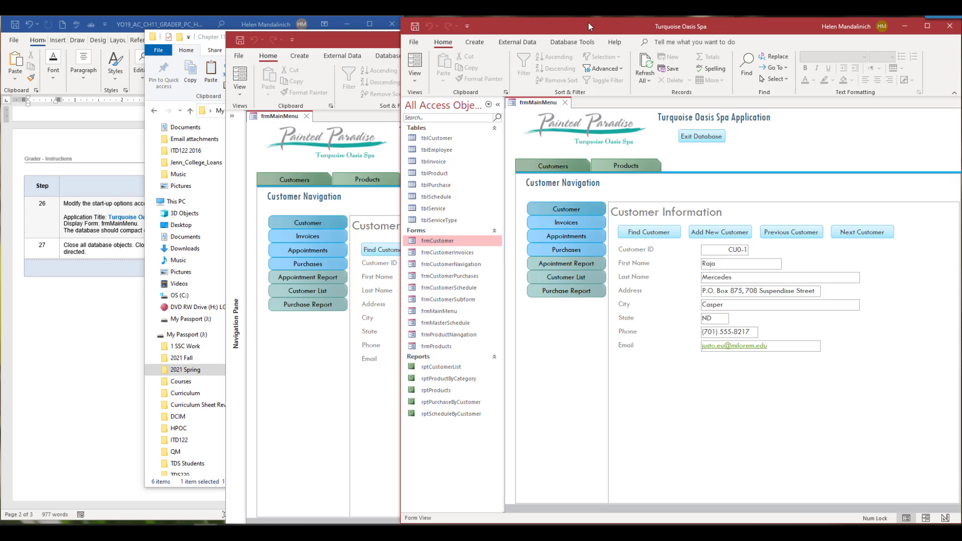
Clear both open Turquoise Oasis Spa database windows off the screen and close the Chapter 11 folder window
left_click_drag(588, 22, 961, 241)
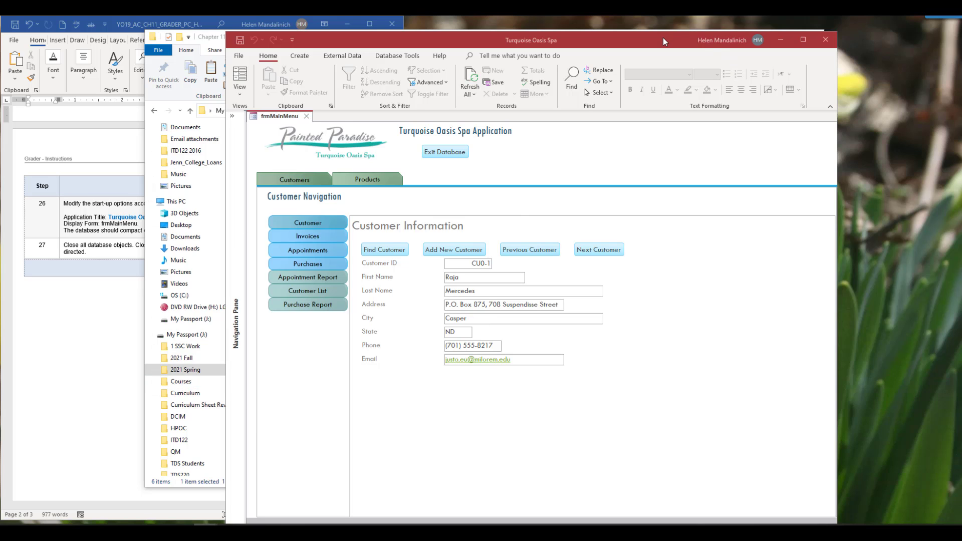
left_click_drag(665, 41, 961, 173)
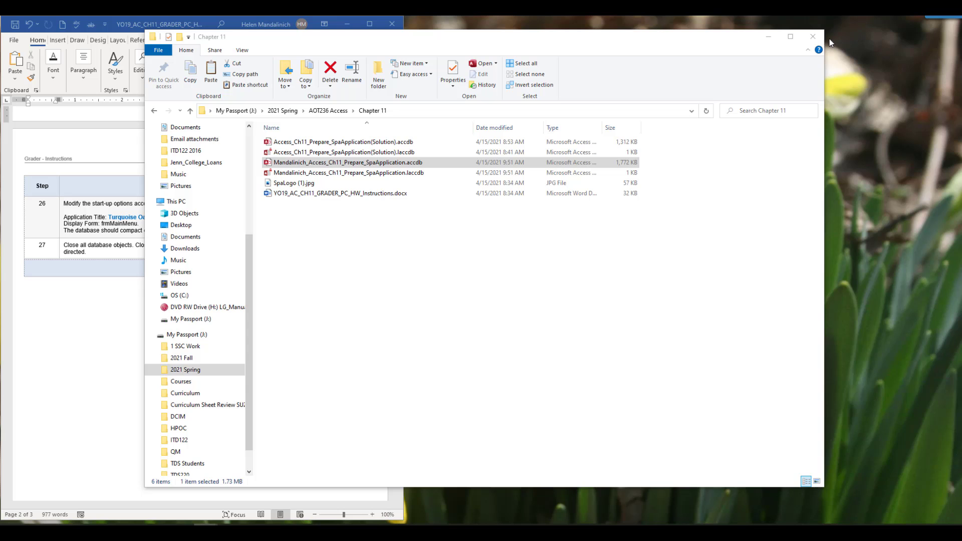
left_click(813, 36)
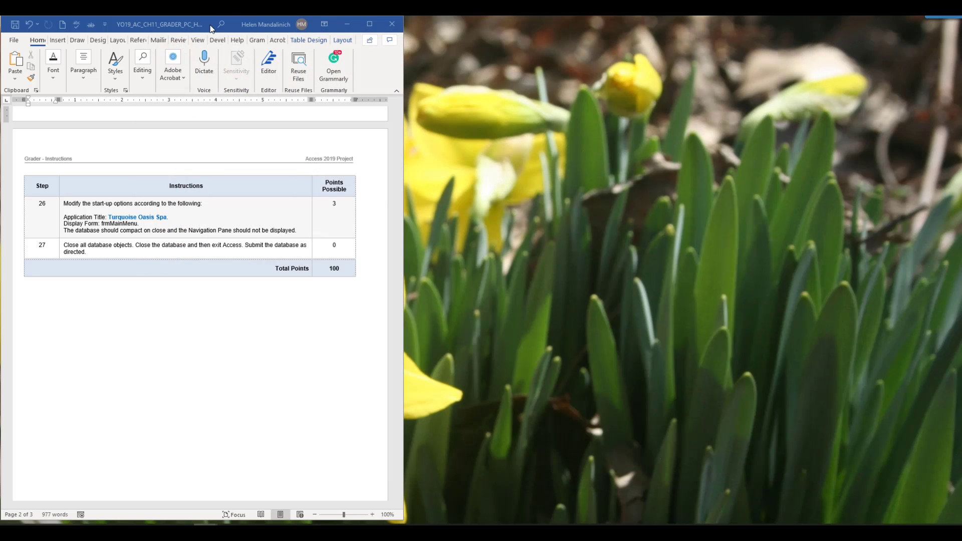
Move the Word instructions window to the middle of the desktop and review steps 23 to 27
left_click_drag(211, 29, 522, 29)
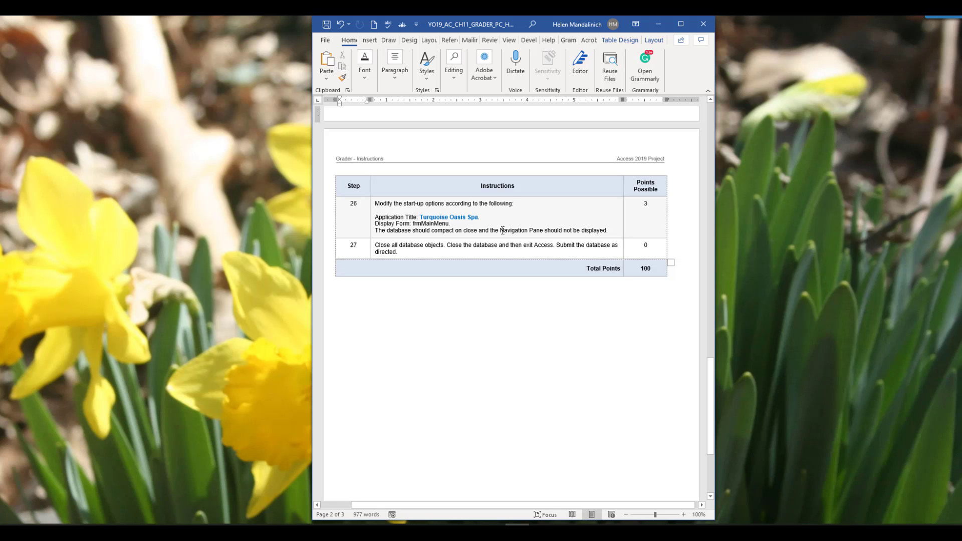
scroll(463, 233, "up", 5)
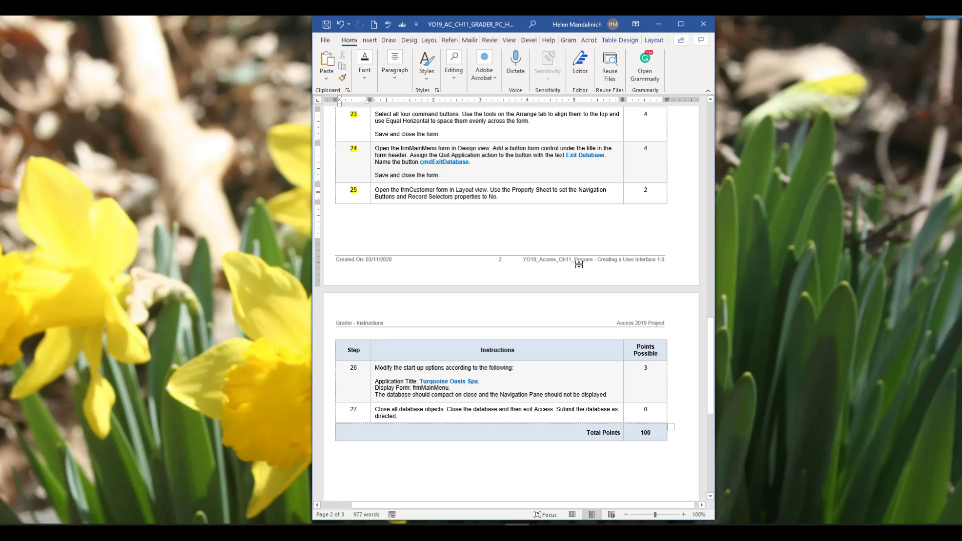
scroll(501, 247, "down", 5)
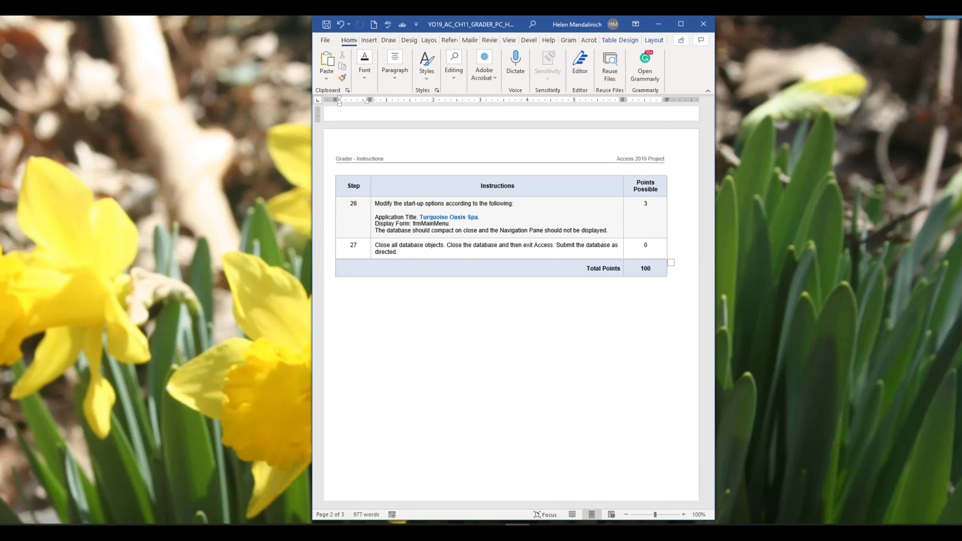